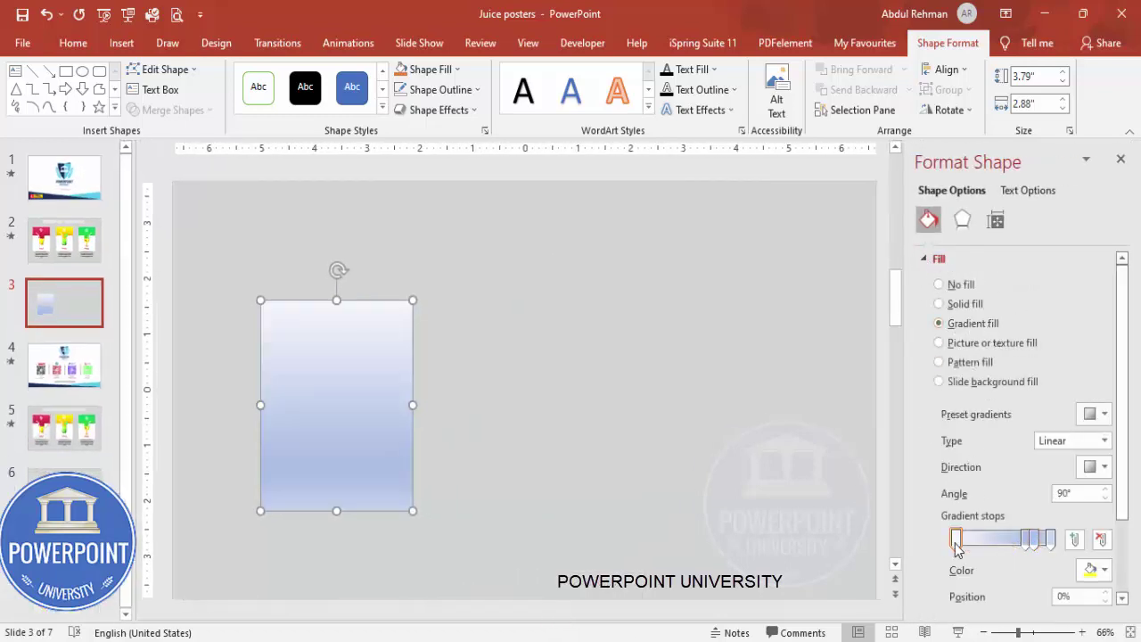
Step: Remove the middle gradient stops and make the left stop a recent pink-red
{"action": "left_click", "coordinate": [1032, 540]}
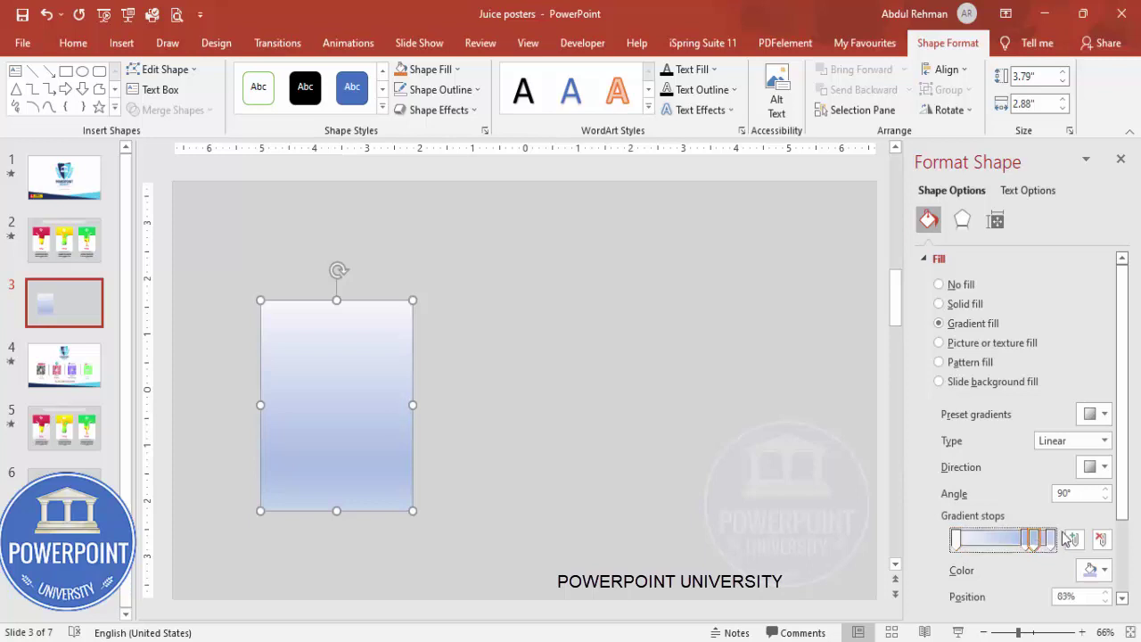
{"action": "left_click", "coordinate": [1102, 541]}
{"action": "left_click", "coordinate": [1102, 541]}
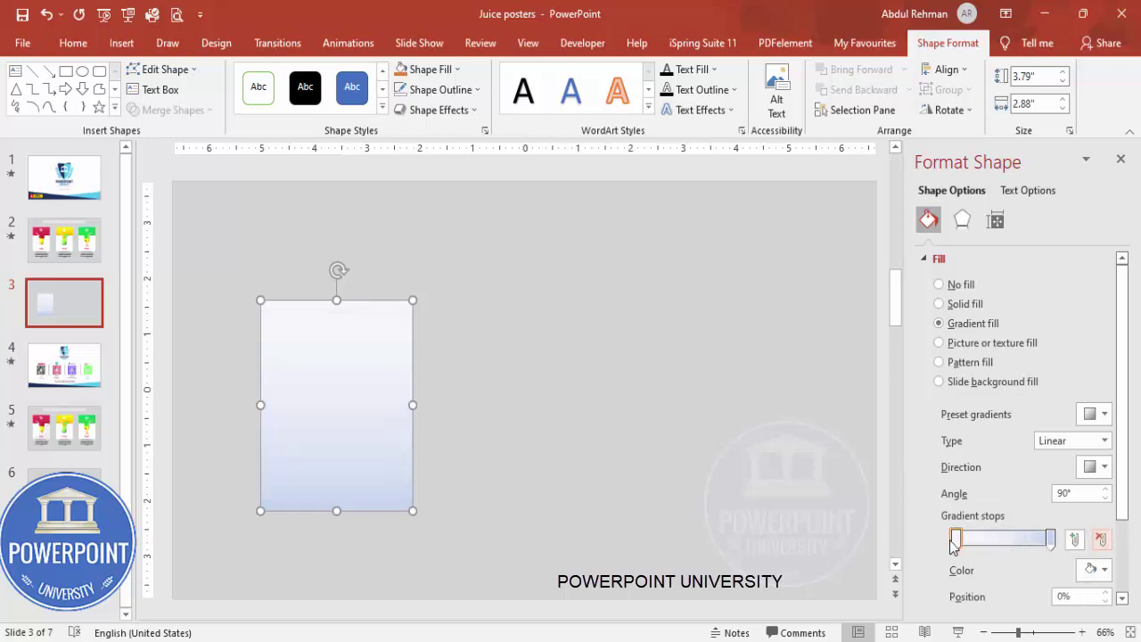
{"action": "left_click", "coordinate": [1095, 568]}
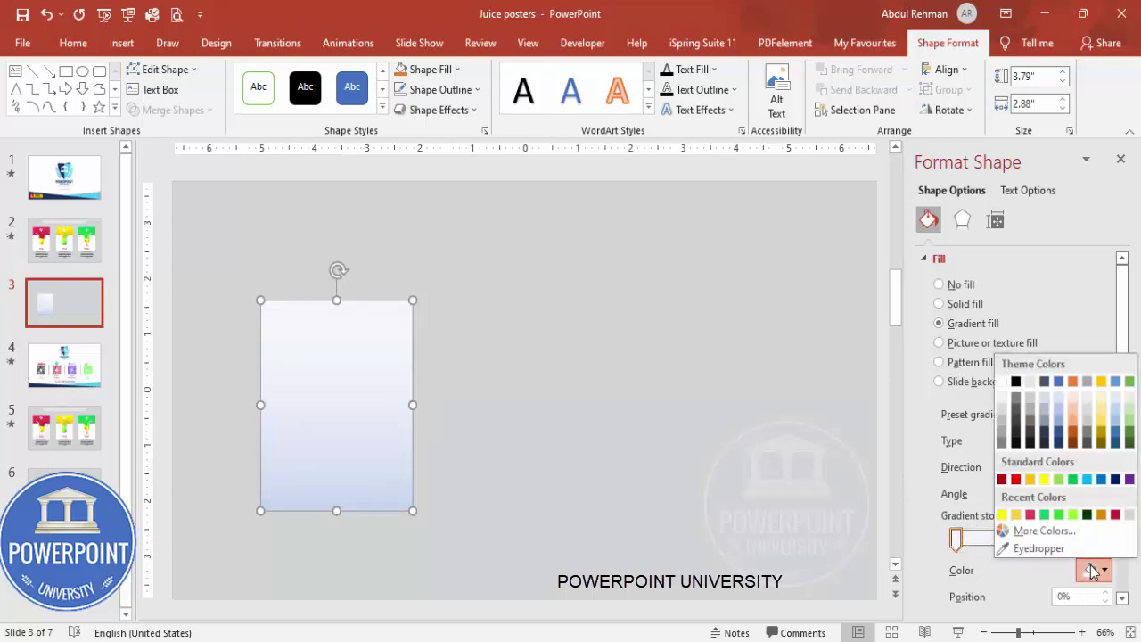
{"action": "left_click", "coordinate": [1029, 514]}
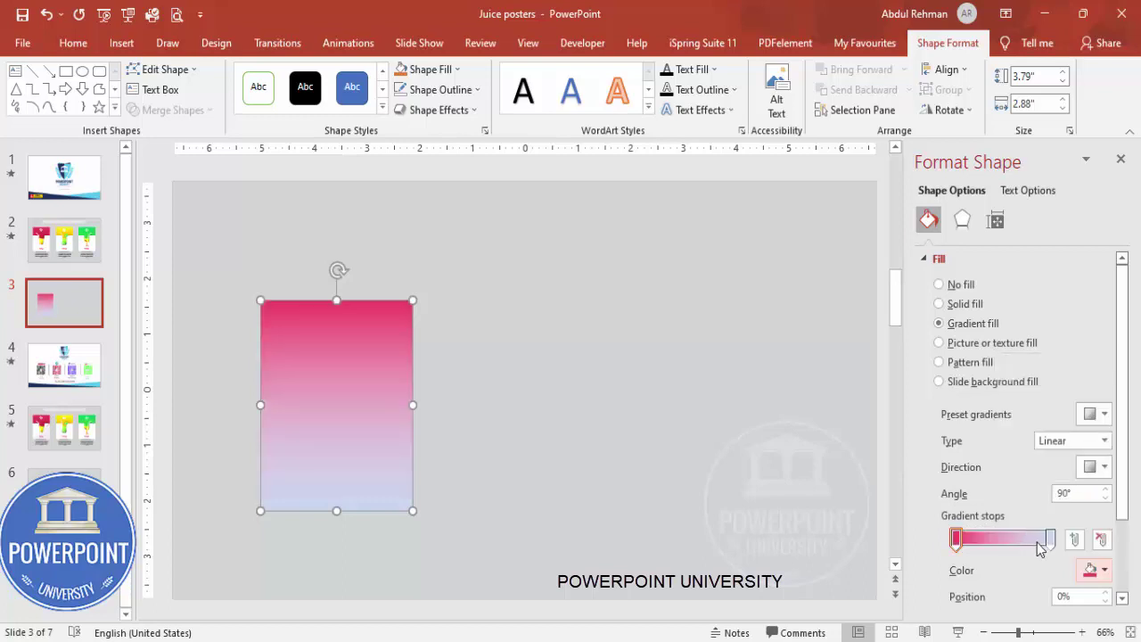
Step: Set the right gradient stop to dark red from the More Colors standard palette
{"action": "left_click", "coordinate": [1050, 540]}
{"action": "left_click", "coordinate": [1081, 564]}
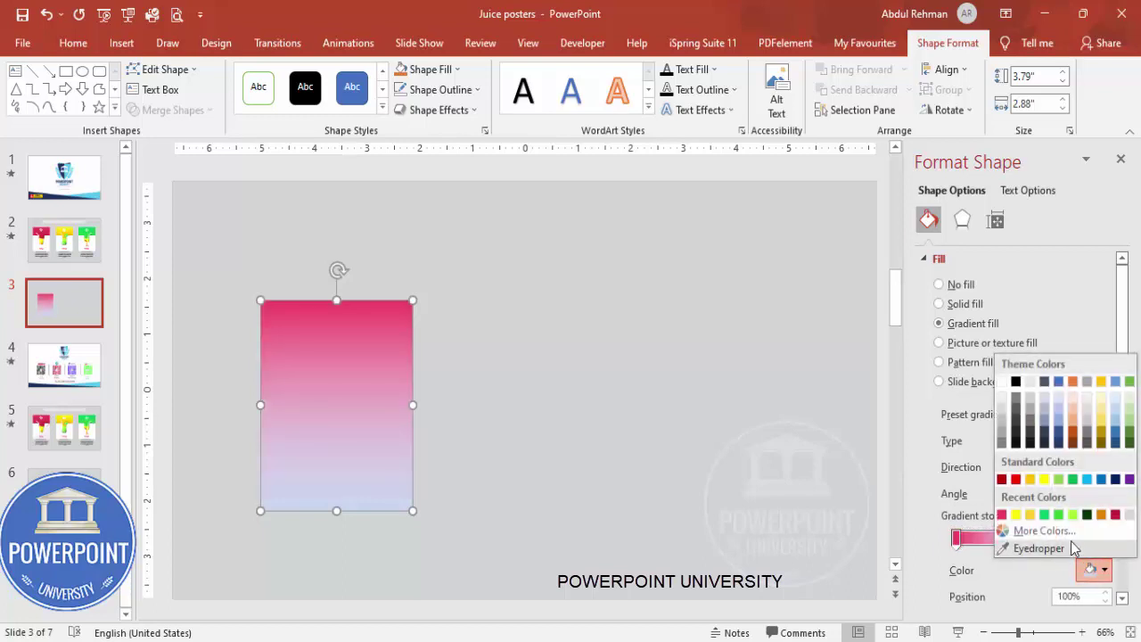
{"action": "left_click", "coordinate": [1034, 530]}
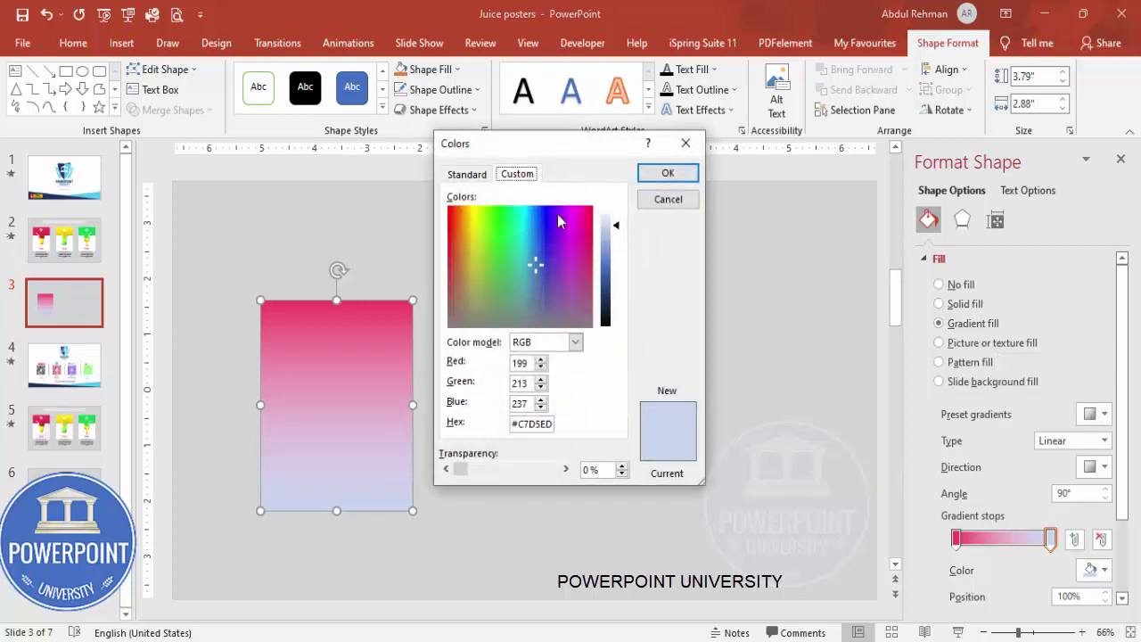
{"action": "left_click", "coordinate": [466, 174]}
{"action": "left_click", "coordinate": [548, 341]}
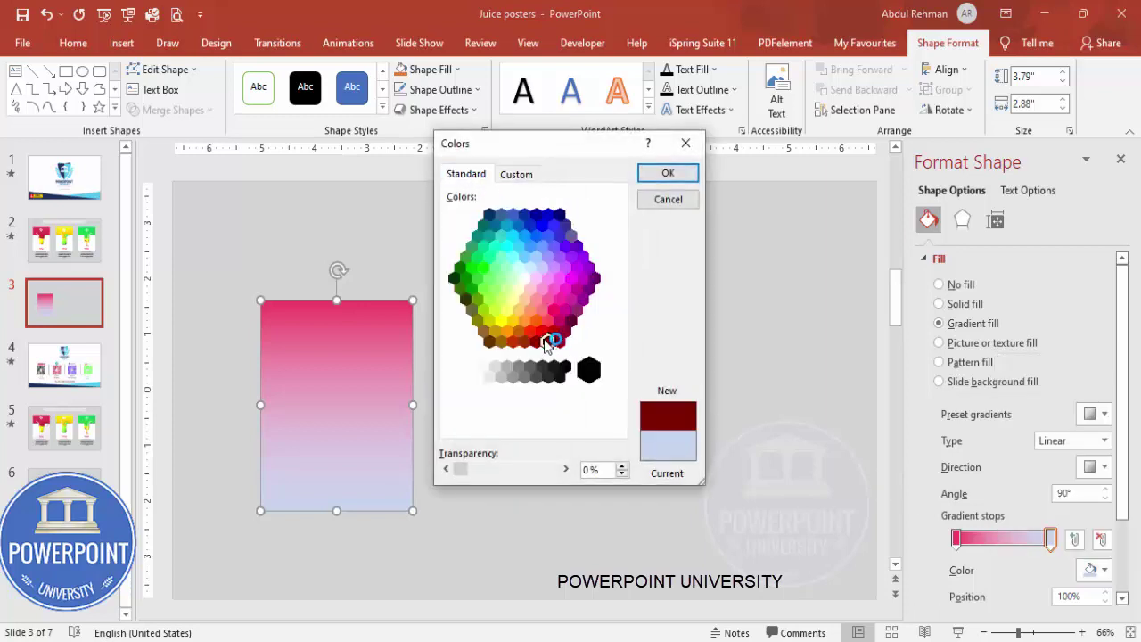
{"action": "left_click", "coordinate": [650, 177]}
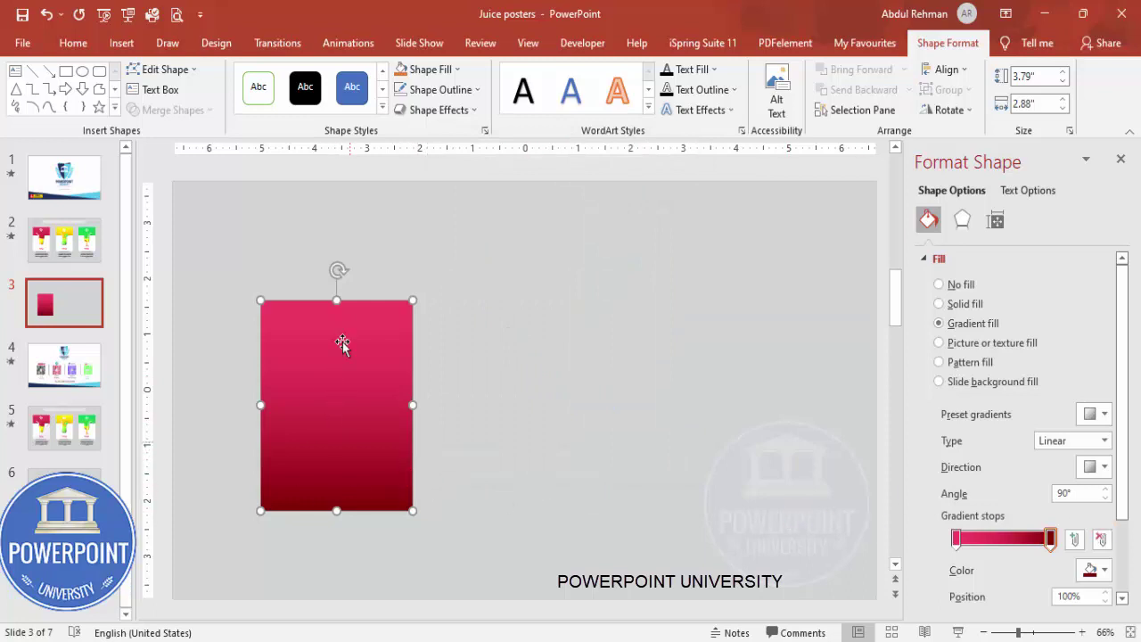
{"action": "left_click", "coordinate": [1098, 470]}
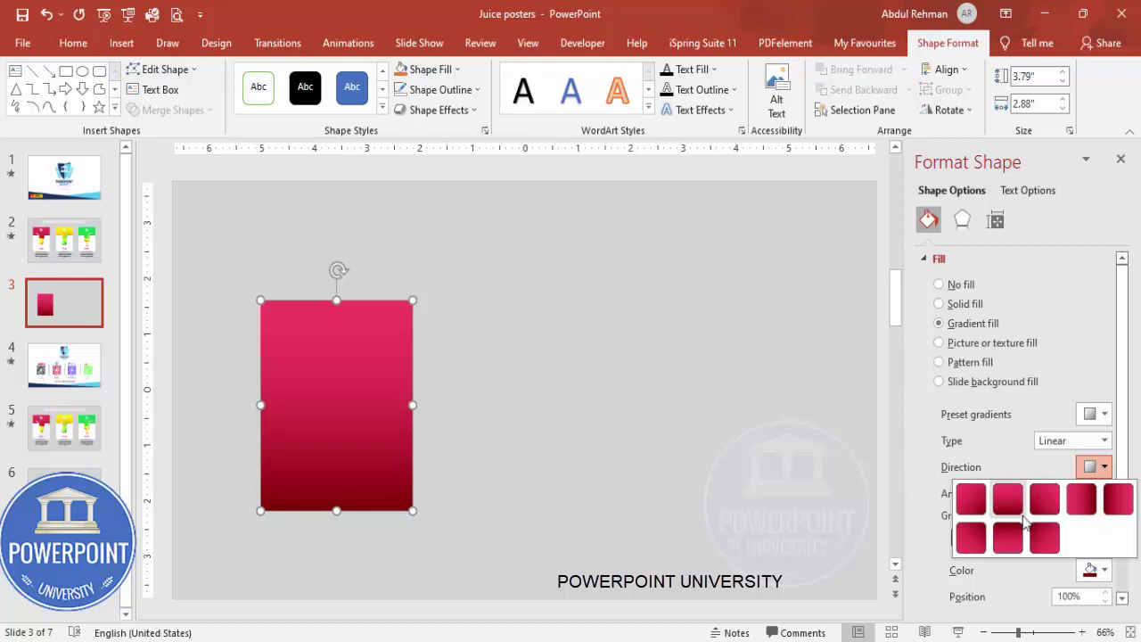
{"action": "left_click", "coordinate": [513, 349]}
{"action": "left_click", "coordinate": [247, 239]}
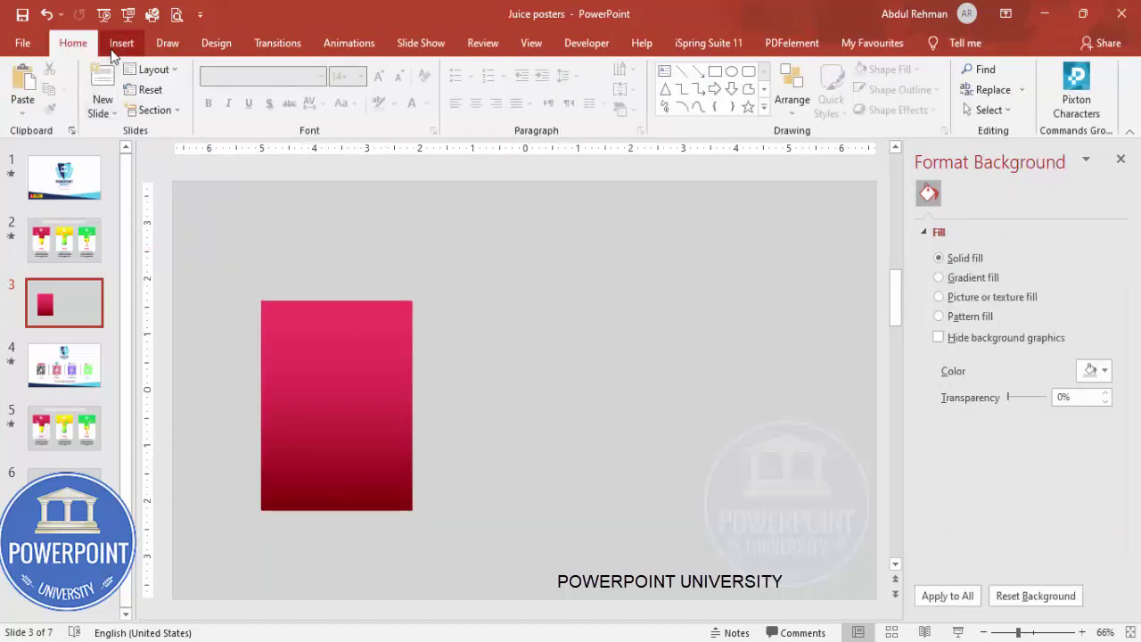
Step: Draw a rectangle over the lower part of the red card
{"action": "left_click", "coordinate": [116, 46]}
{"action": "left_click", "coordinate": [266, 114]}
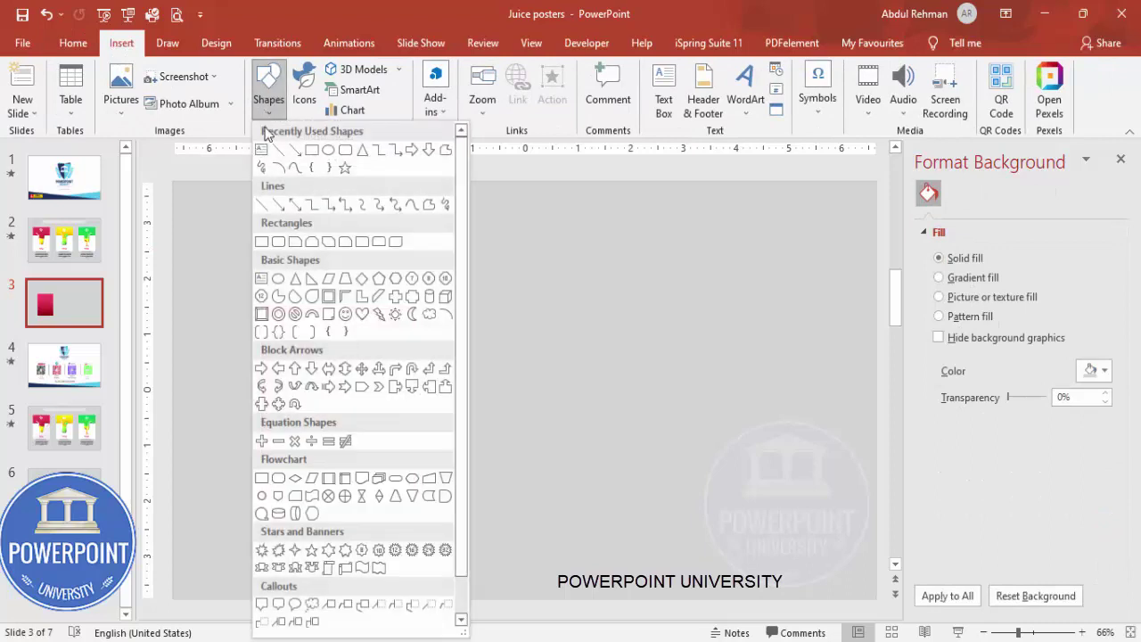
{"action": "left_click", "coordinate": [261, 242]}
{"action": "left_click_drag", "start_coordinate": [261, 357], "coordinate": [412, 510]}
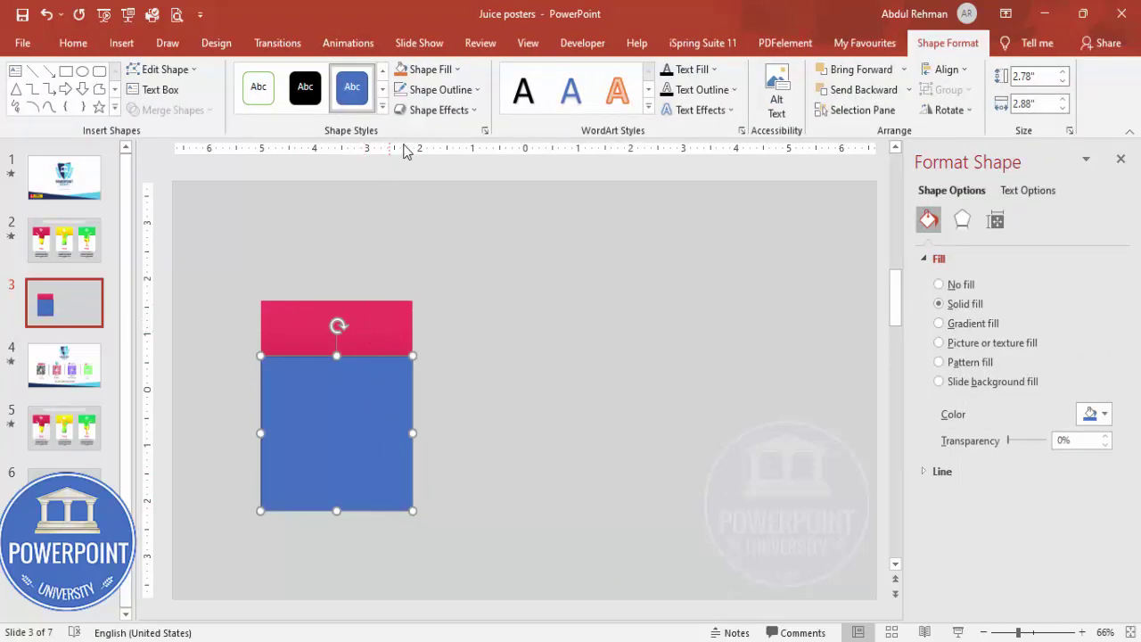
Step: Give the new rectangle no outline and a white fill
{"action": "left_click", "coordinate": [446, 90]}
{"action": "left_click", "coordinate": [477, 281]}
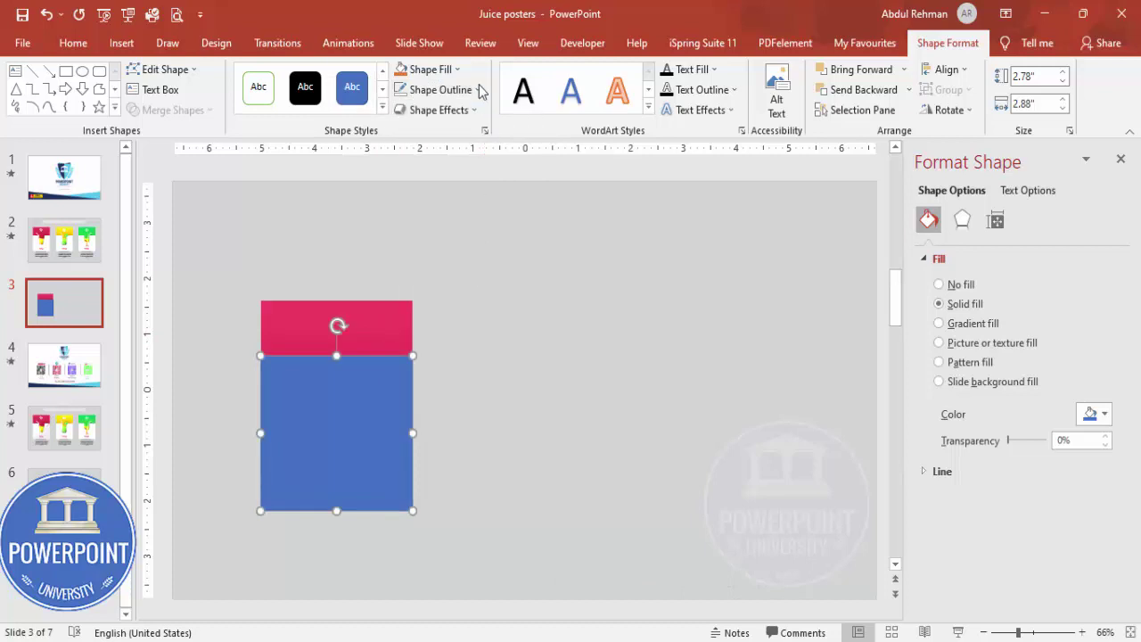
{"action": "left_click", "coordinate": [445, 70]}
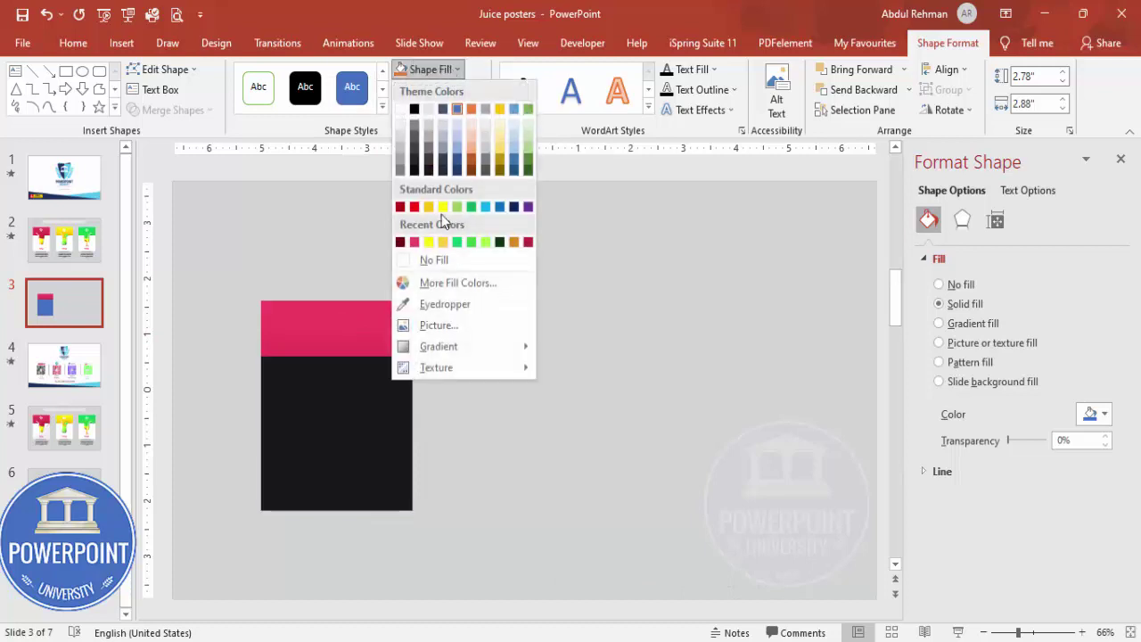
{"action": "left_click", "coordinate": [399, 109]}
{"action": "left_click", "coordinate": [472, 359]}
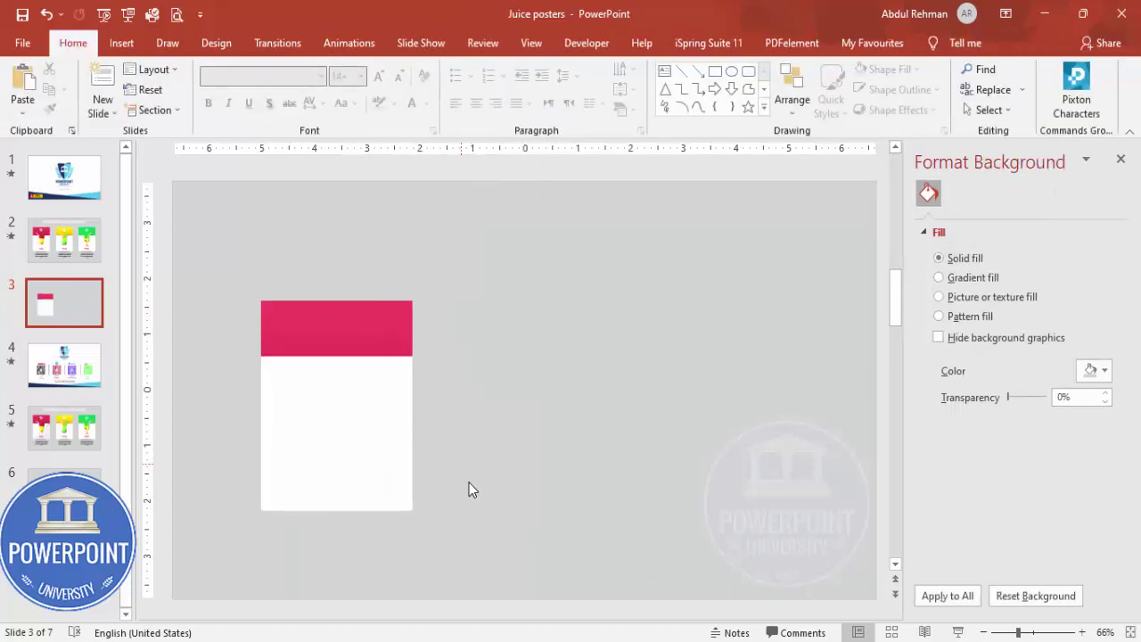
Step: Select both card rectangles and Ctrl-drag copies to the right to form a row of cards
{"action": "left_click_drag", "start_coordinate": [497, 535], "coordinate": [219, 250]}
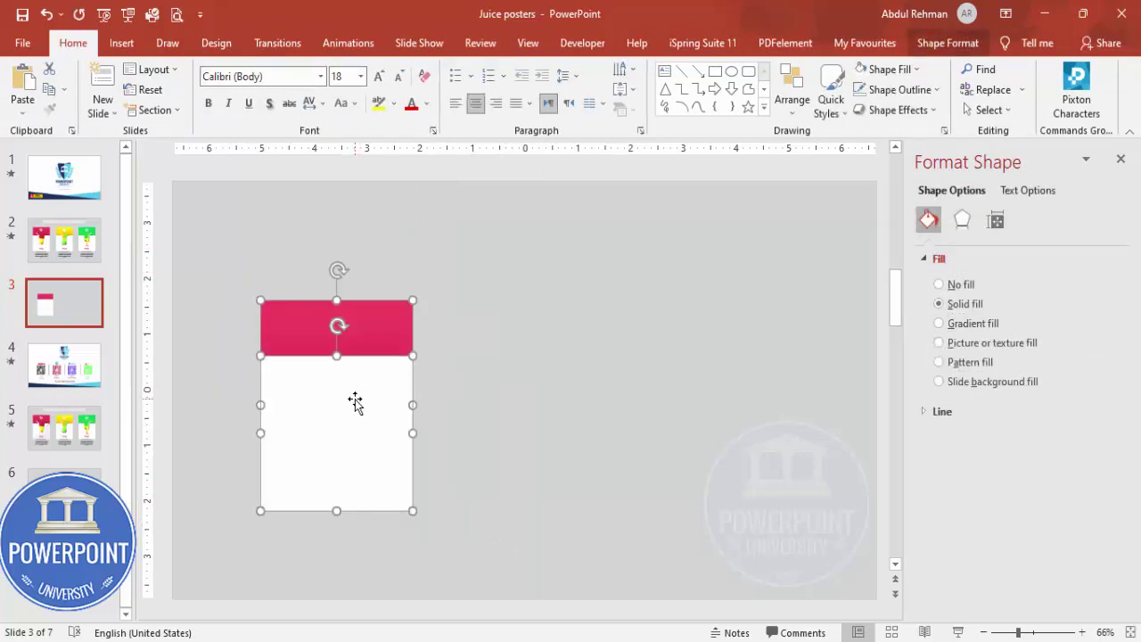
{"action": "left_click_drag", "start_coordinate": [359, 408], "coordinate": [733, 431]}
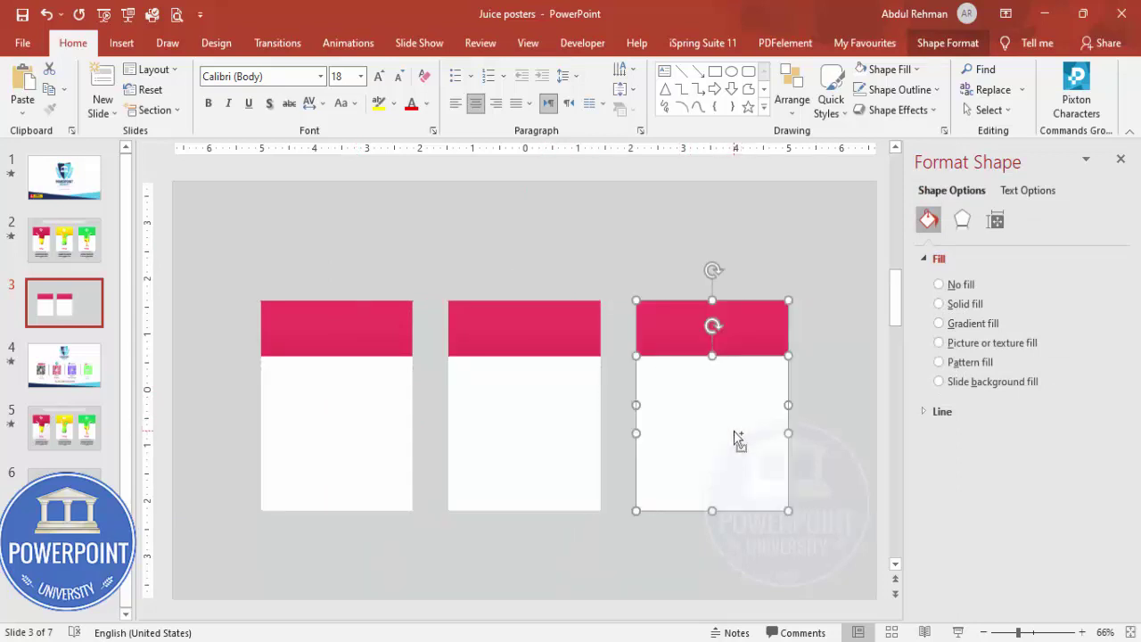
{"action": "left_click", "coordinate": [657, 546]}
{"action": "left_click", "coordinate": [345, 379]}
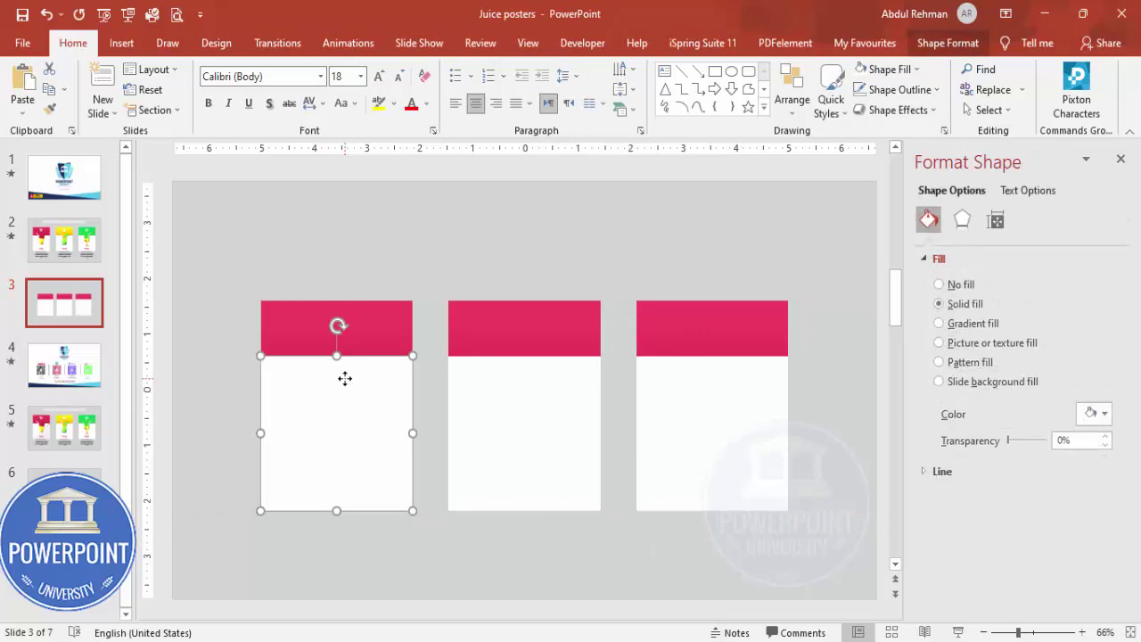
{"action": "left_click", "coordinate": [312, 264]}
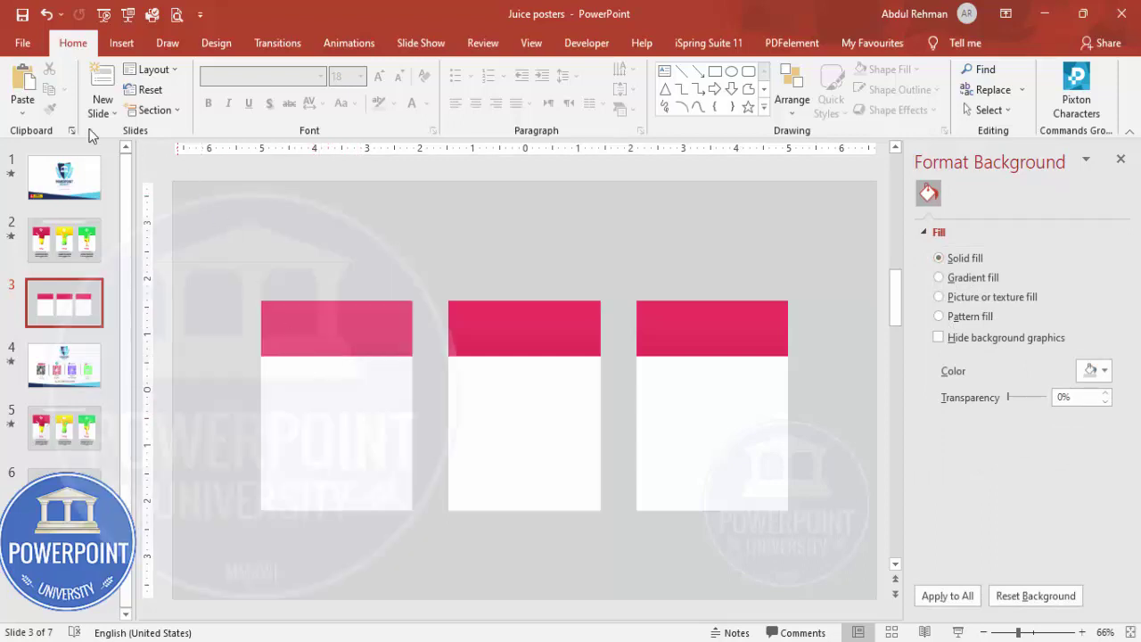
Step: Draw an upside-down trapezoid on the first card just below its red band
{"action": "left_click", "coordinate": [121, 43]}
{"action": "left_click", "coordinate": [278, 113]}
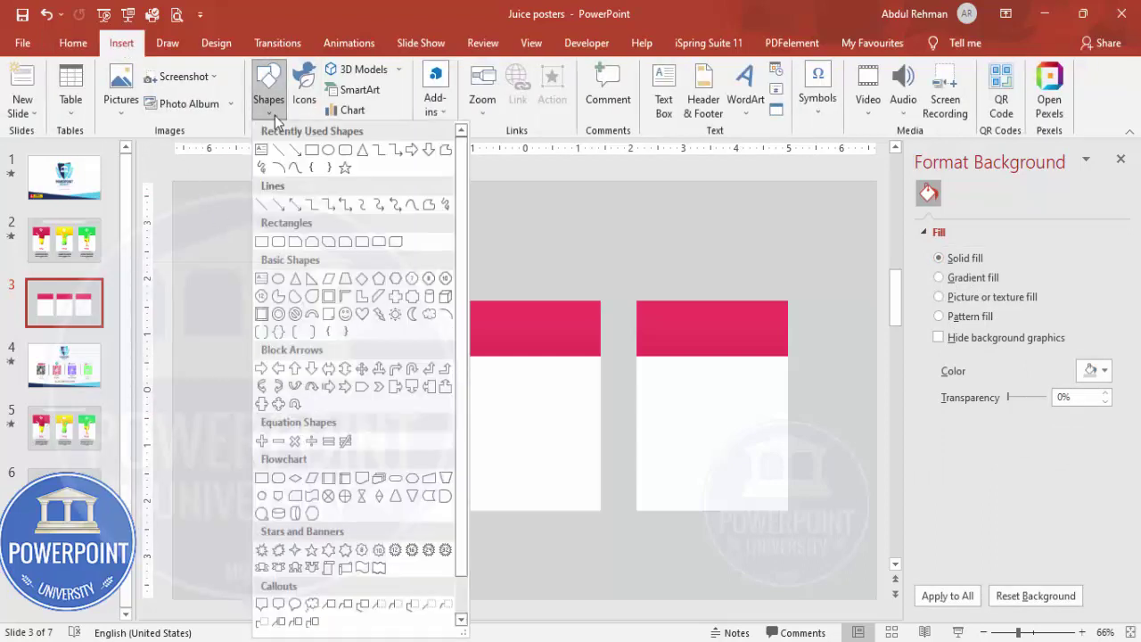
{"action": "left_click", "coordinate": [346, 281]}
{"action": "left_click_drag", "start_coordinate": [311, 336], "coordinate": [369, 434]}
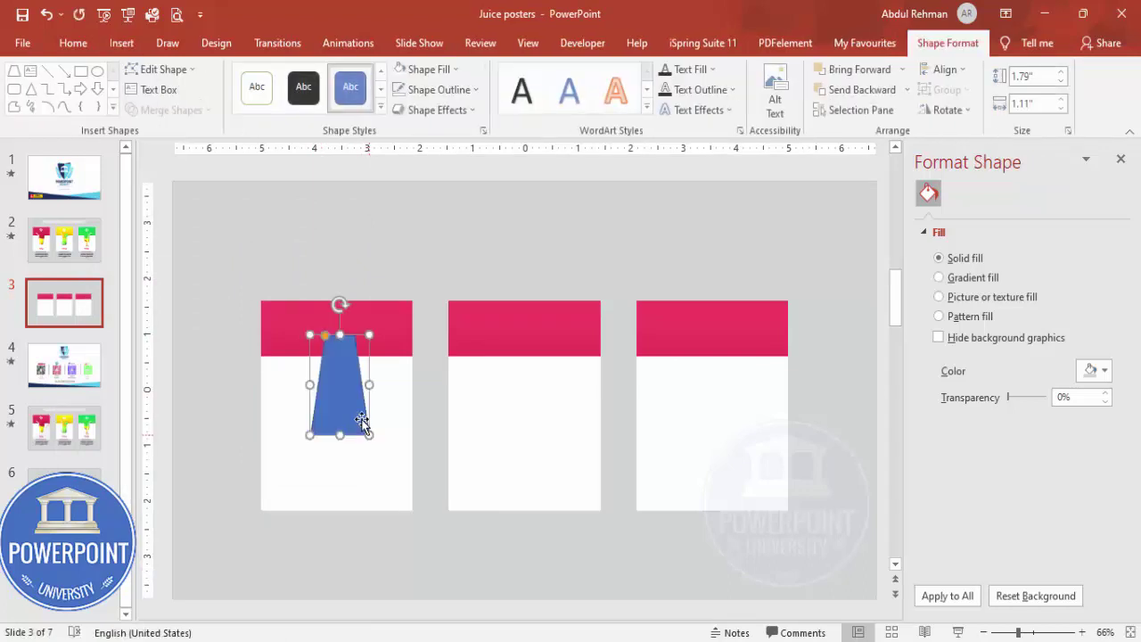
{"action": "left_click", "coordinate": [947, 109]}
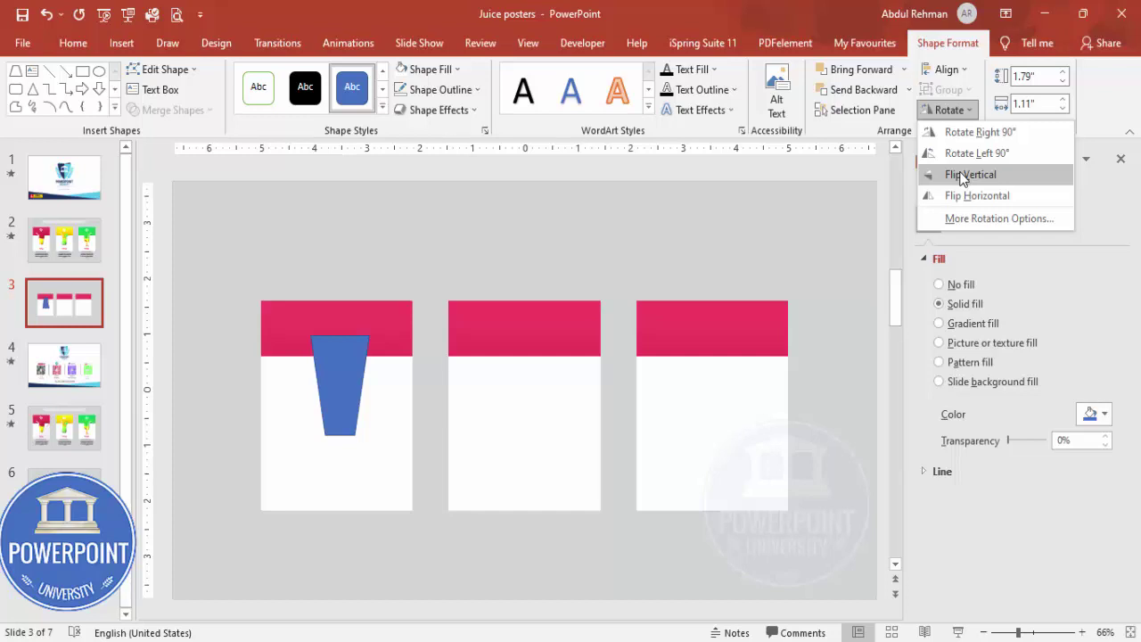
{"action": "left_click", "coordinate": [963, 174]}
{"action": "left_click_drag", "start_coordinate": [339, 394], "coordinate": [336, 402]}
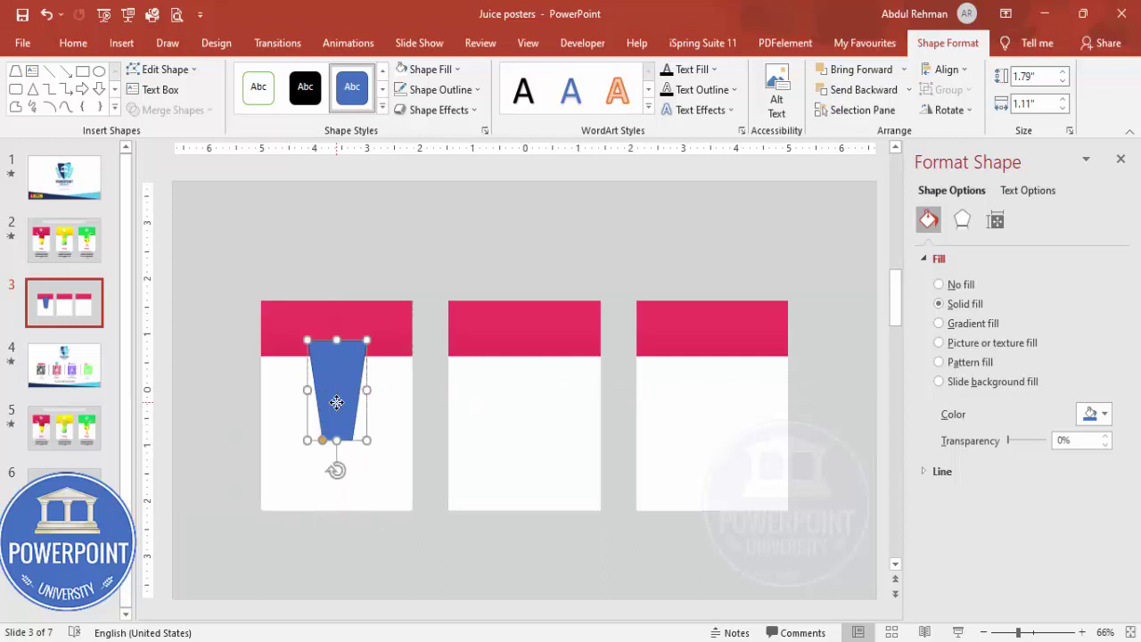
Step: Subtract the trapezoid from the first card's white body with Merge Shapes
{"action": "left_click", "coordinate": [393, 369]}
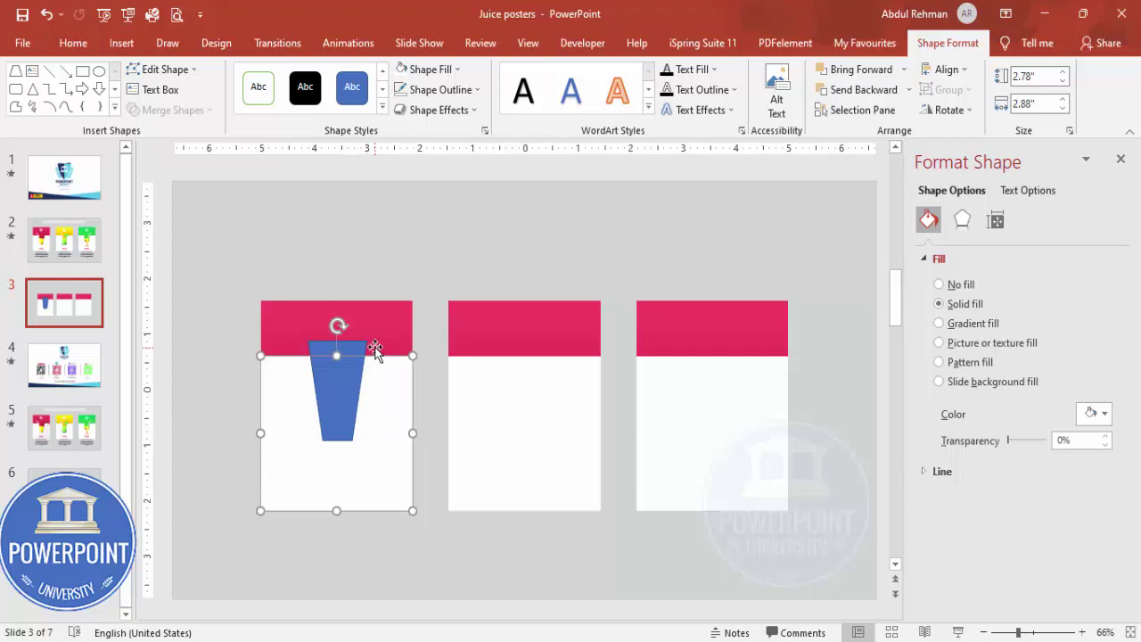
{"action": "left_click", "coordinate": [362, 348]}
{"action": "left_click", "coordinate": [442, 256]}
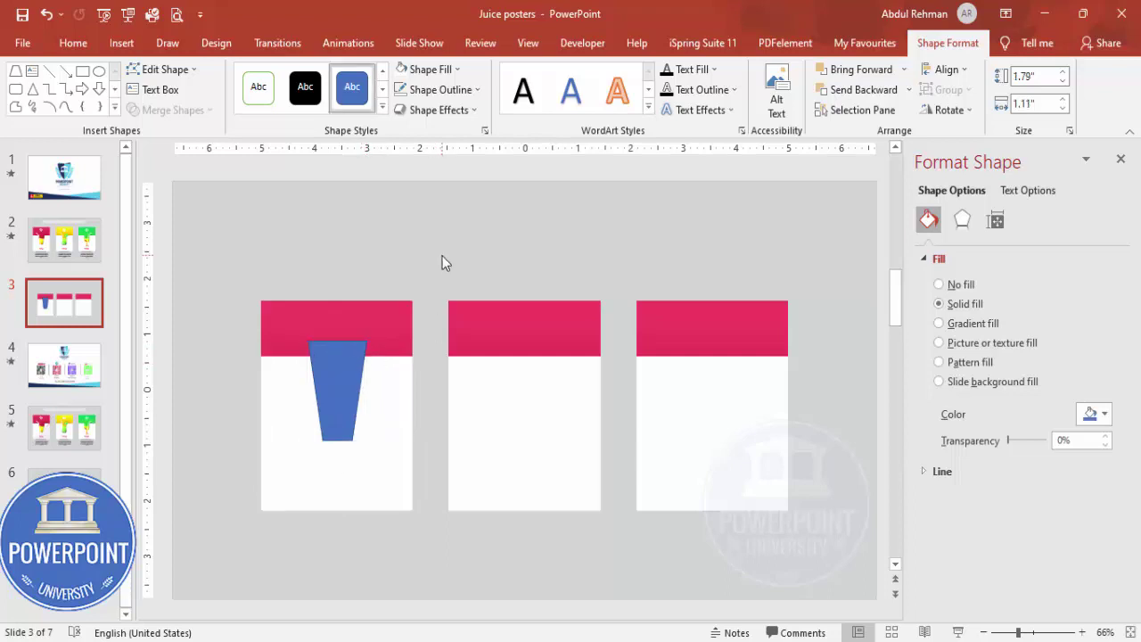
{"action": "left_click", "coordinate": [287, 378]}
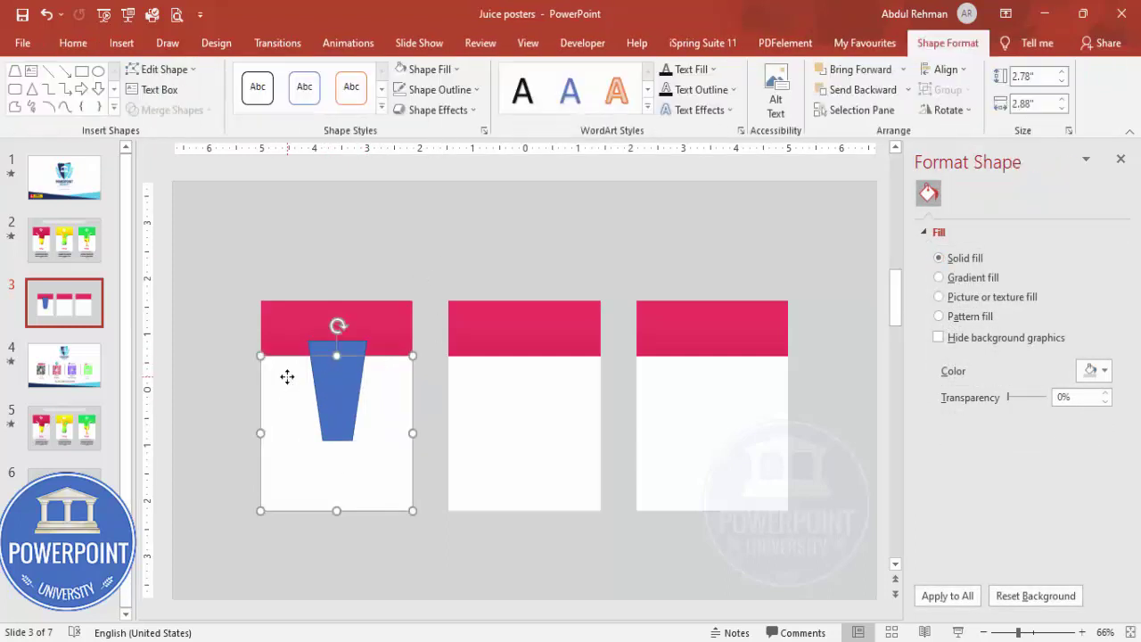
{"action": "left_click", "coordinate": [350, 347], "text": "shift"}
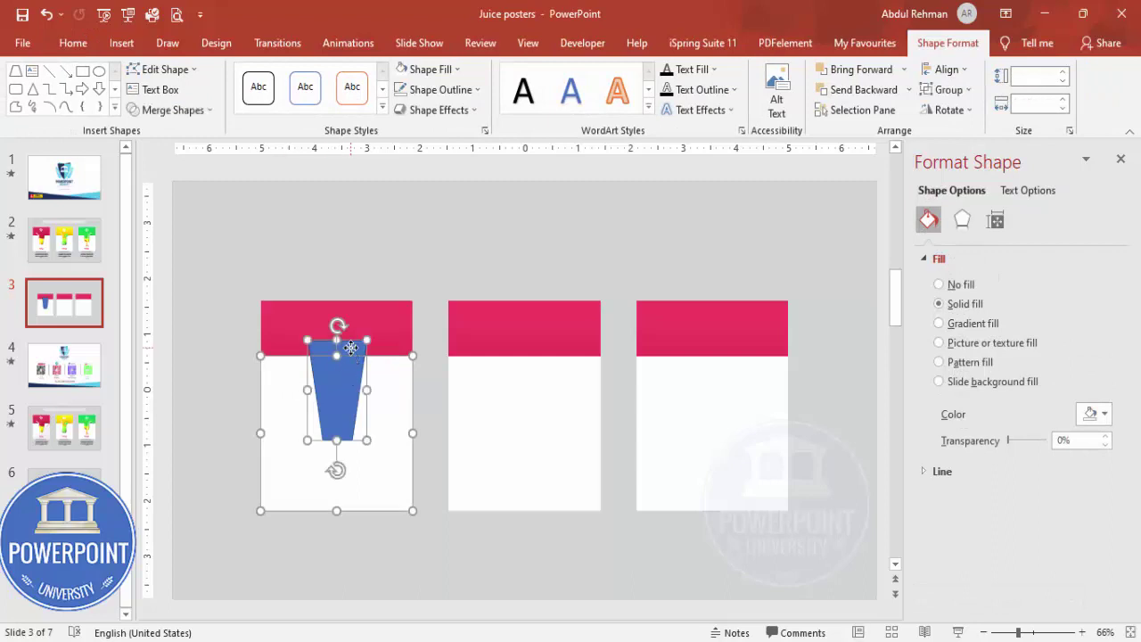
{"action": "left_click", "coordinate": [191, 111]}
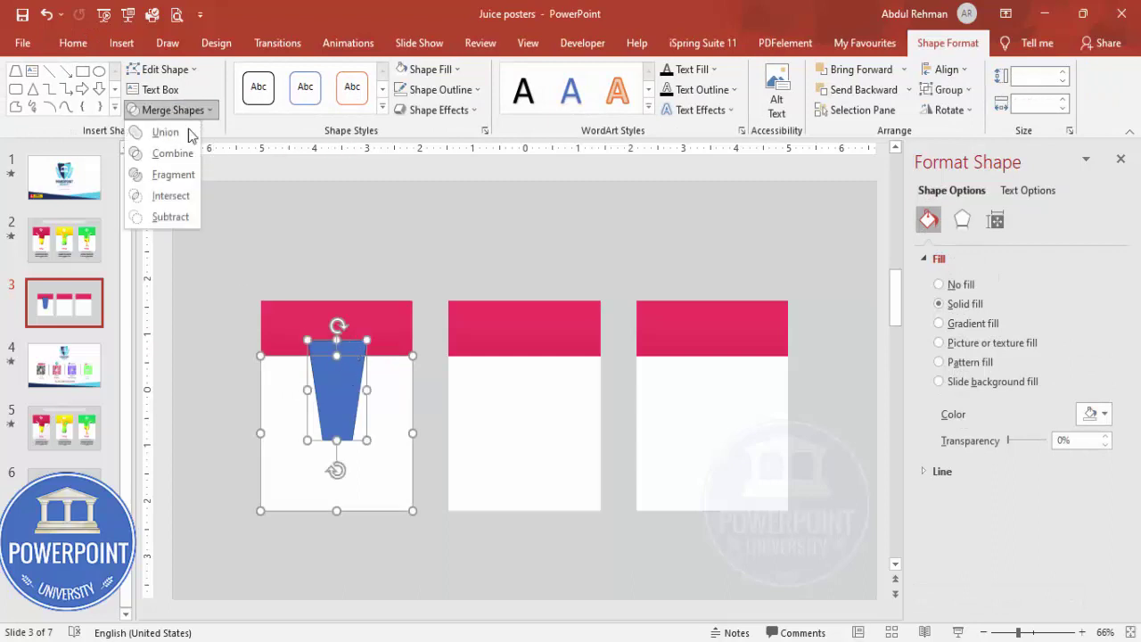
{"action": "left_click", "coordinate": [170, 217]}
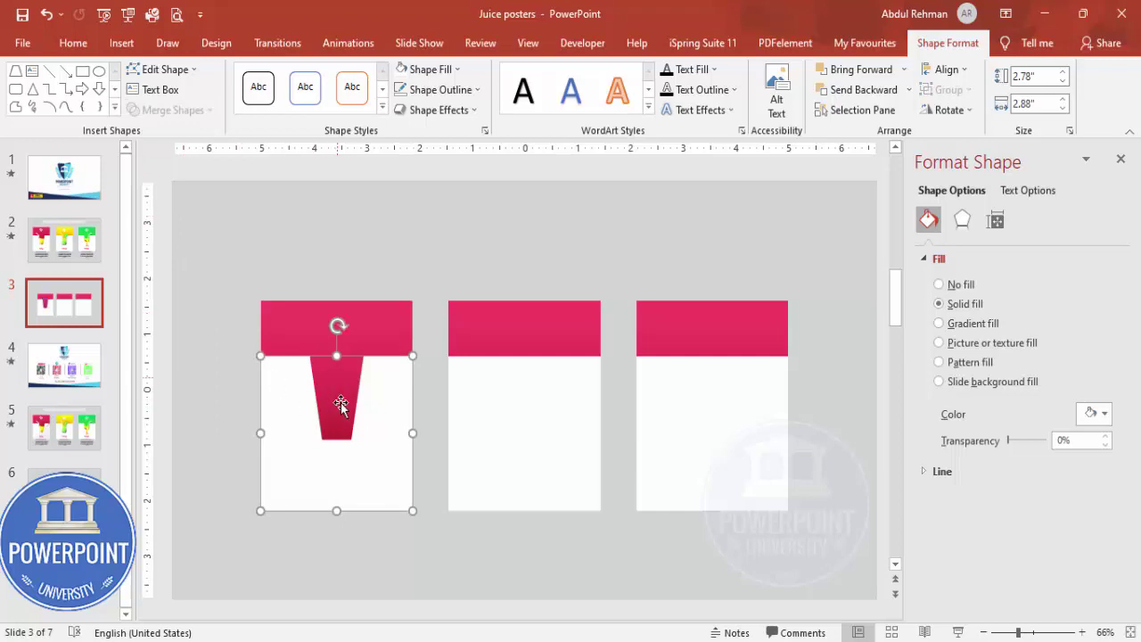
{"action": "left_click", "coordinate": [433, 256]}
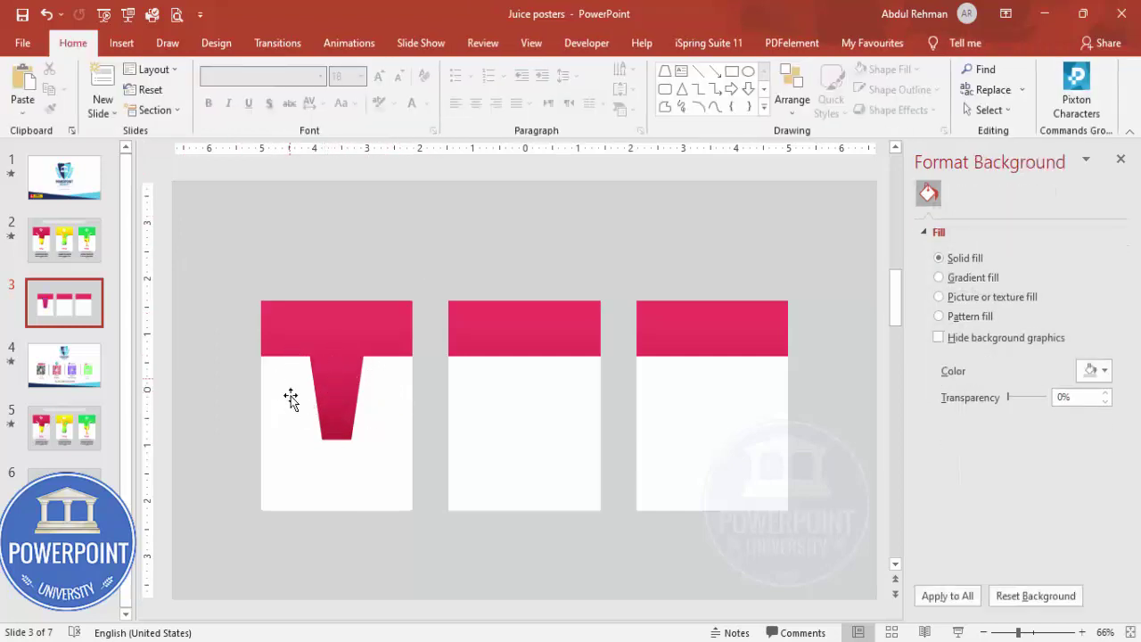
Step: Draw a four-point freeform juice shape over the first card's glass notch
{"action": "left_click", "coordinate": [125, 43]}
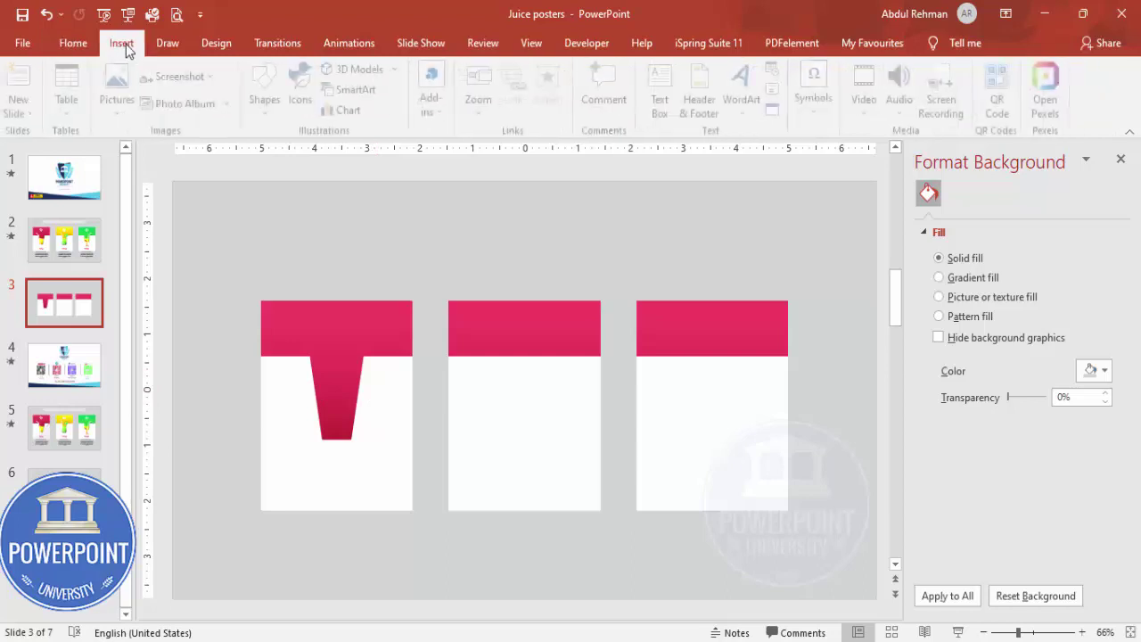
{"action": "left_click", "coordinate": [264, 115]}
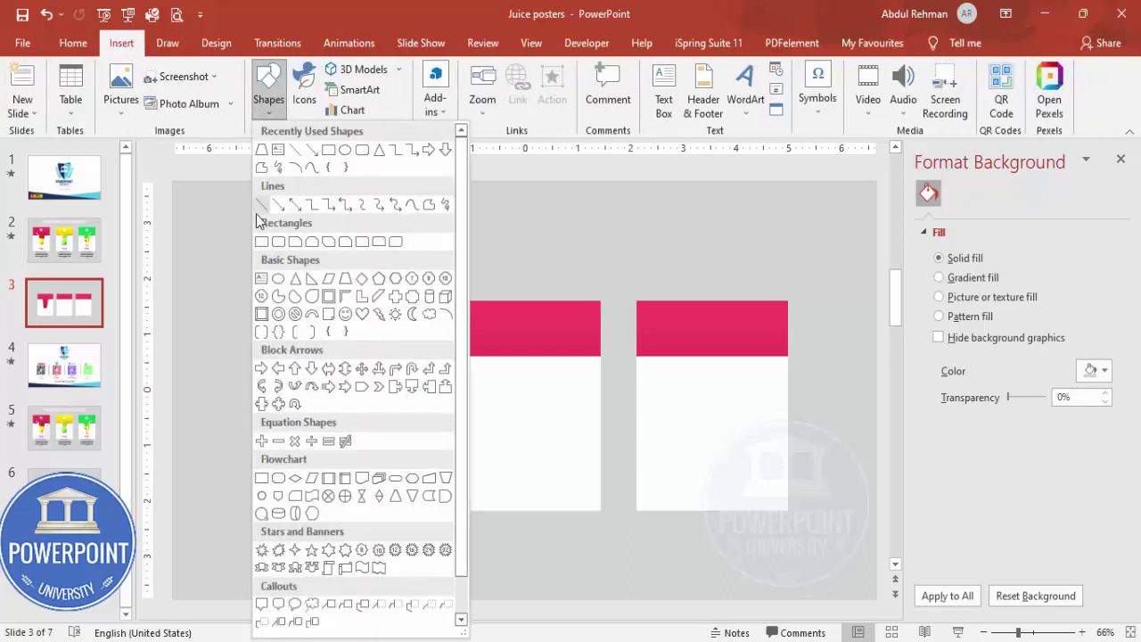
{"action": "left_click", "coordinate": [431, 206]}
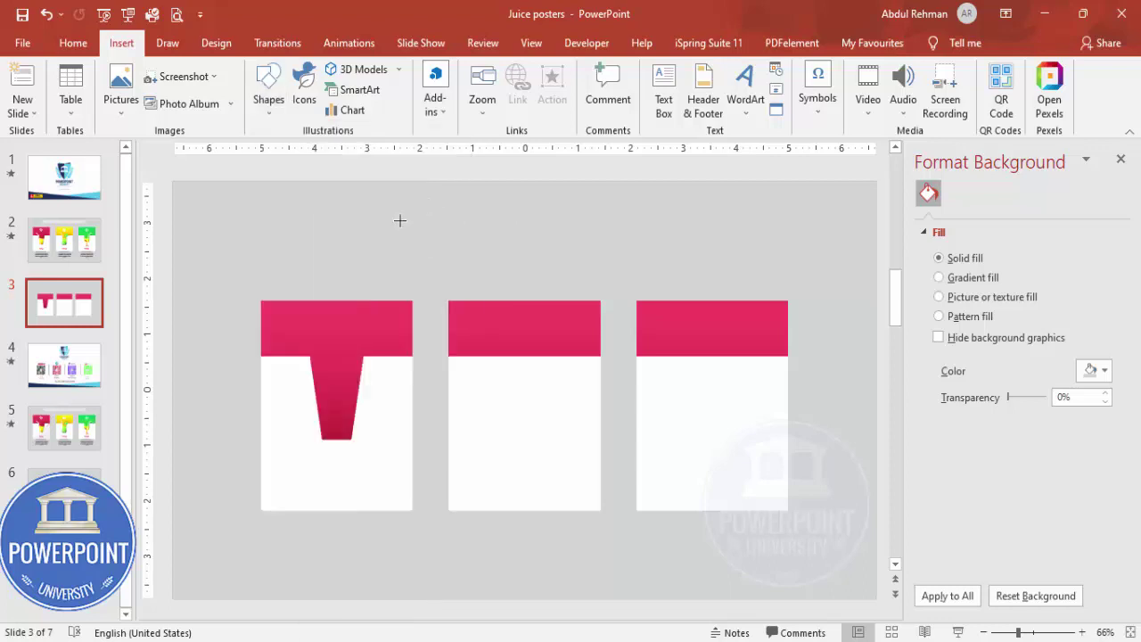
{"action": "left_click", "coordinate": [285, 397]}
{"action": "left_click", "coordinate": [290, 482]}
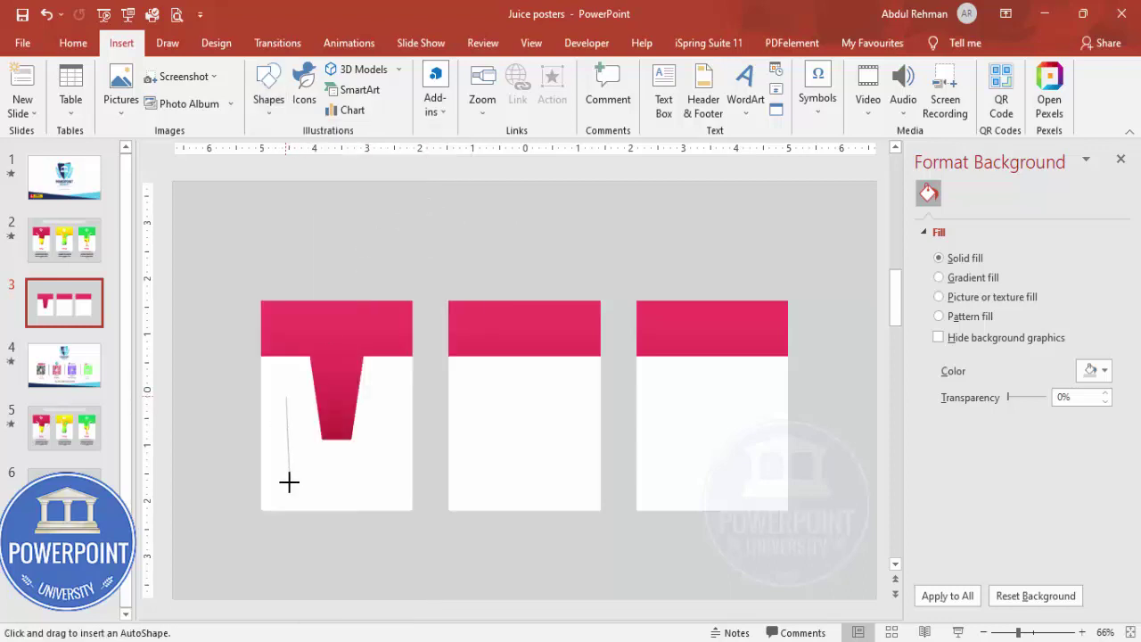
{"action": "left_click", "coordinate": [395, 479]}
{"action": "left_click", "coordinate": [402, 377]}
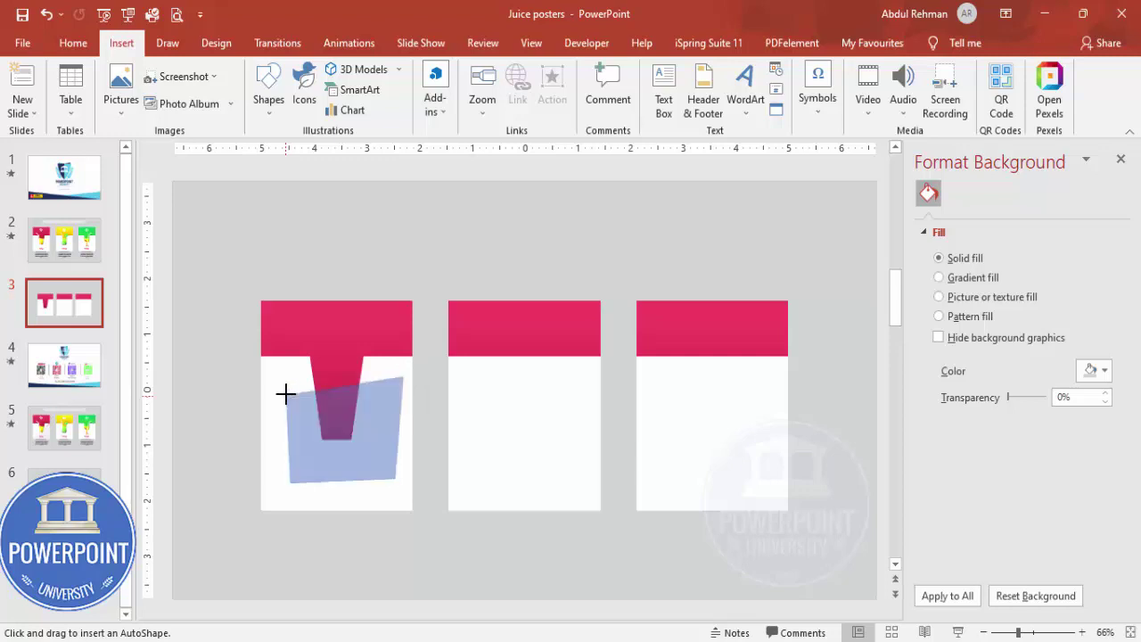
{"action": "left_click", "coordinate": [284, 394]}
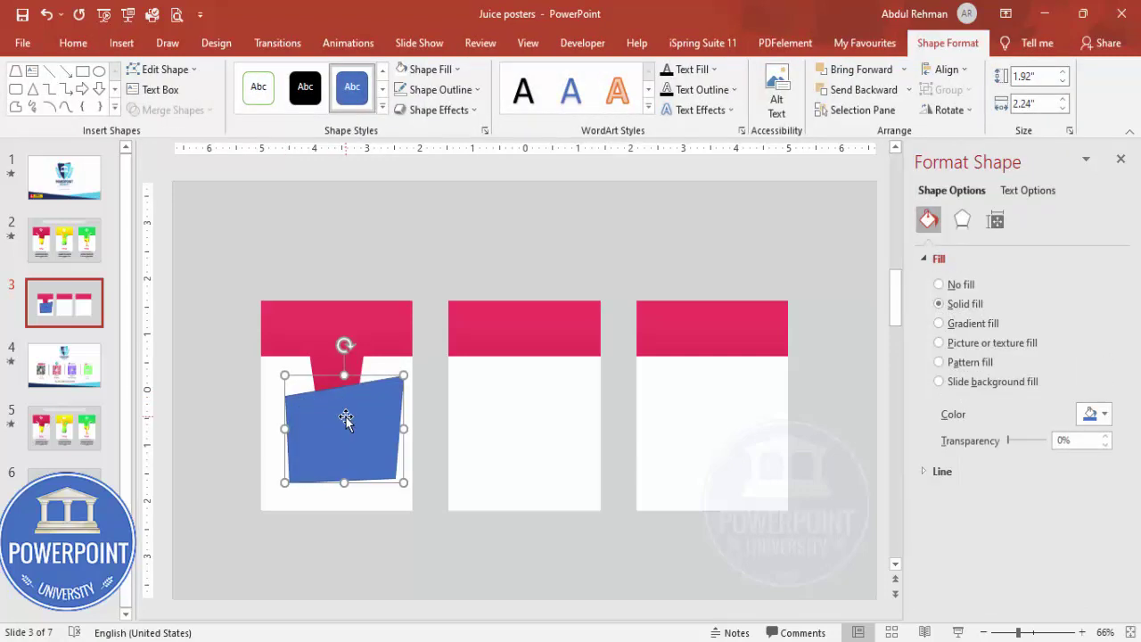
Step: Remove the juice shape's outline and curve its top edge with Edit Points
{"action": "left_click", "coordinate": [426, 89]}
{"action": "left_click", "coordinate": [431, 282]}
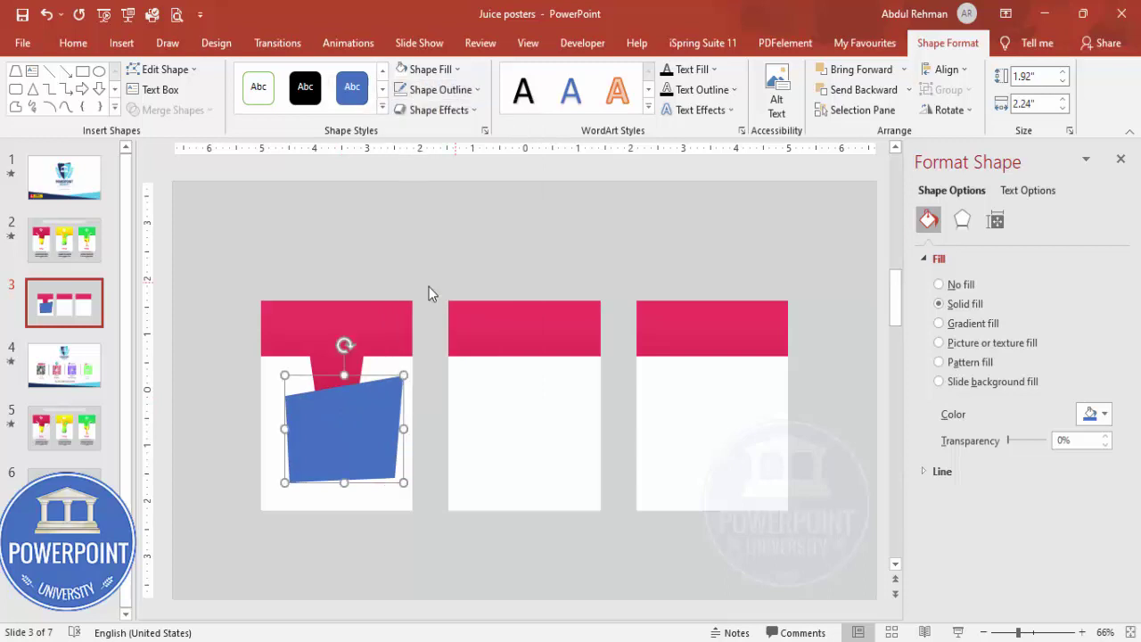
{"action": "right_click", "coordinate": [346, 409]}
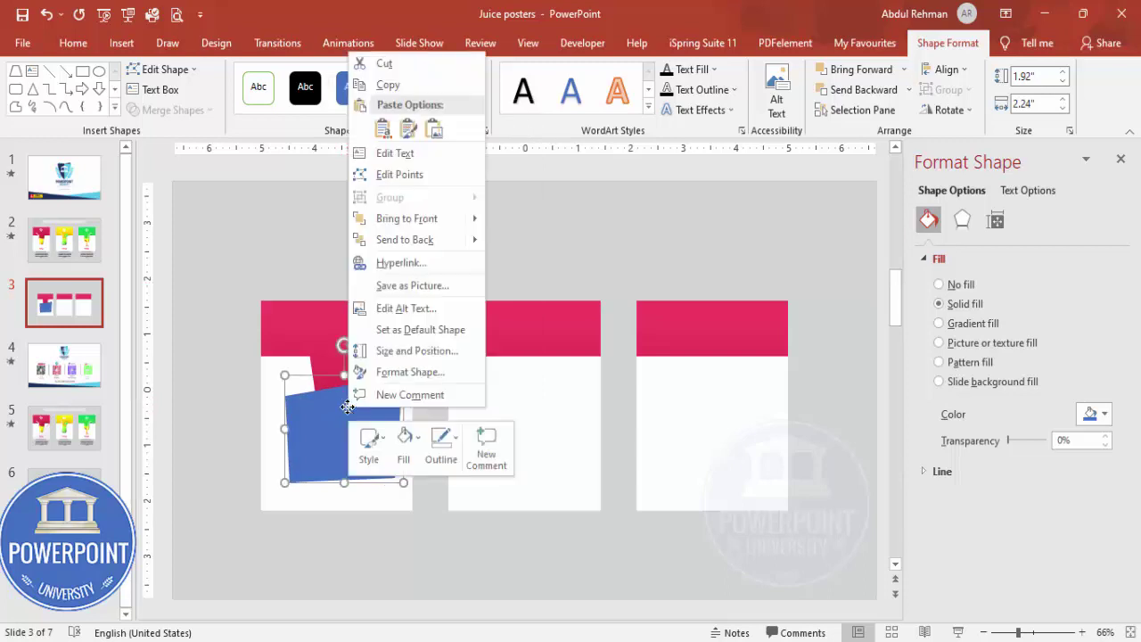
{"action": "left_click", "coordinate": [433, 179]}
{"action": "left_click_drag", "start_coordinate": [360, 378], "coordinate": [364, 358]}
{"action": "left_click", "coordinate": [287, 398]}
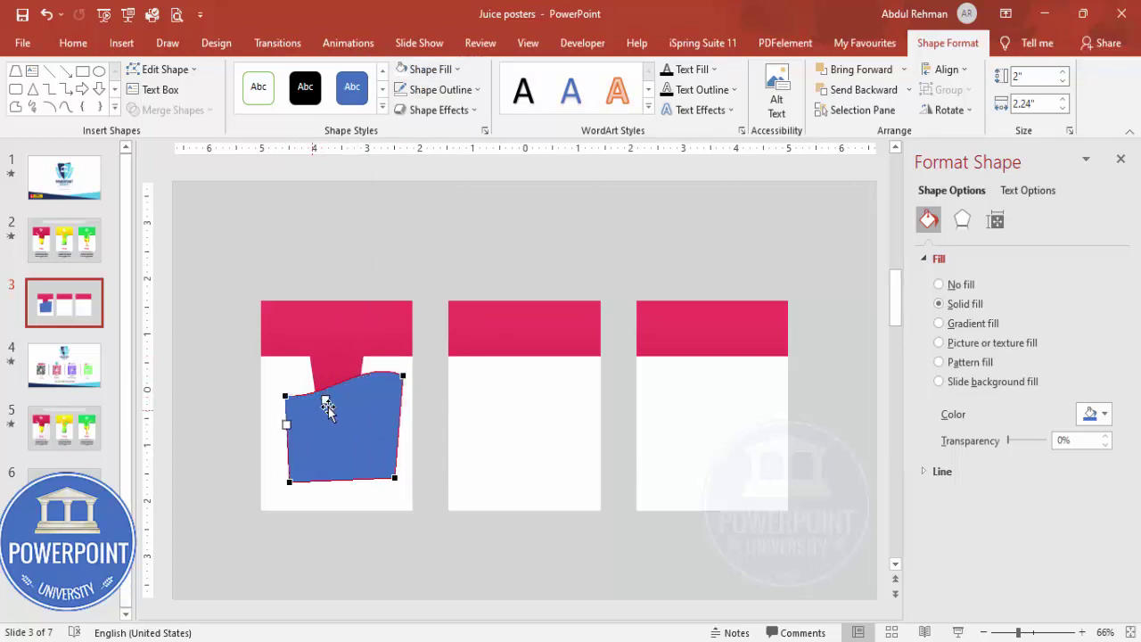
{"action": "left_click", "coordinate": [390, 523]}
{"action": "left_click", "coordinate": [354, 406]}
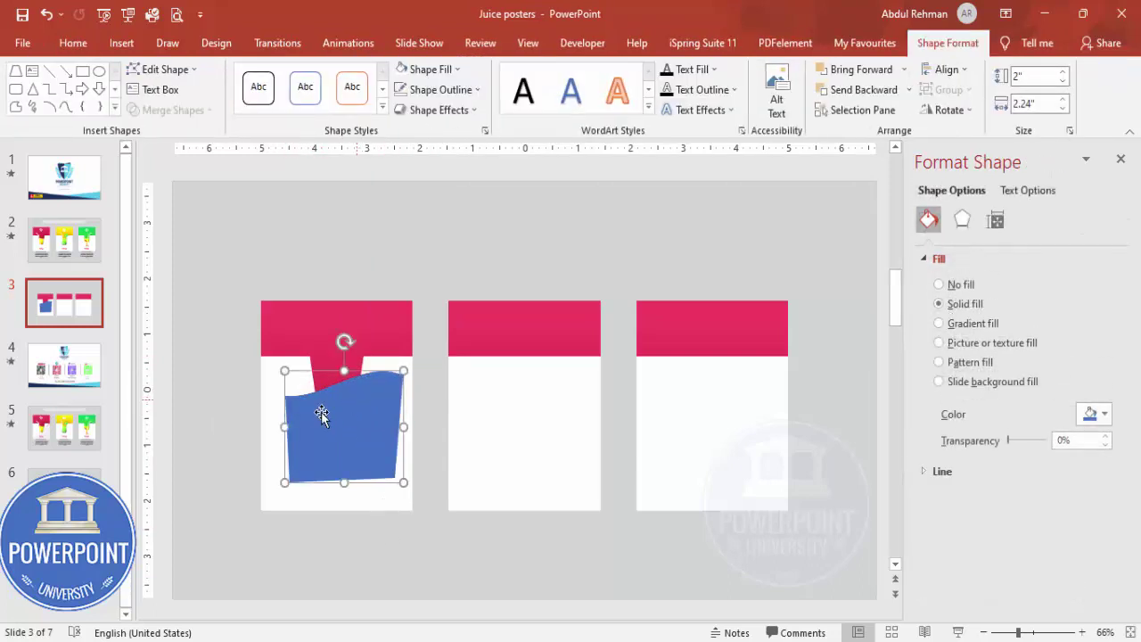
Step: Fill the juice with a light-green to green gradient and send it behind the white card
{"action": "left_click", "coordinate": [988, 325]}
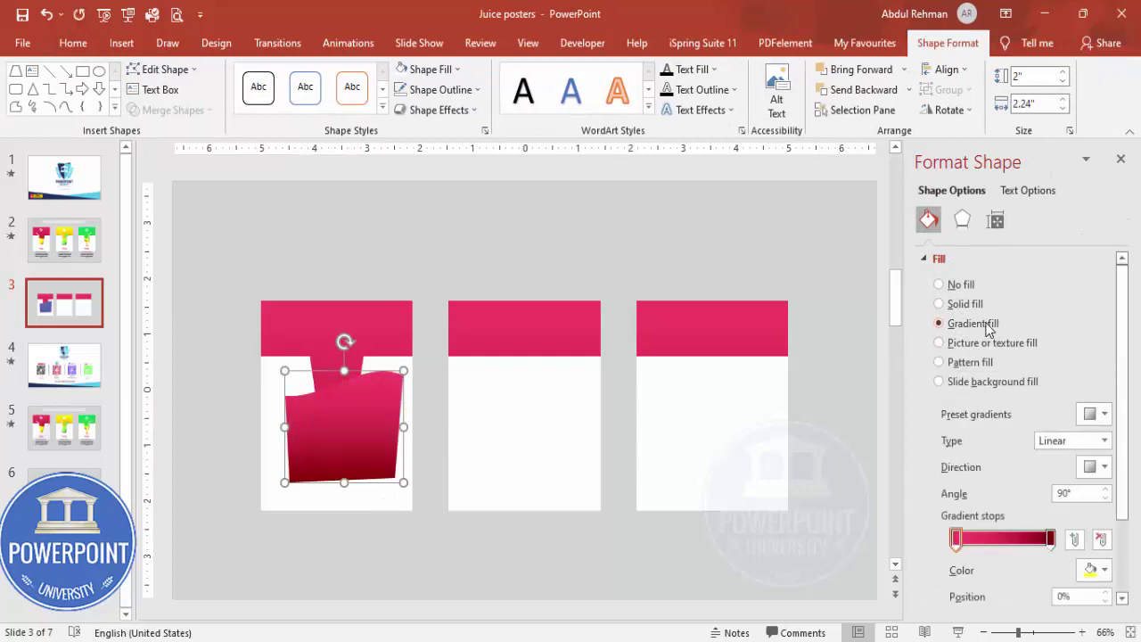
{"action": "left_click", "coordinate": [1051, 538]}
{"action": "left_click", "coordinate": [1095, 569]}
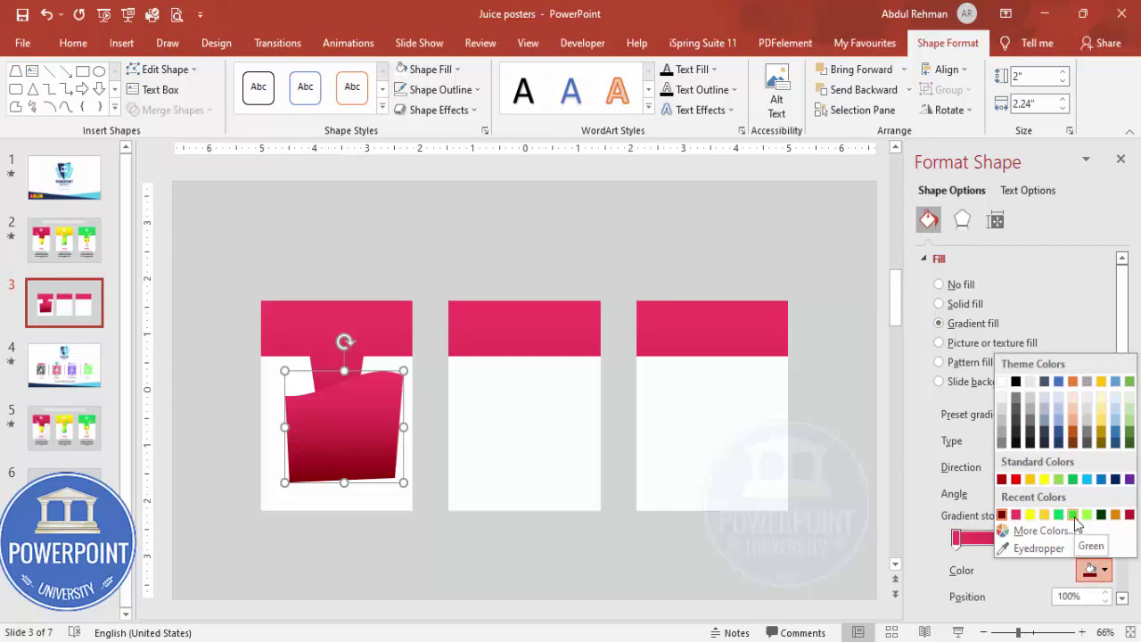
{"action": "left_click", "coordinate": [1073, 515]}
{"action": "left_click", "coordinate": [955, 537]}
{"action": "left_click", "coordinate": [1094, 570]}
{"action": "left_click", "coordinate": [1088, 517]}
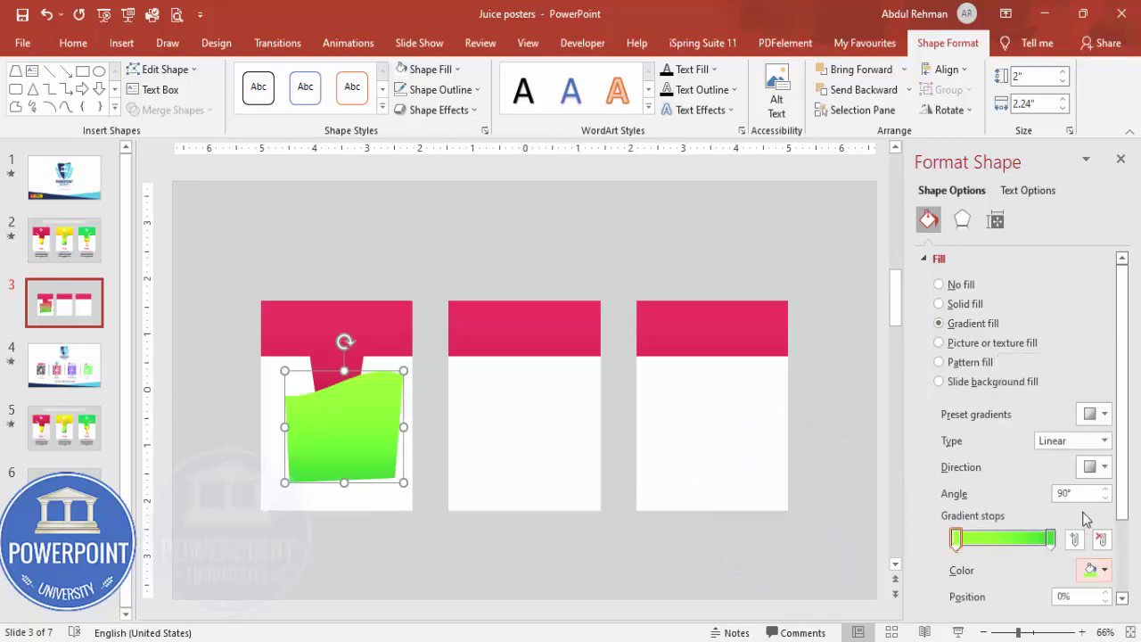
{"action": "left_click", "coordinate": [876, 90]}
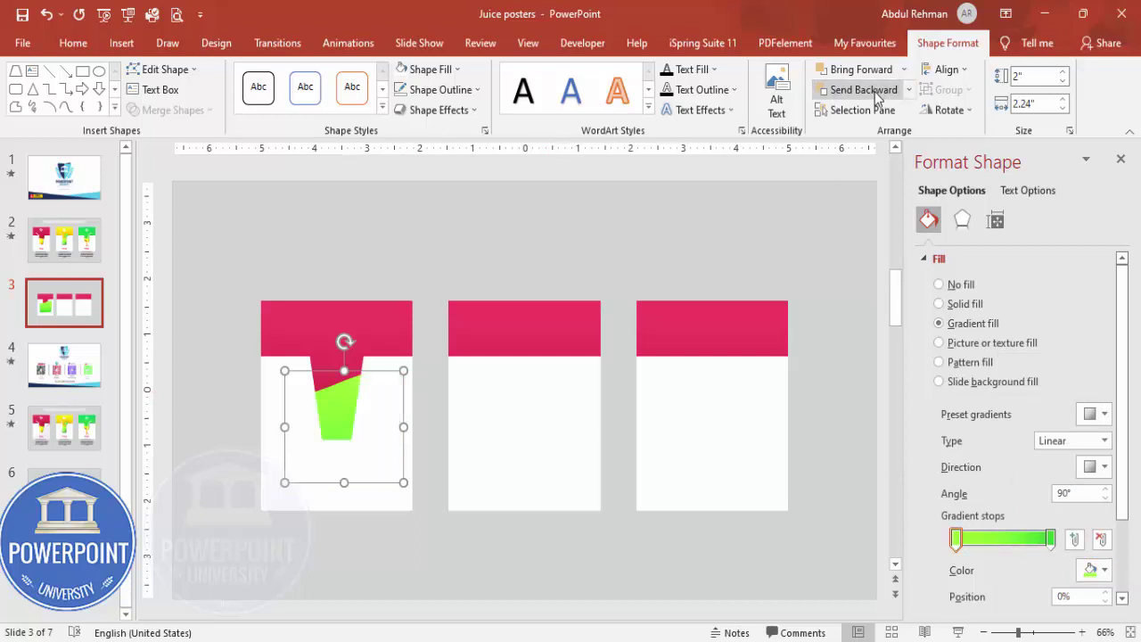
{"action": "left_click", "coordinate": [337, 402]}
{"action": "left_click_drag", "start_coordinate": [337, 402], "coordinate": [336, 410]}
Step: Draw a freeform straw line angling down into the first card's glass
{"action": "left_click", "coordinate": [342, 258]}
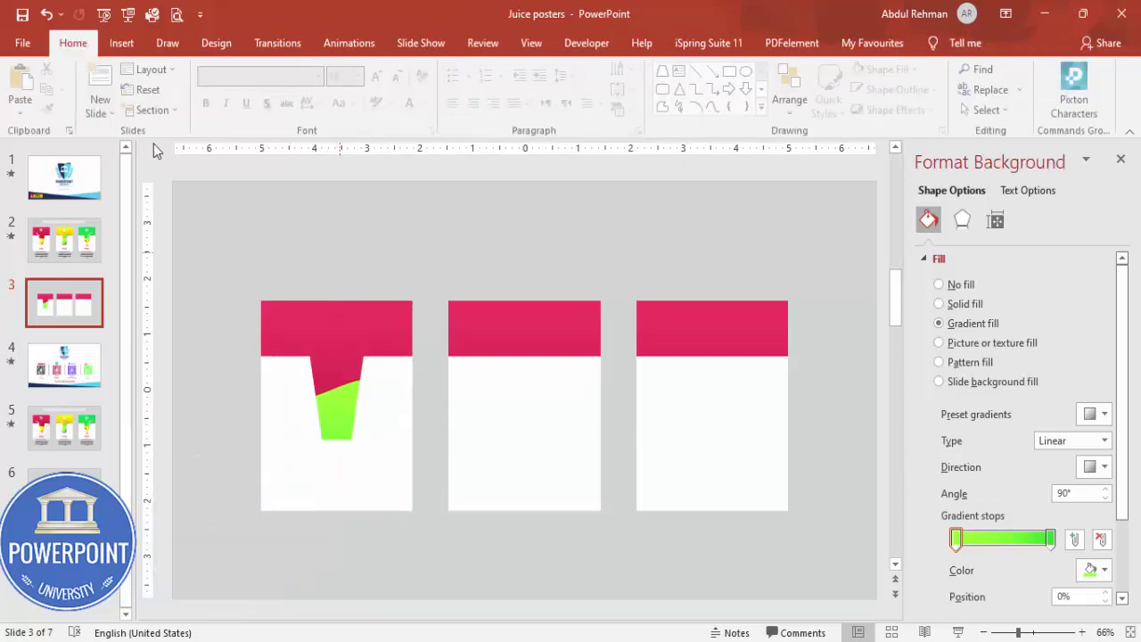
{"action": "left_click", "coordinate": [114, 42]}
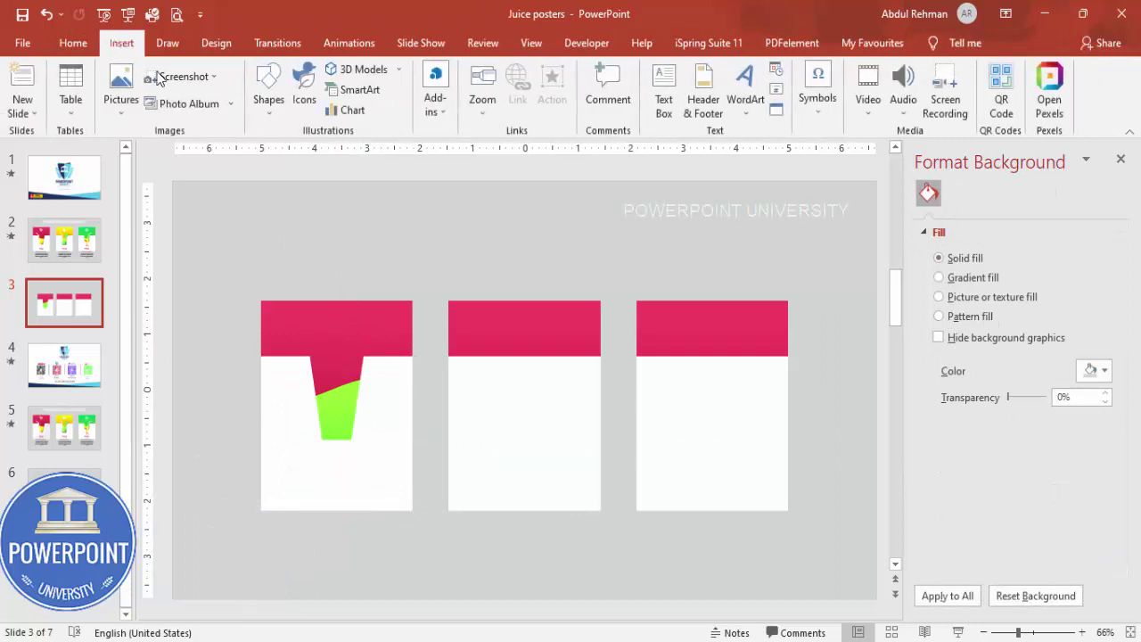
{"action": "left_click", "coordinate": [257, 113]}
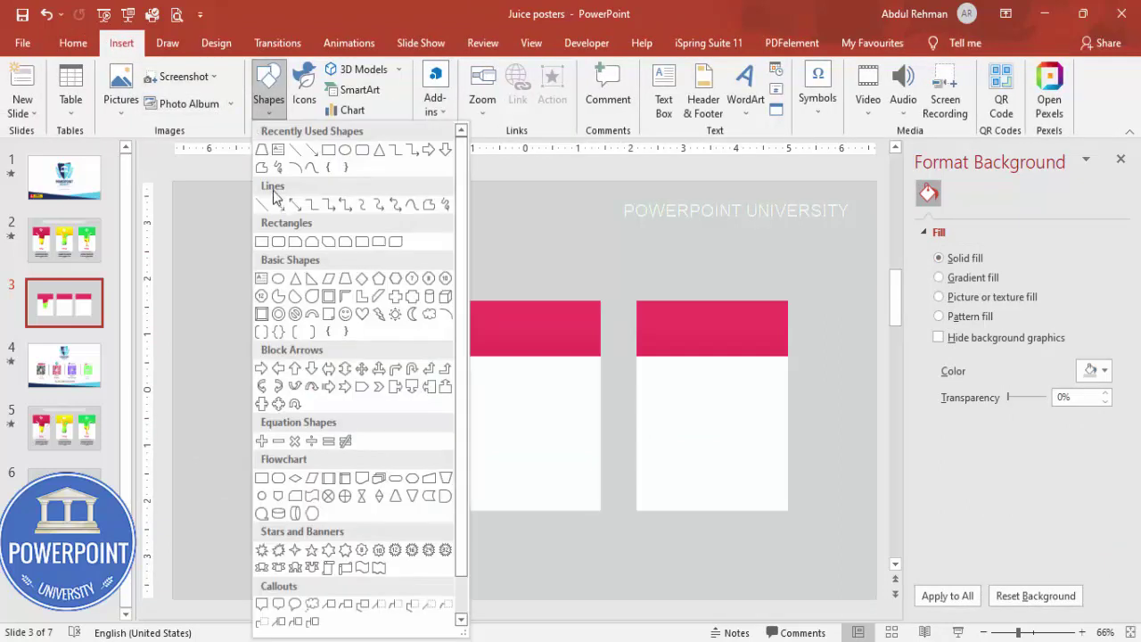
{"action": "left_click", "coordinate": [432, 207]}
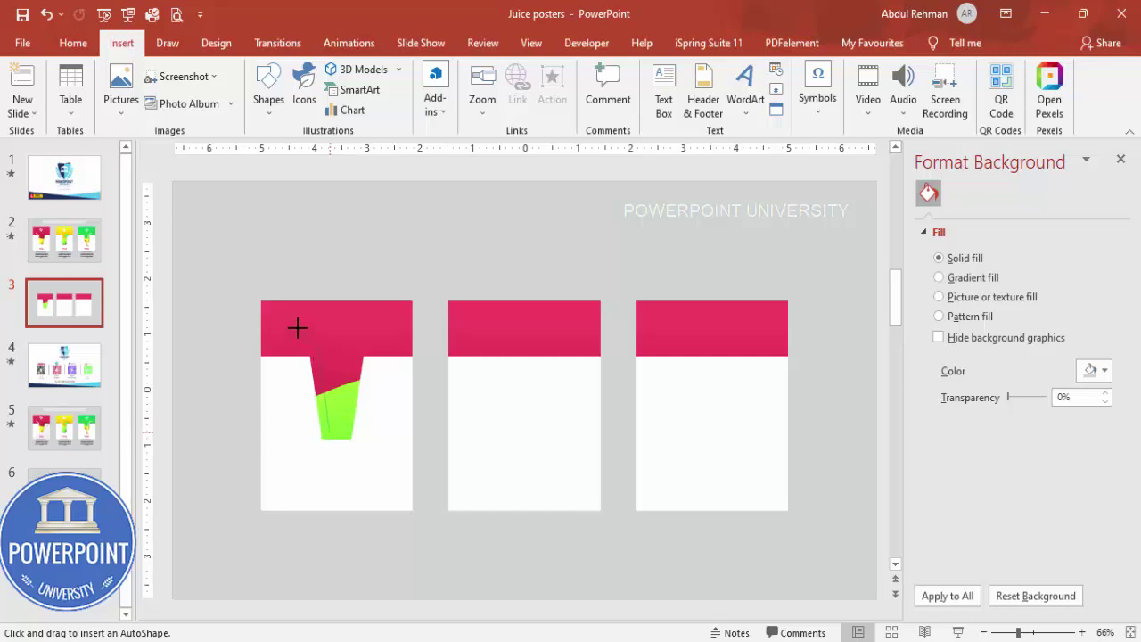
{"action": "left_click_drag", "start_coordinate": [297, 328], "coordinate": [330, 432]}
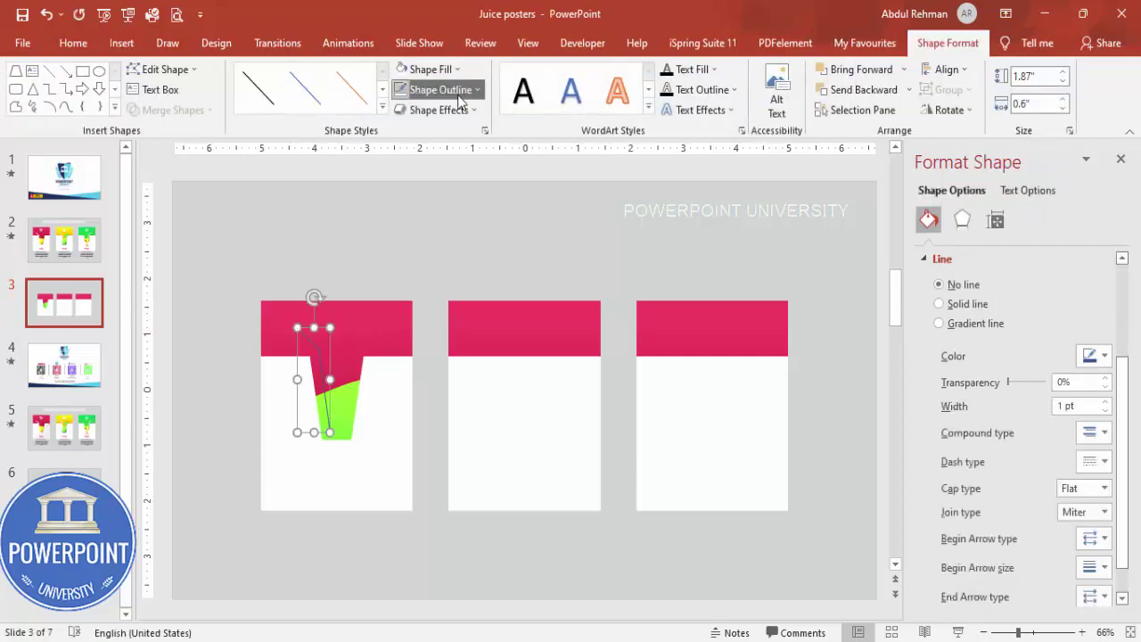
Step: Make the straw line white and thicken it to 3.75 pt
{"action": "left_click", "coordinate": [414, 89]}
{"action": "left_click", "coordinate": [401, 130]}
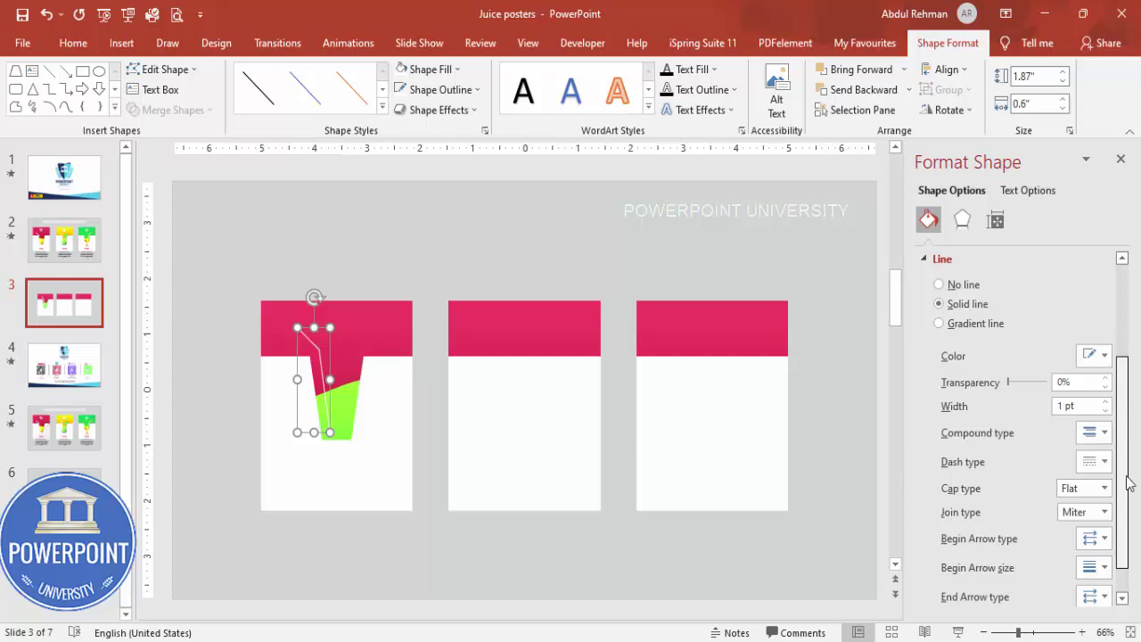
{"action": "scroll", "coordinate": [1125, 508], "scroll_direction": "down", "scroll_amount": 1}
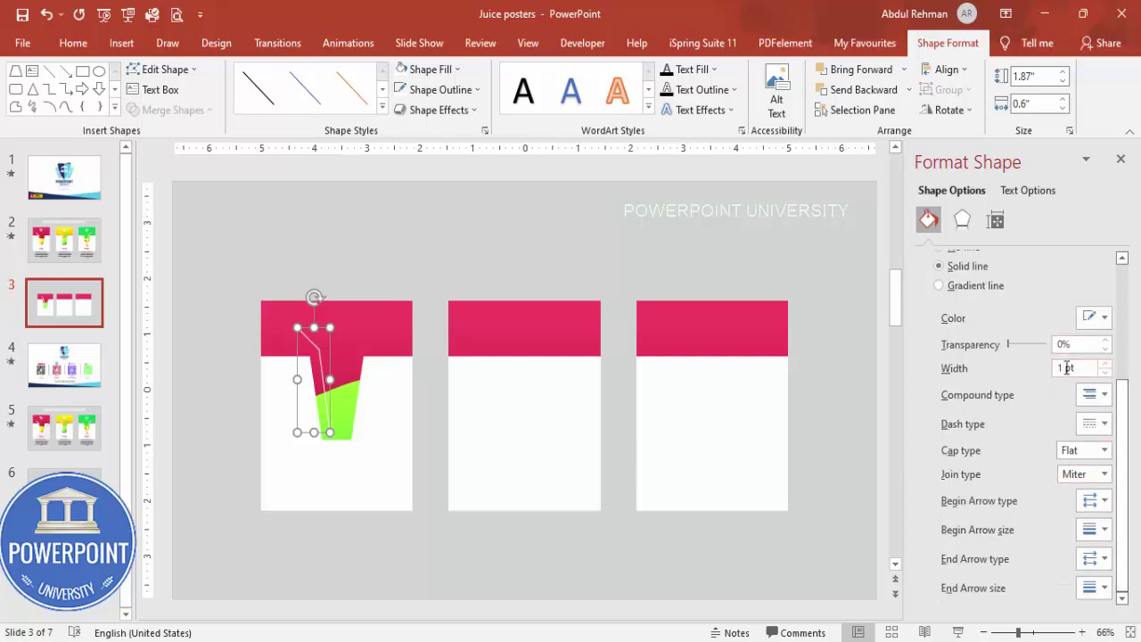
{"action": "left_click", "coordinate": [1105, 364]}
{"action": "left_click", "coordinate": [1106, 365]}
{"action": "left_click", "coordinate": [1105, 365]}
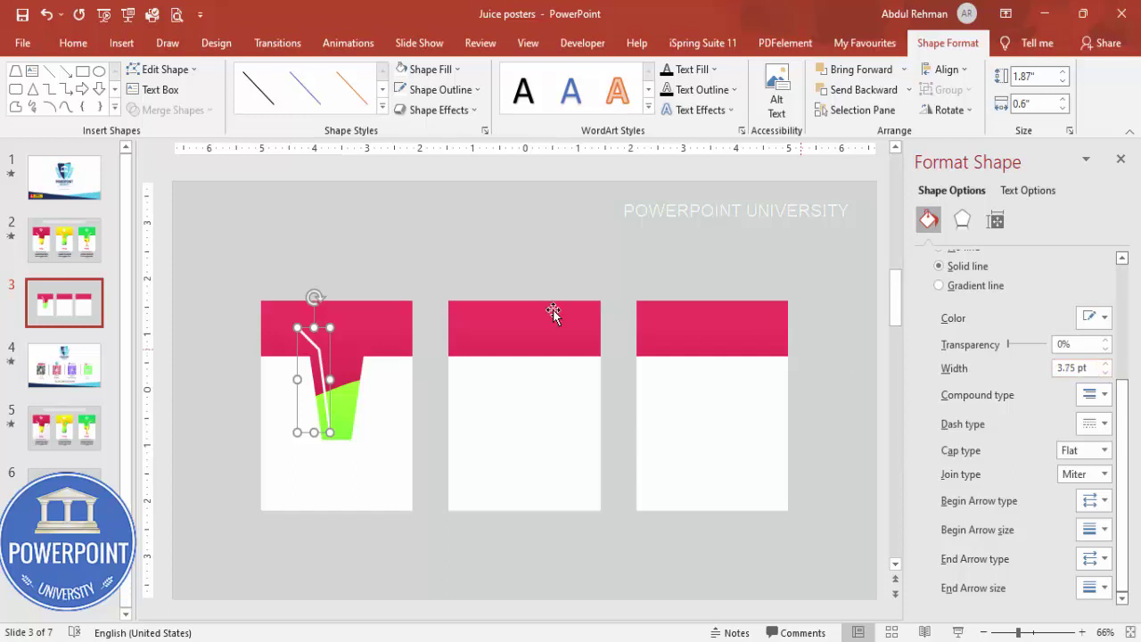
{"action": "left_click", "coordinate": [427, 243]}
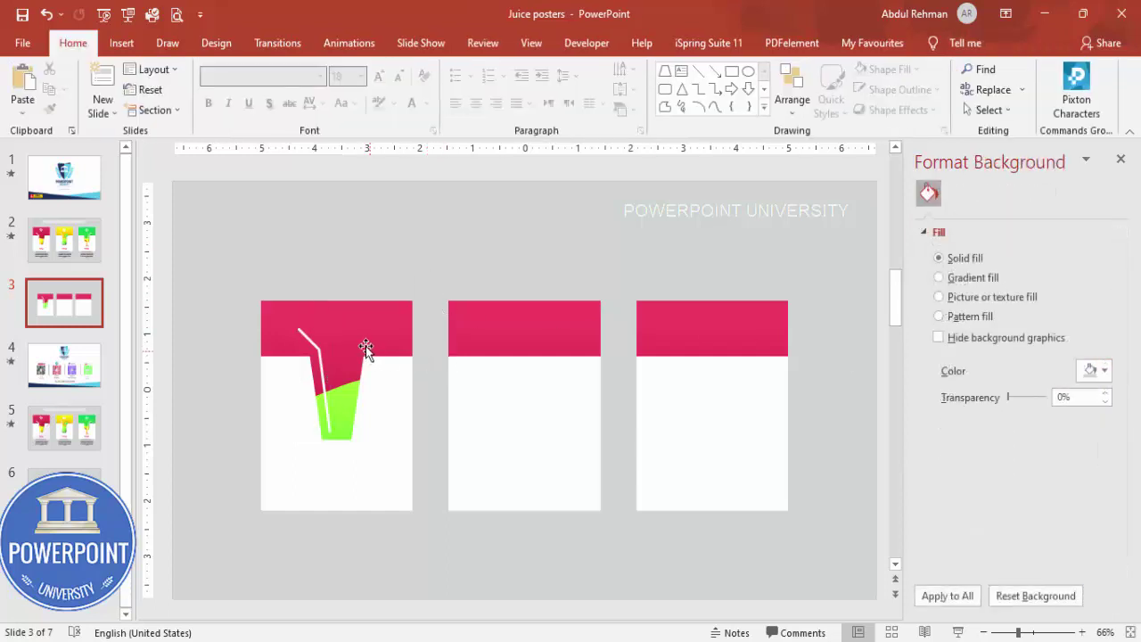
{"action": "left_click", "coordinate": [121, 43]}
Step: Insert the apple icon from the Food and drinks icon category
{"action": "left_click", "coordinate": [304, 94]}
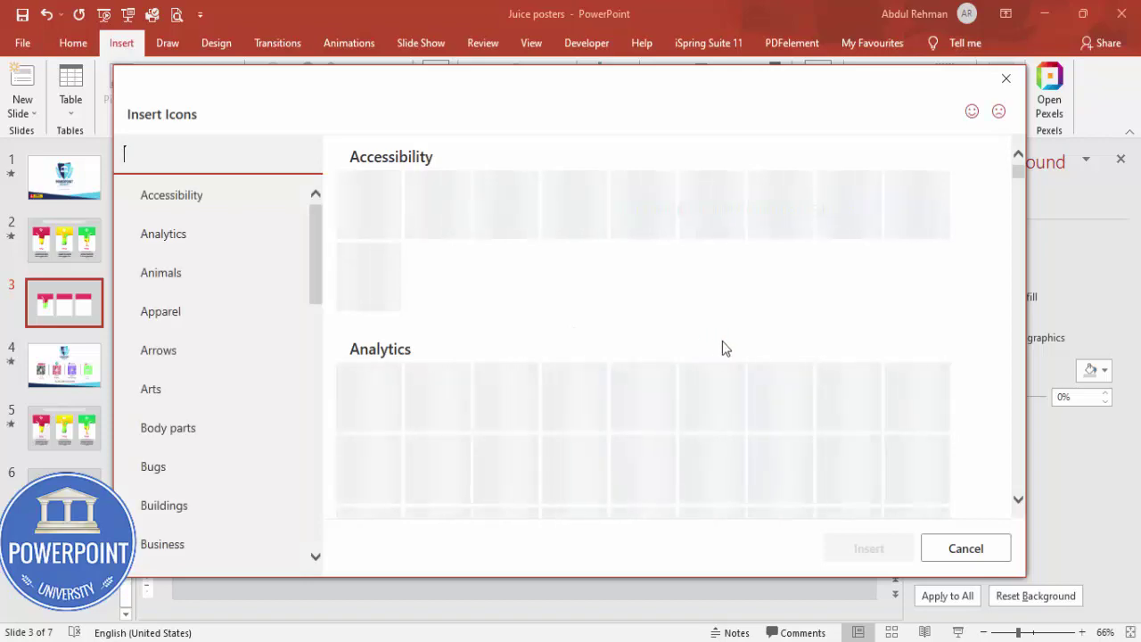
{"action": "scroll", "coordinate": [788, 329], "scroll_direction": "down", "scroll_amount": 20}
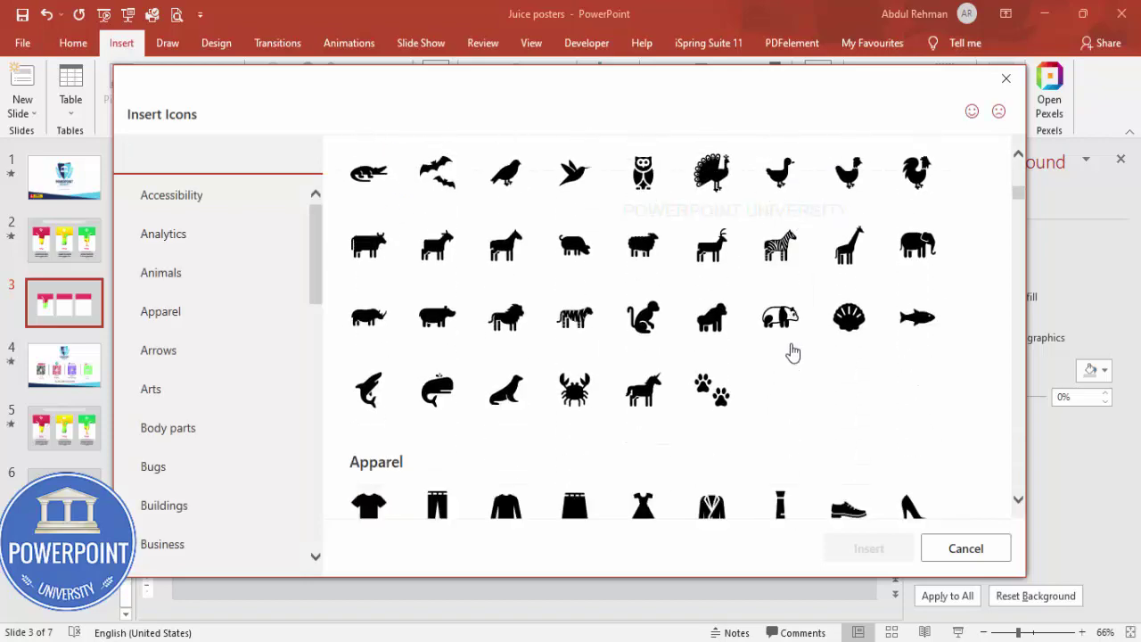
{"action": "scroll", "coordinate": [797, 356], "scroll_direction": "down", "scroll_amount": 20}
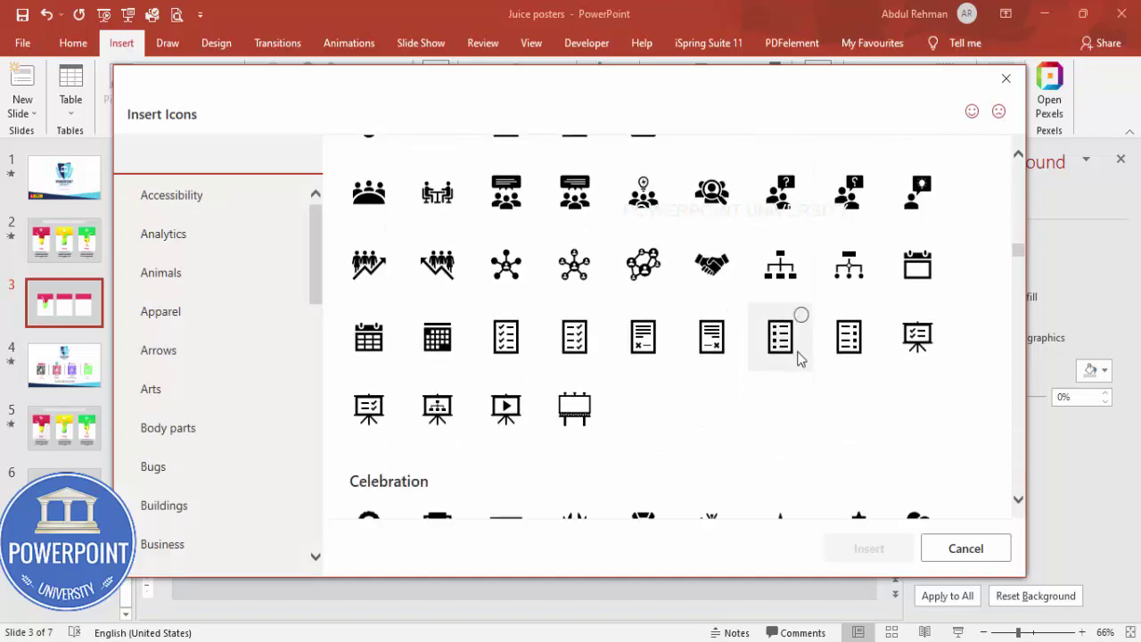
{"action": "scroll", "coordinate": [798, 364], "scroll_direction": "down", "scroll_amount": 20}
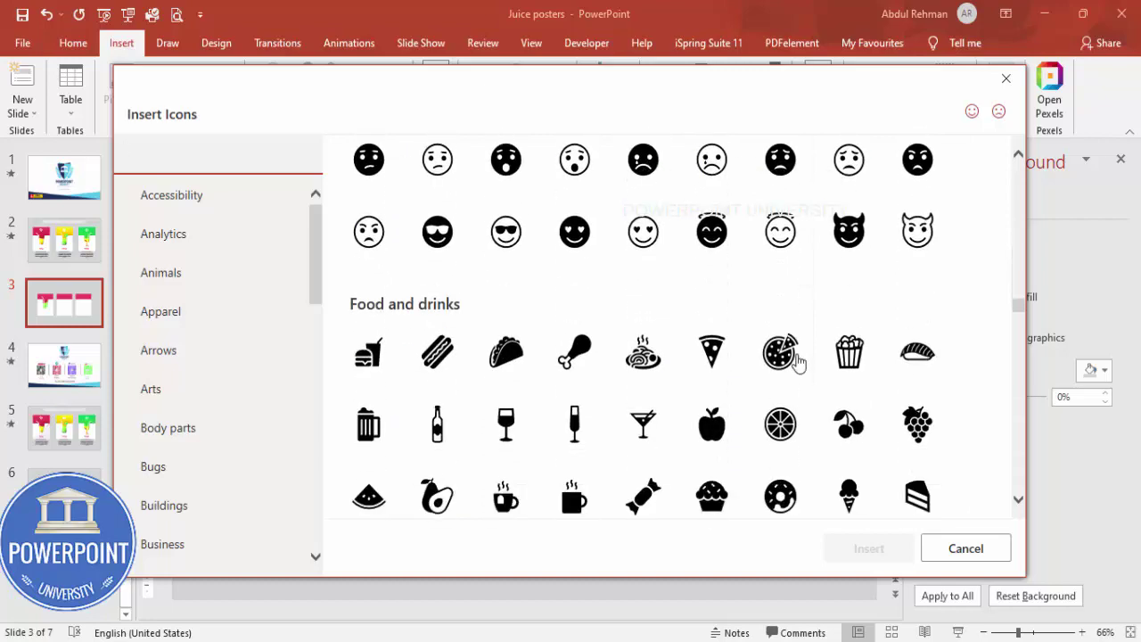
{"action": "scroll", "coordinate": [798, 365], "scroll_direction": "down", "scroll_amount": 20}
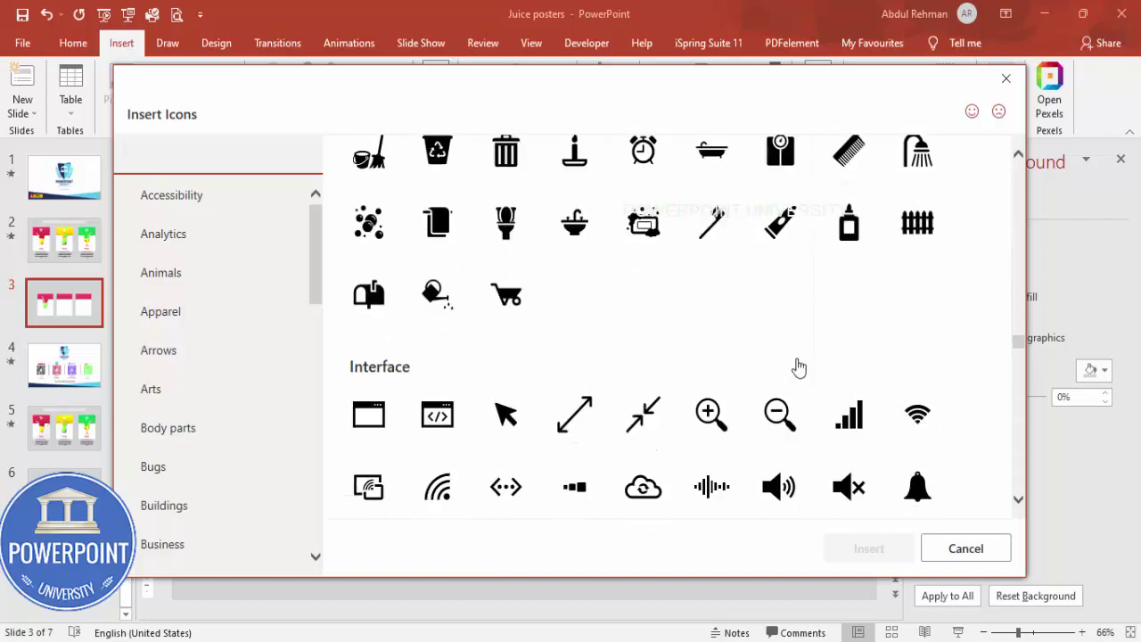
{"action": "scroll", "coordinate": [797, 369], "scroll_direction": "down", "scroll_amount": 20}
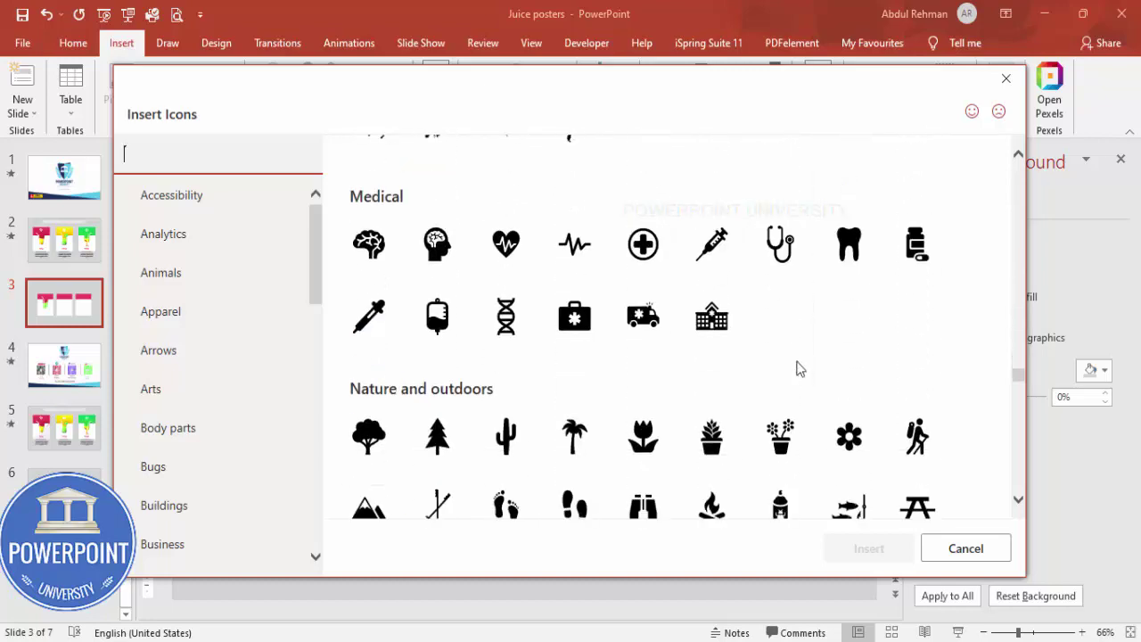
{"action": "scroll", "coordinate": [796, 373], "scroll_direction": "down", "scroll_amount": 10}
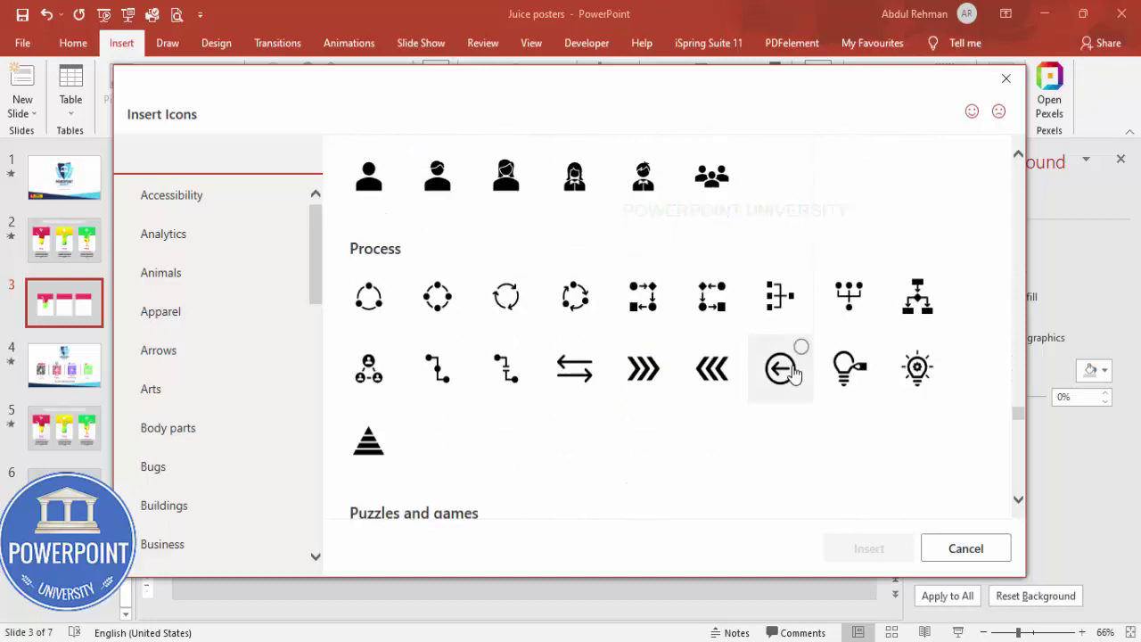
{"action": "scroll", "coordinate": [793, 373], "scroll_direction": "down", "scroll_amount": 20}
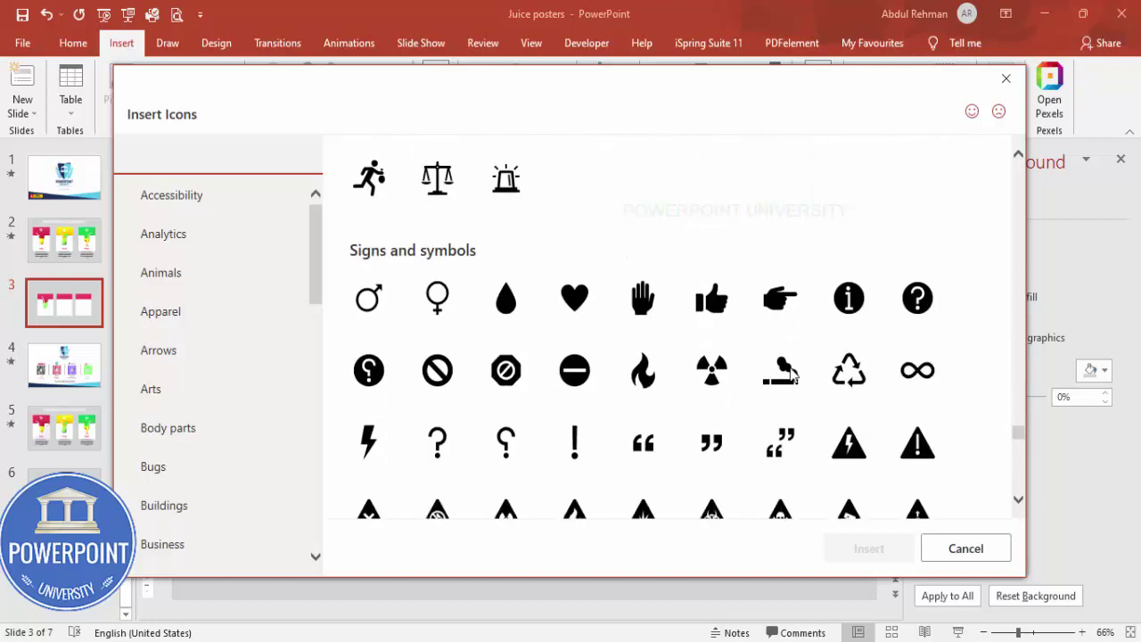
{"action": "scroll", "coordinate": [793, 374], "scroll_direction": "down", "scroll_amount": 20}
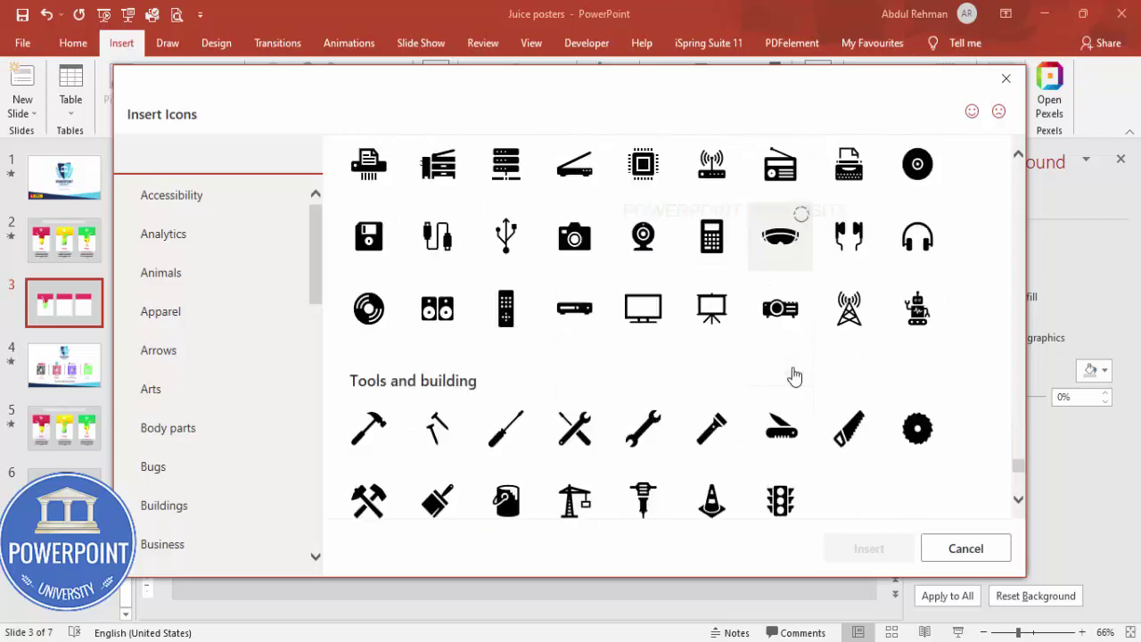
{"action": "scroll", "coordinate": [793, 373], "scroll_direction": "down", "scroll_amount": 2}
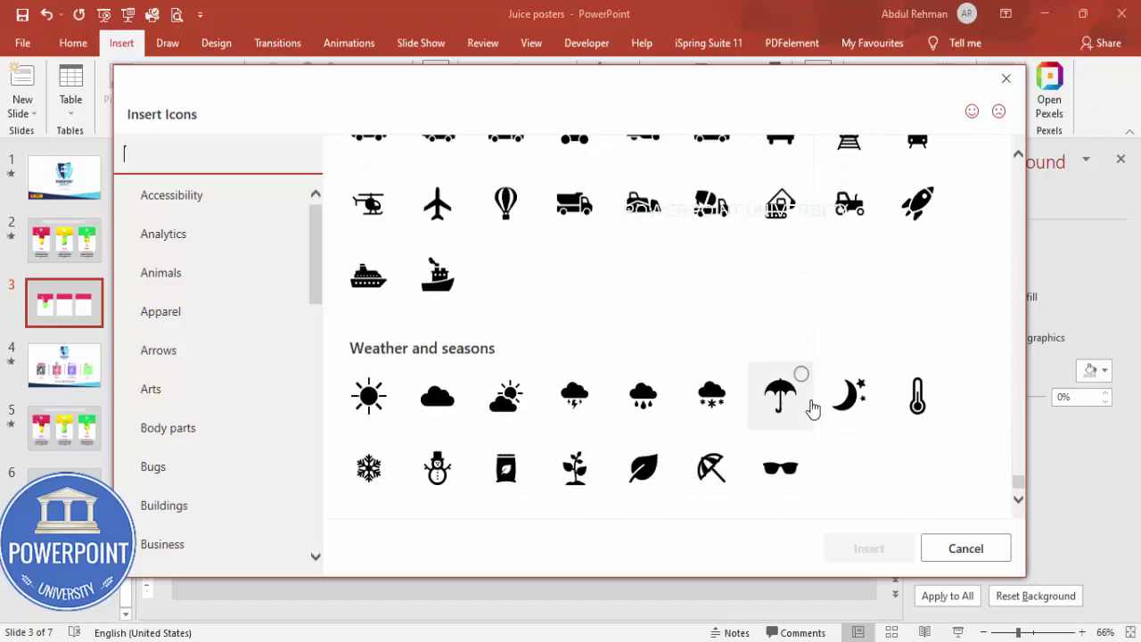
{"action": "scroll", "coordinate": [813, 407], "scroll_direction": "up", "scroll_amount": 12}
{"action": "scroll", "coordinate": [813, 404], "scroll_direction": "up", "scroll_amount": 8}
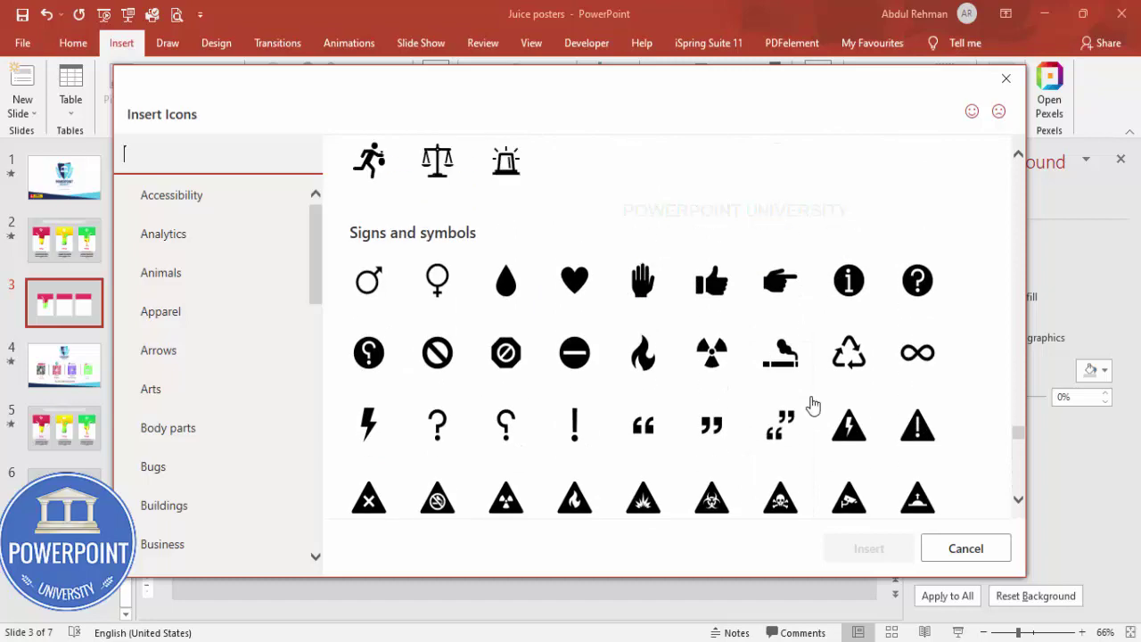
{"action": "scroll", "coordinate": [813, 406], "scroll_direction": "up", "scroll_amount": 10}
{"action": "scroll", "coordinate": [813, 405], "scroll_direction": "up", "scroll_amount": 10}
{"action": "scroll", "coordinate": [812, 404], "scroll_direction": "up", "scroll_amount": 2}
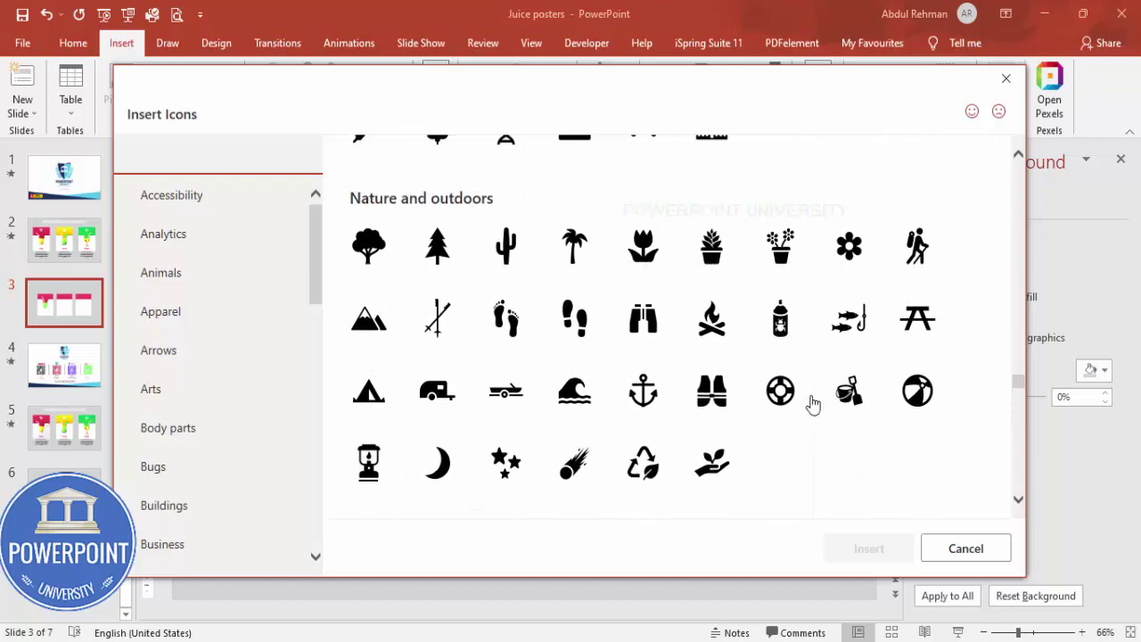
{"action": "scroll", "coordinate": [813, 406], "scroll_direction": "up", "scroll_amount": 10}
{"action": "scroll", "coordinate": [813, 405], "scroll_direction": "up", "scroll_amount": 10}
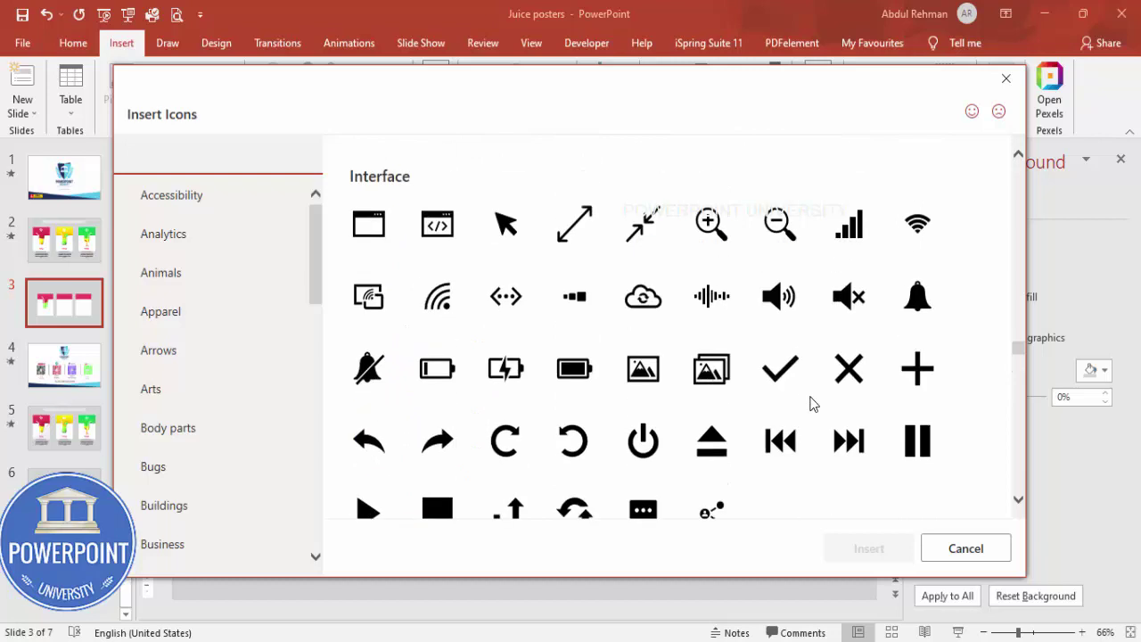
{"action": "scroll", "coordinate": [811, 403], "scroll_direction": "up", "scroll_amount": 6}
{"action": "scroll", "coordinate": [821, 404], "scroll_direction": "up", "scroll_amount": 4}
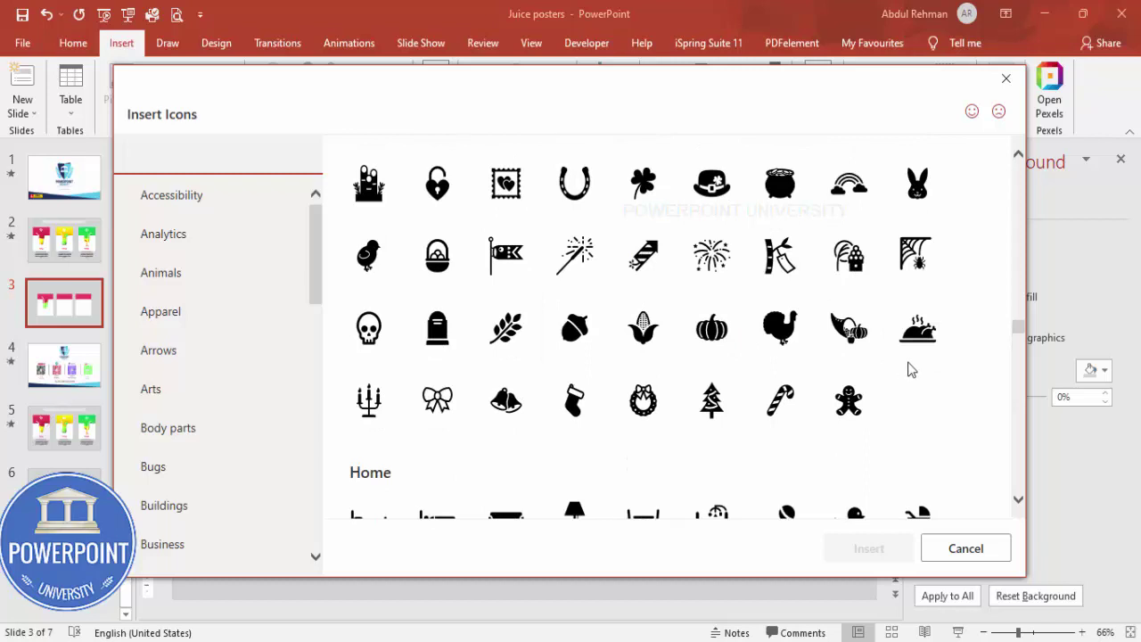
{"action": "scroll", "coordinate": [909, 368], "scroll_direction": "up", "scroll_amount": 5}
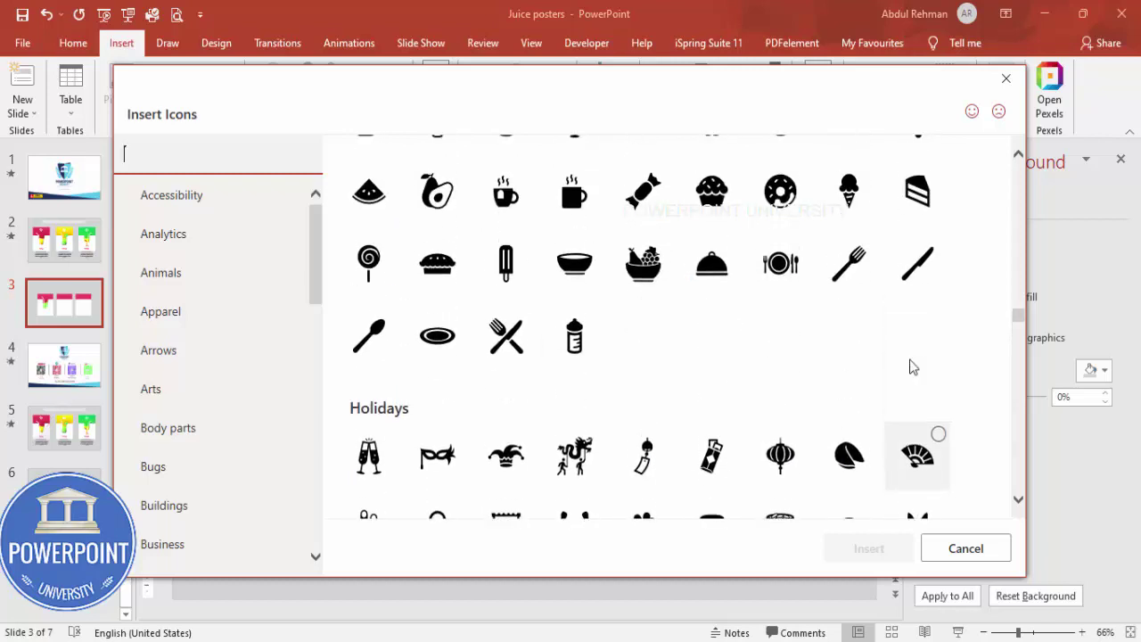
{"action": "left_click", "coordinate": [713, 238]}
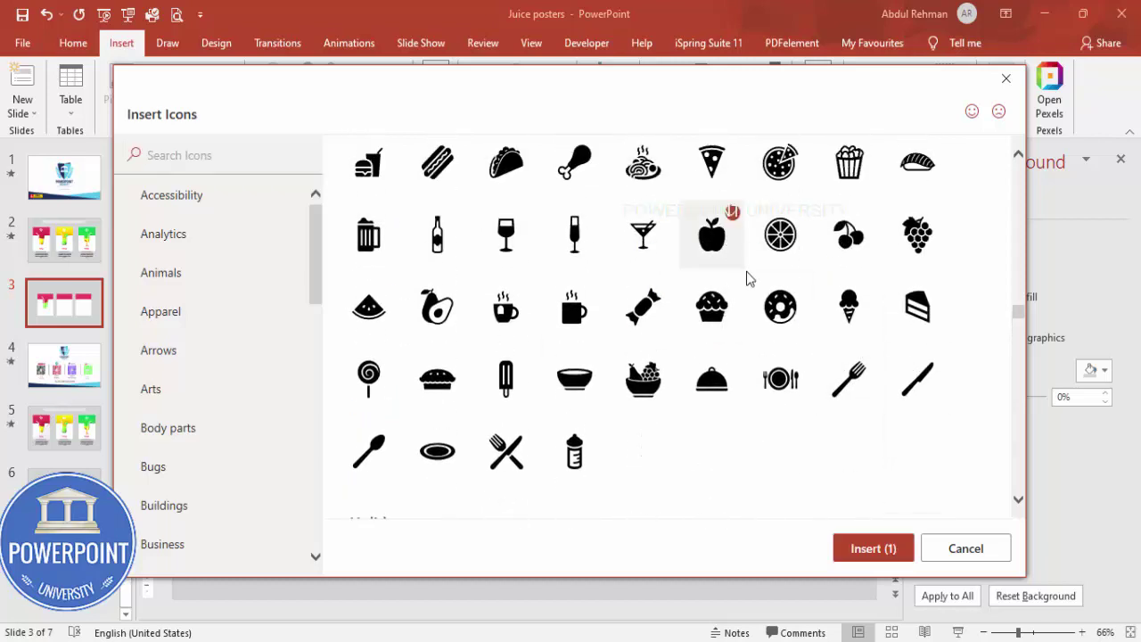
{"action": "left_click", "coordinate": [868, 547]}
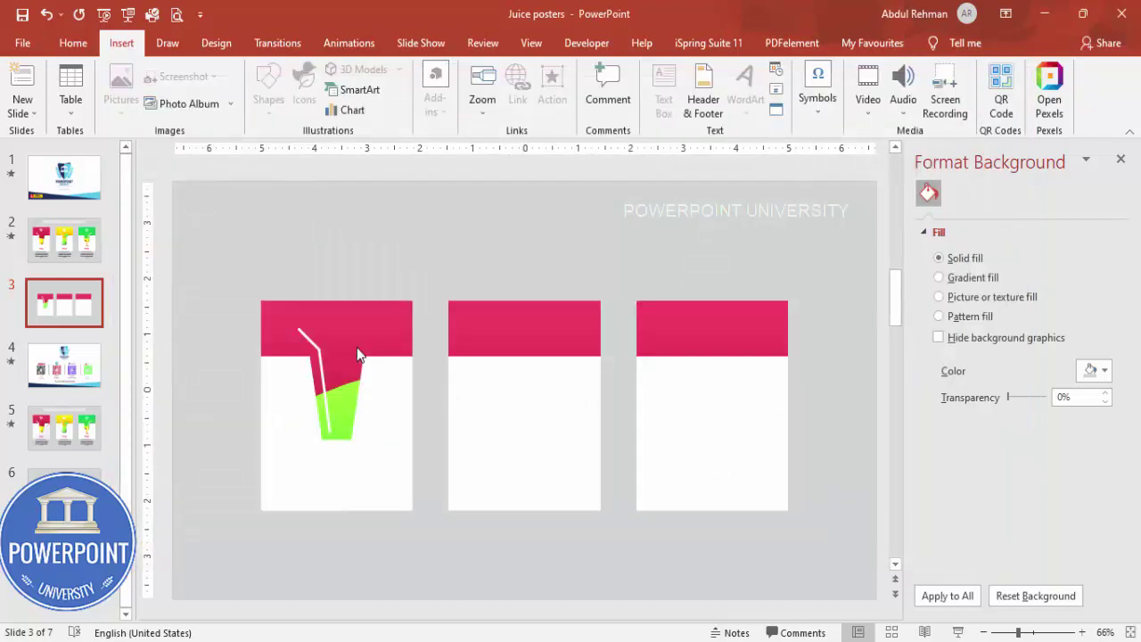
Step: Place the apple in the first card's header, sized 0.7" high and filled white
{"action": "left_click_drag", "start_coordinate": [511, 387], "coordinate": [337, 331]}
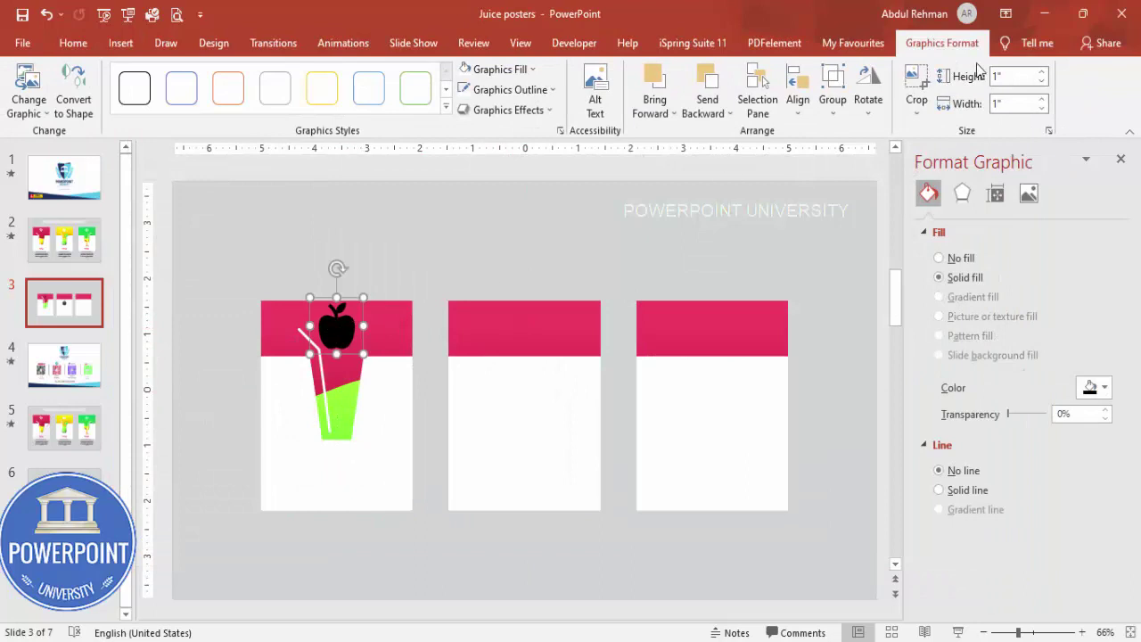
{"action": "left_click", "coordinate": [1019, 75]}
{"action": "type", "text": "0.7"}
{"action": "key", "text": "Return"}
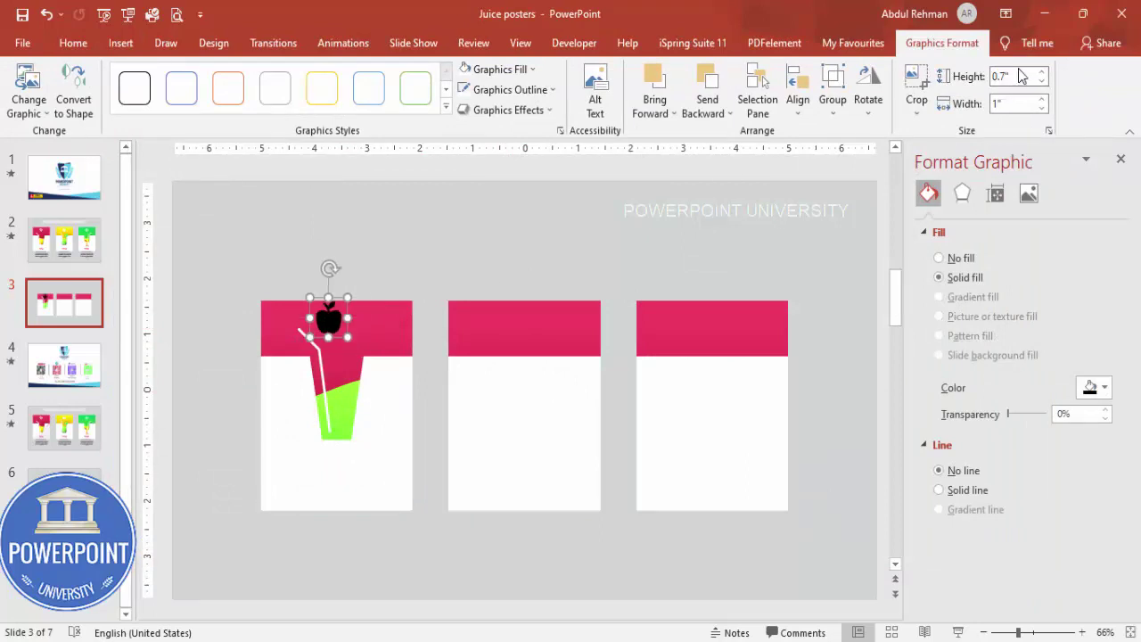
{"action": "left_click", "coordinate": [486, 69]}
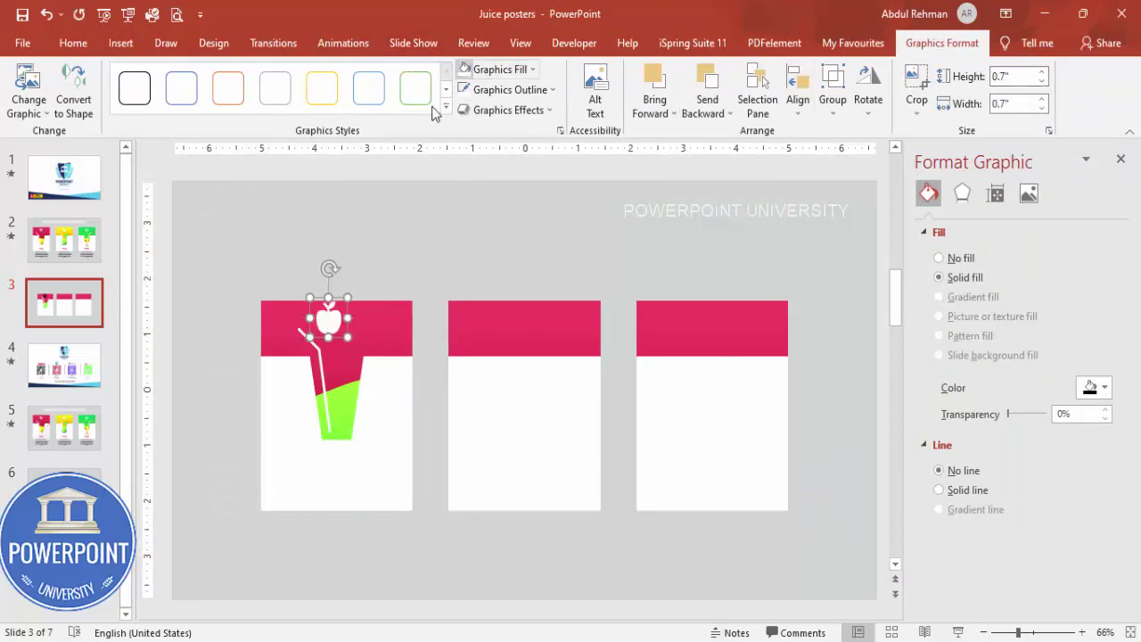
{"action": "left_click_drag", "start_coordinate": [329, 319], "coordinate": [337, 327]}
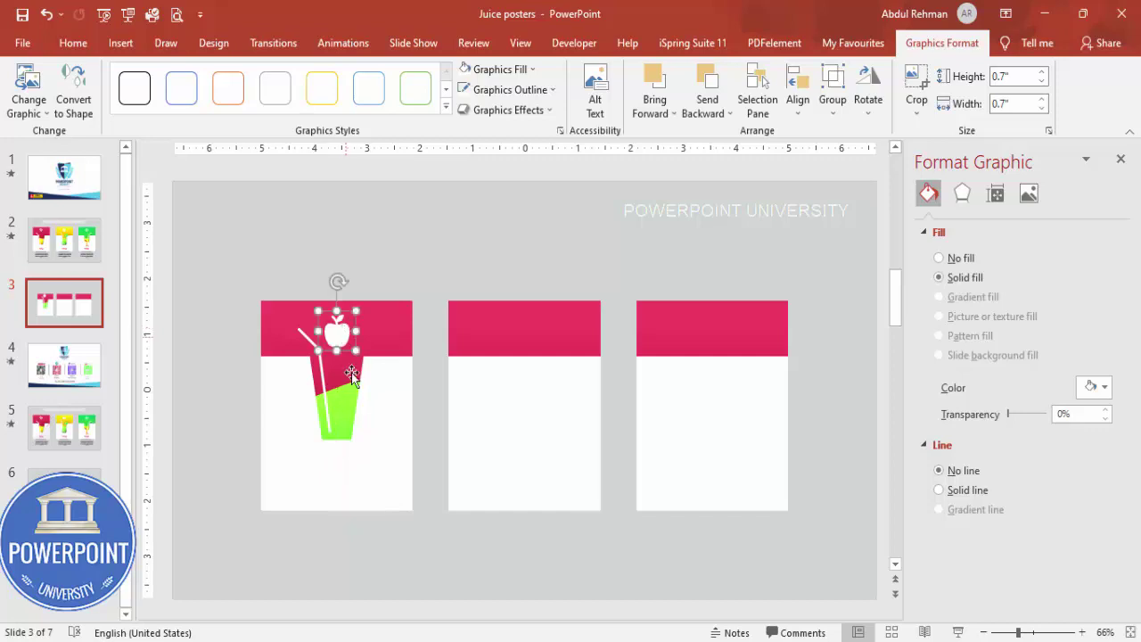
{"action": "left_click", "coordinate": [307, 245]}
{"action": "left_click", "coordinate": [121, 43]}
{"action": "left_click", "coordinate": [661, 89]}
Step: Add a centred TITLE below the glass in red 32 pt Futura BdCn BT
{"action": "left_click_drag", "start_coordinate": [290, 465], "coordinate": [392, 493]}
{"action": "type", "text": "TITLE"}
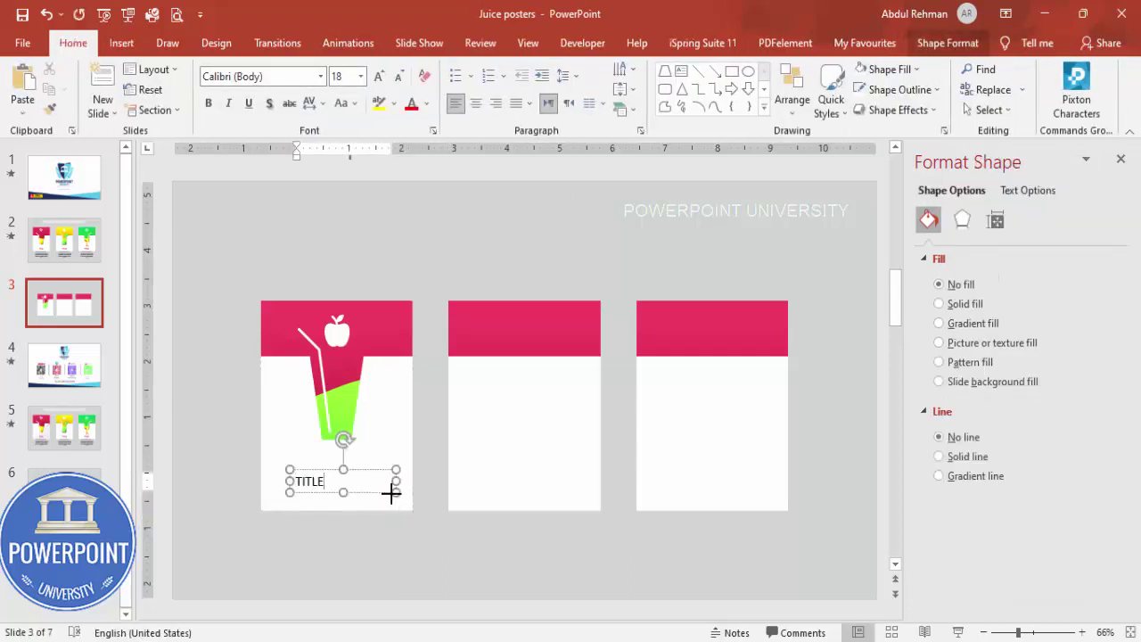
{"action": "left_click", "coordinate": [385, 473]}
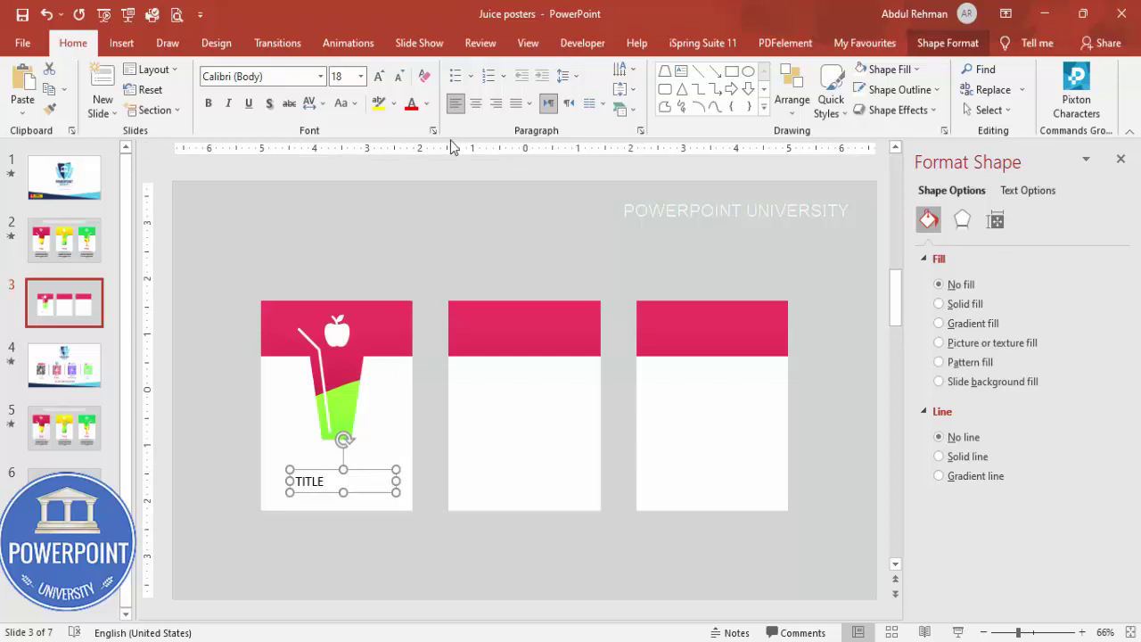
{"action": "left_click", "coordinate": [477, 104]}
{"action": "left_click", "coordinate": [293, 76]}
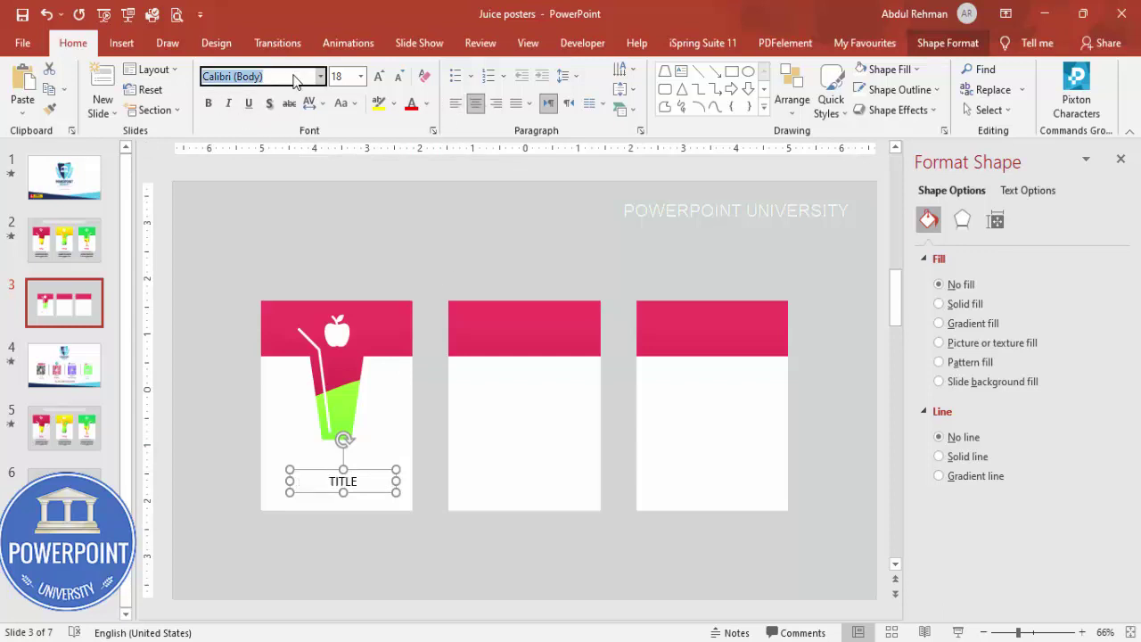
{"action": "type", "text": "Futura BdCn BT"}
{"action": "key", "text": "Return"}
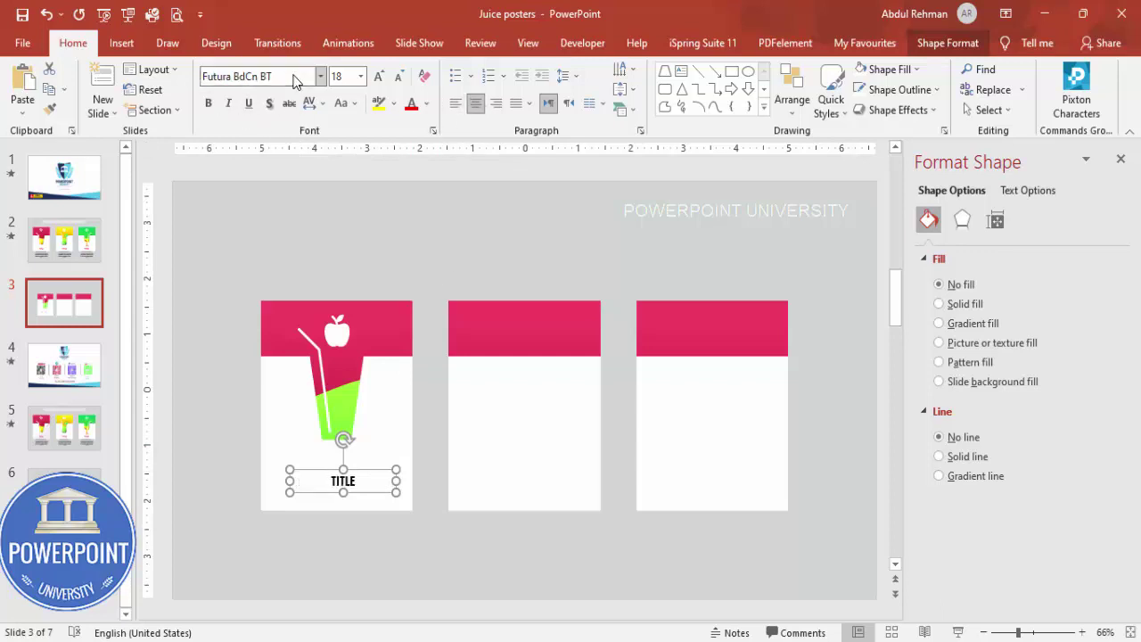
{"action": "left_click", "coordinate": [379, 75]}
{"action": "left_click", "coordinate": [379, 76]}
{"action": "left_click", "coordinate": [379, 75]}
{"action": "left_click", "coordinate": [378, 76]}
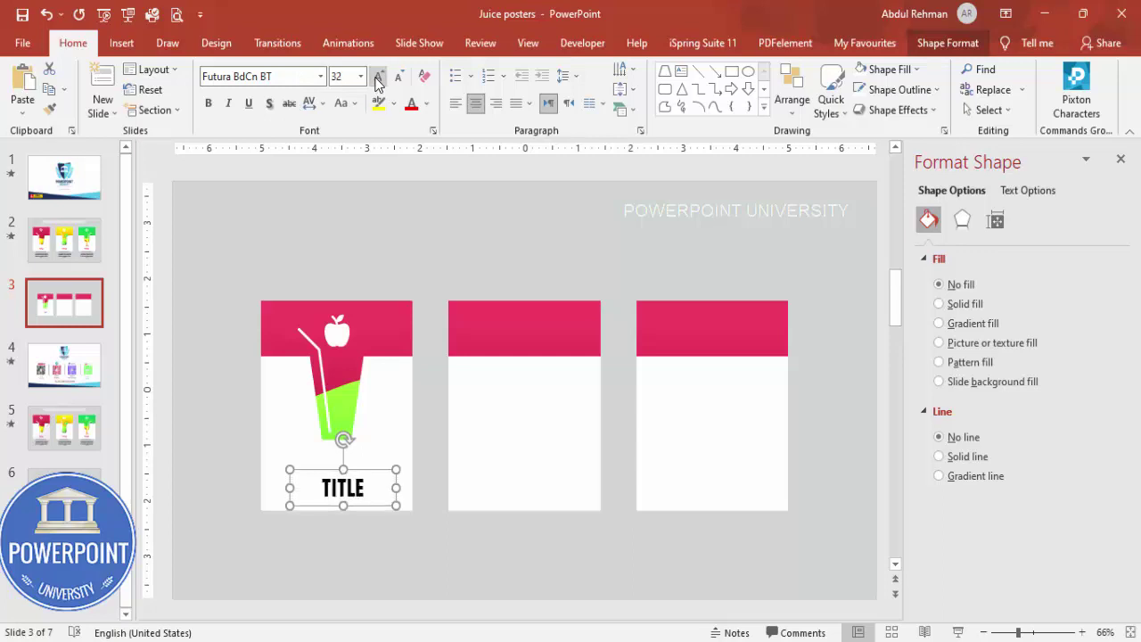
{"action": "left_click", "coordinate": [411, 103]}
{"action": "left_click_drag", "start_coordinate": [365, 471], "coordinate": [356, 463]}
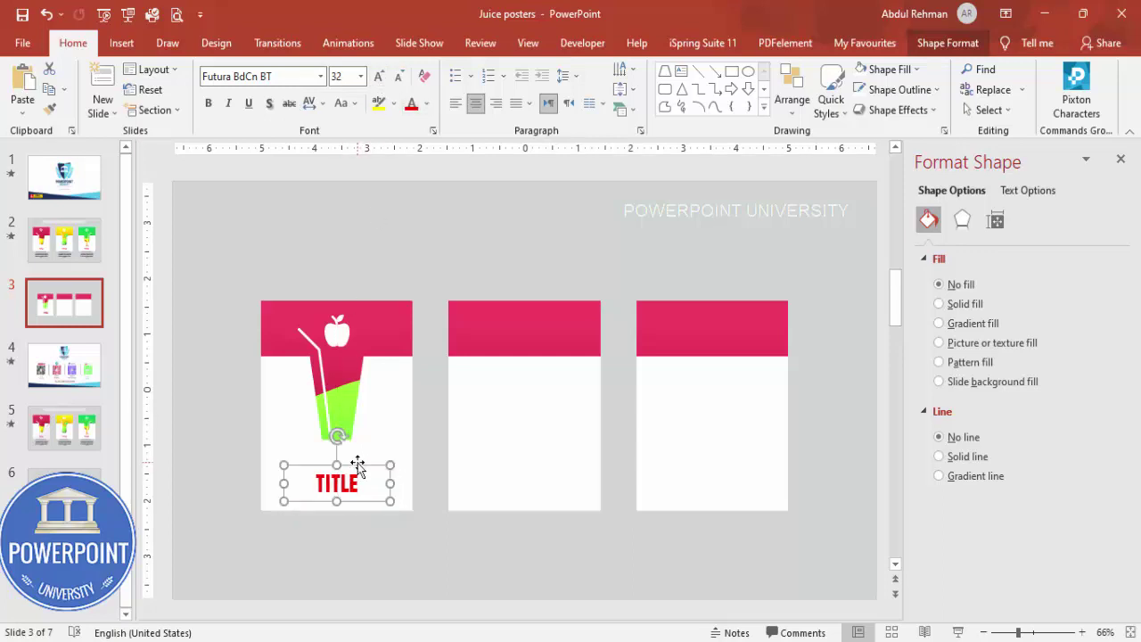
{"action": "left_click", "coordinate": [363, 544]}
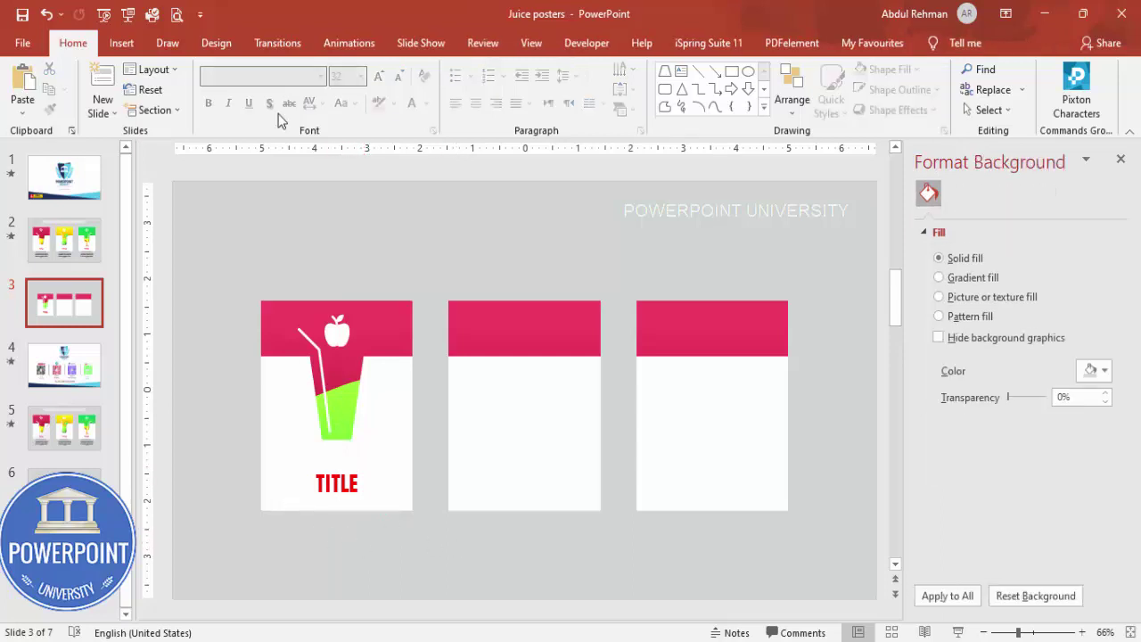
Step: Draw another empty text box beneath the first poster
{"action": "left_click", "coordinate": [121, 43]}
{"action": "left_click", "coordinate": [664, 89]}
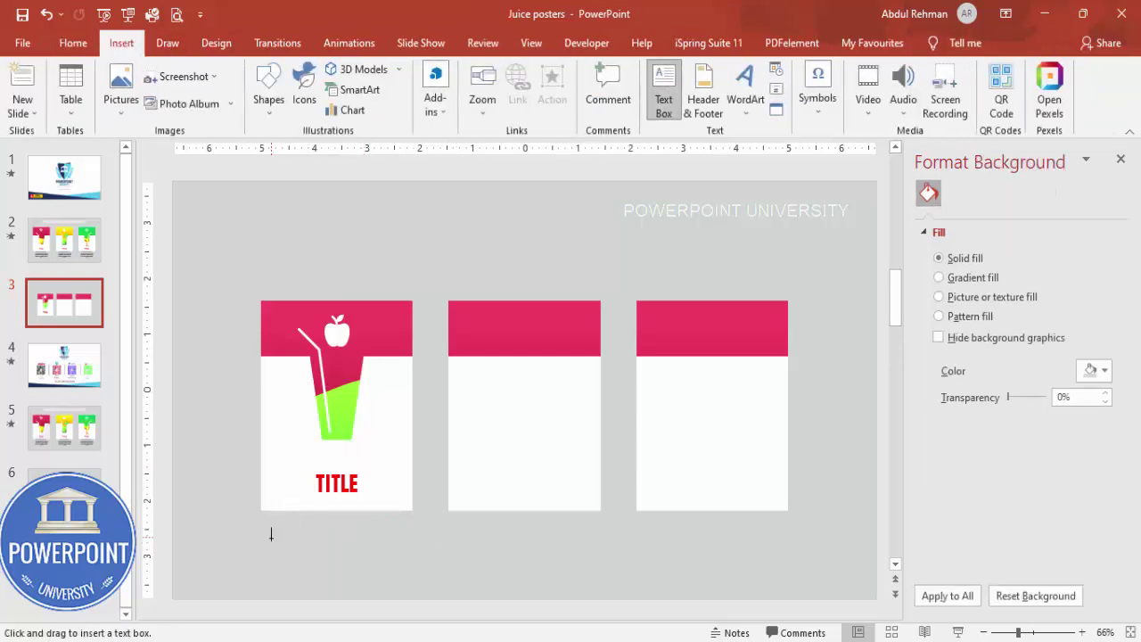
{"action": "left_click_drag", "start_coordinate": [267, 532], "coordinate": [415, 602]}
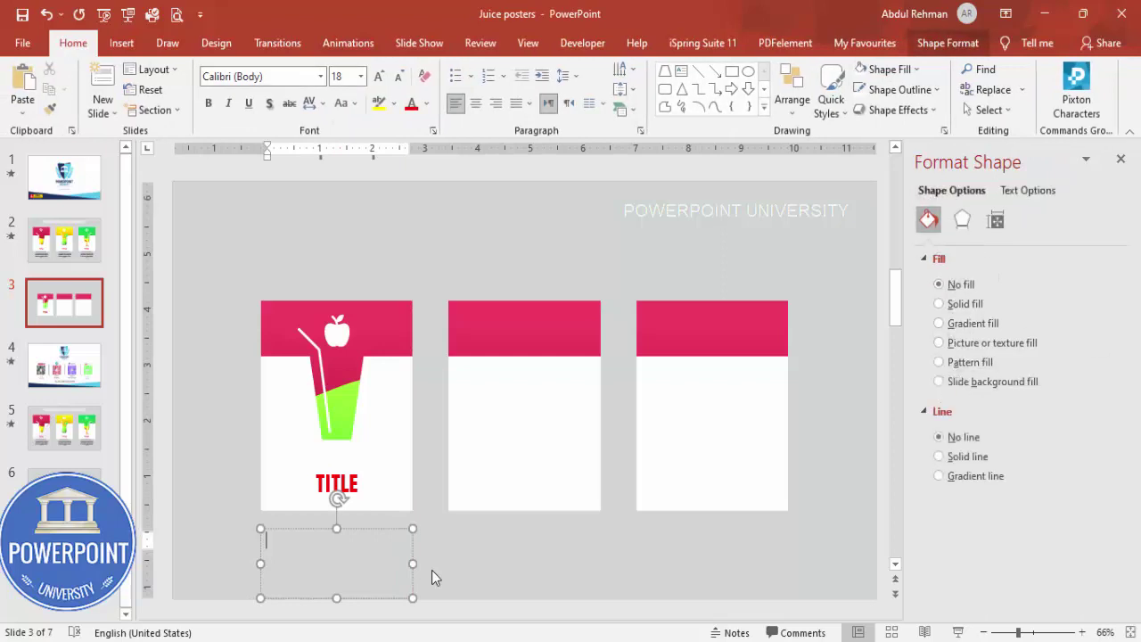
Step: Fill the text box with =lorem(1) placeholder text and delete the sentences from Fusce posuere on
{"action": "type", "text": "=lorem(1)"}
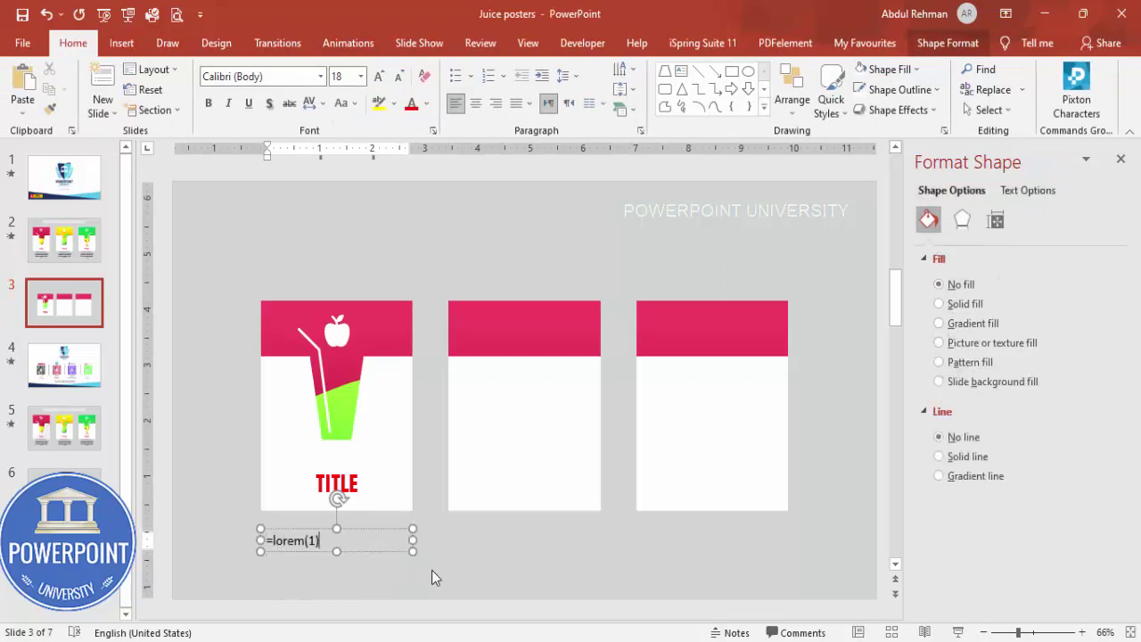
{"action": "key", "text": "Return"}
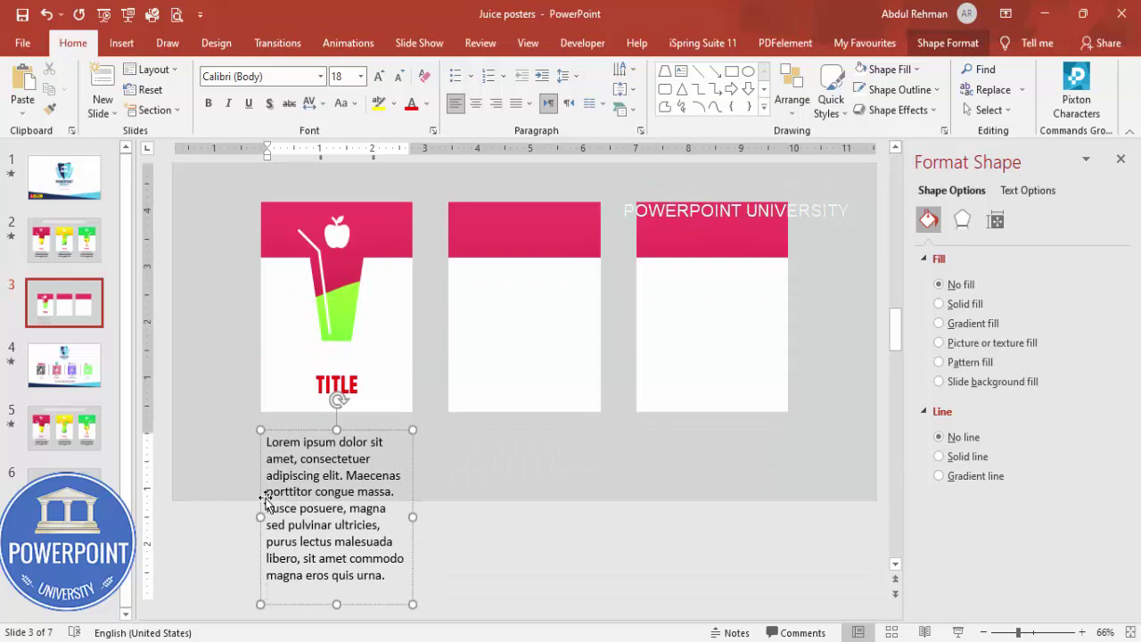
{"action": "left_click_drag", "start_coordinate": [265, 515], "coordinate": [357, 591]}
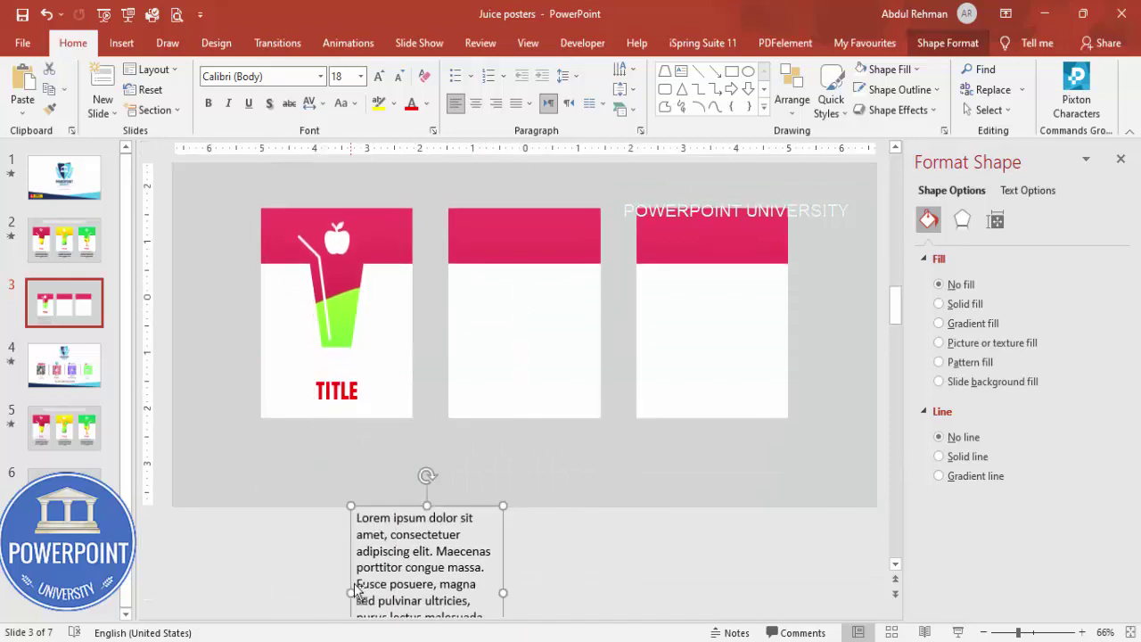
{"action": "key", "text": "Escape"}
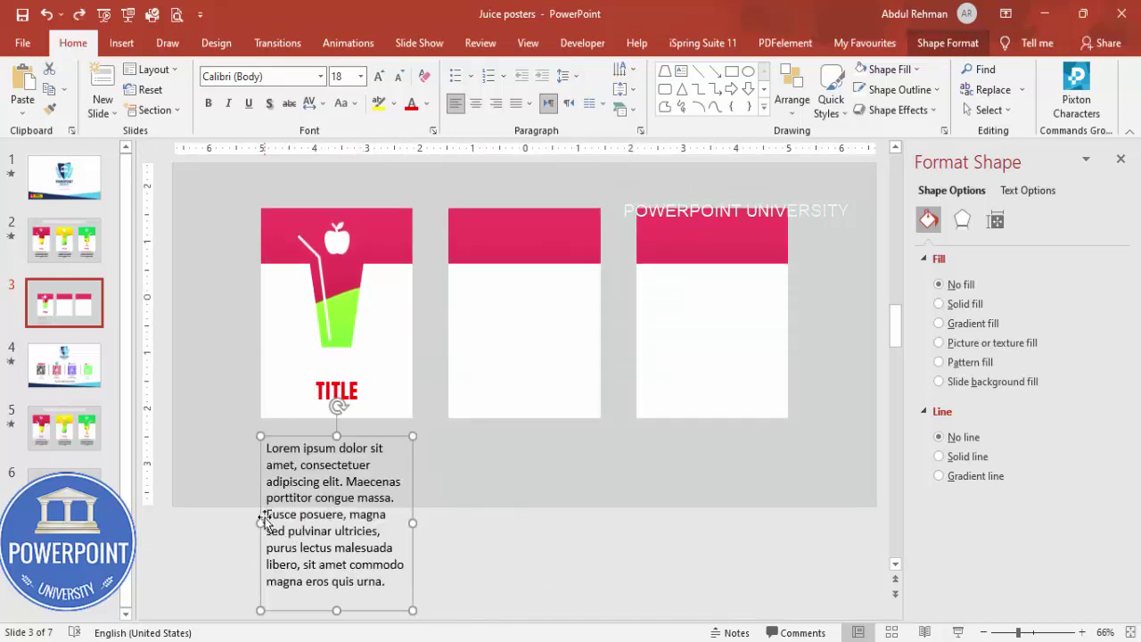
{"action": "left_click_drag", "start_coordinate": [267, 514], "coordinate": [496, 606]}
{"action": "key", "text": "Delete"}
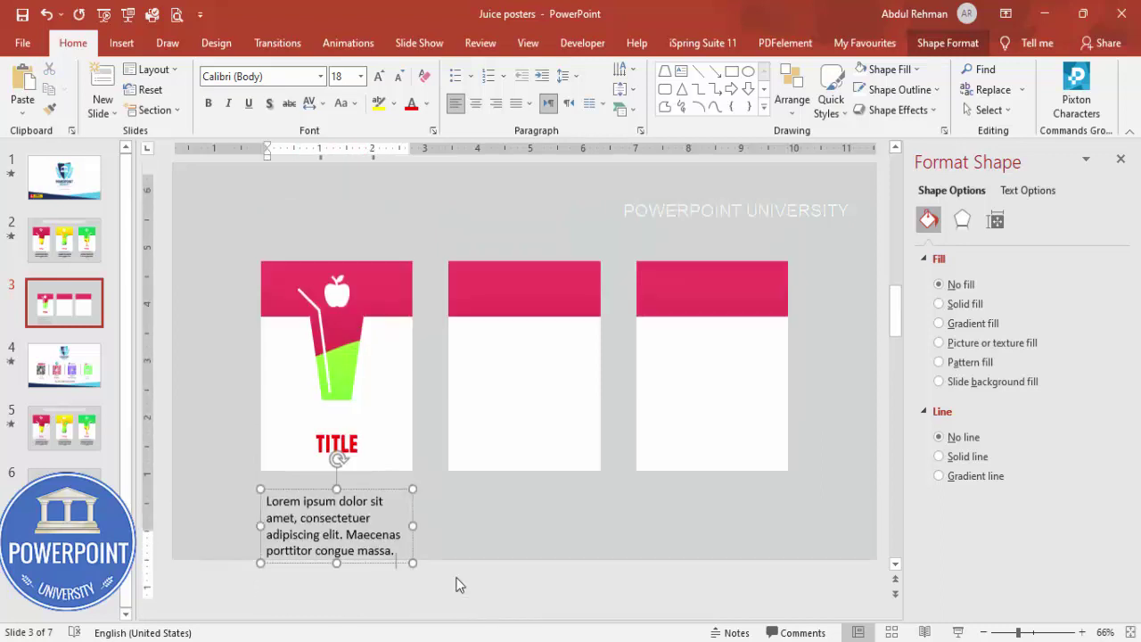
Step: Centre the paragraph at 14 pt and move it just under the first card
{"action": "left_click", "coordinate": [372, 530]}
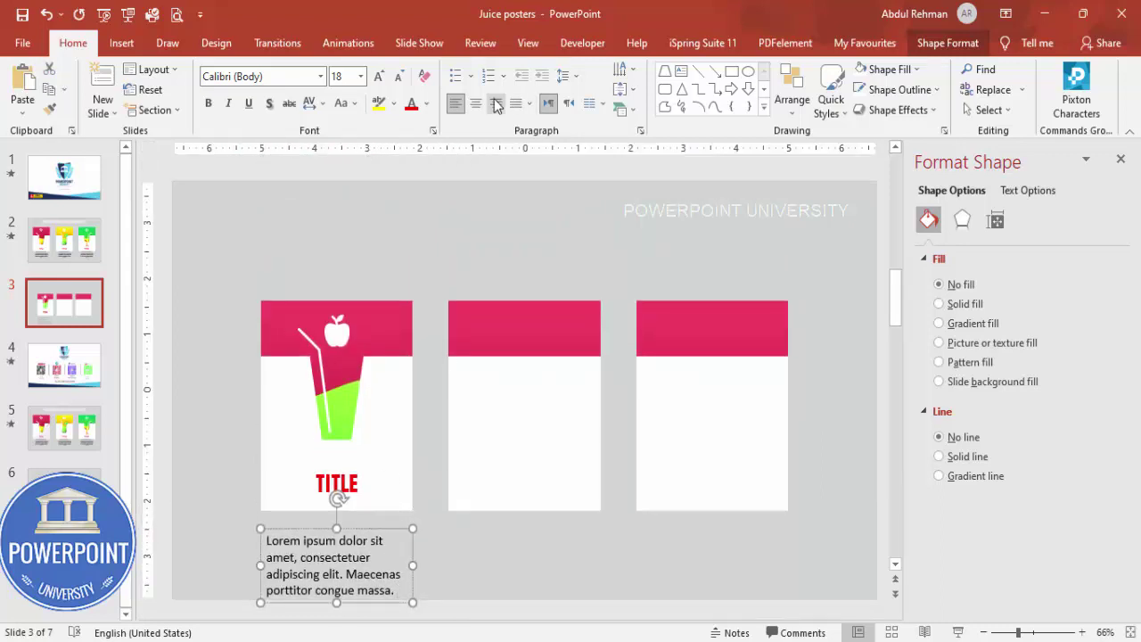
{"action": "left_click", "coordinate": [475, 103]}
{"action": "left_click", "coordinate": [399, 76]}
{"action": "left_click", "coordinate": [399, 76]}
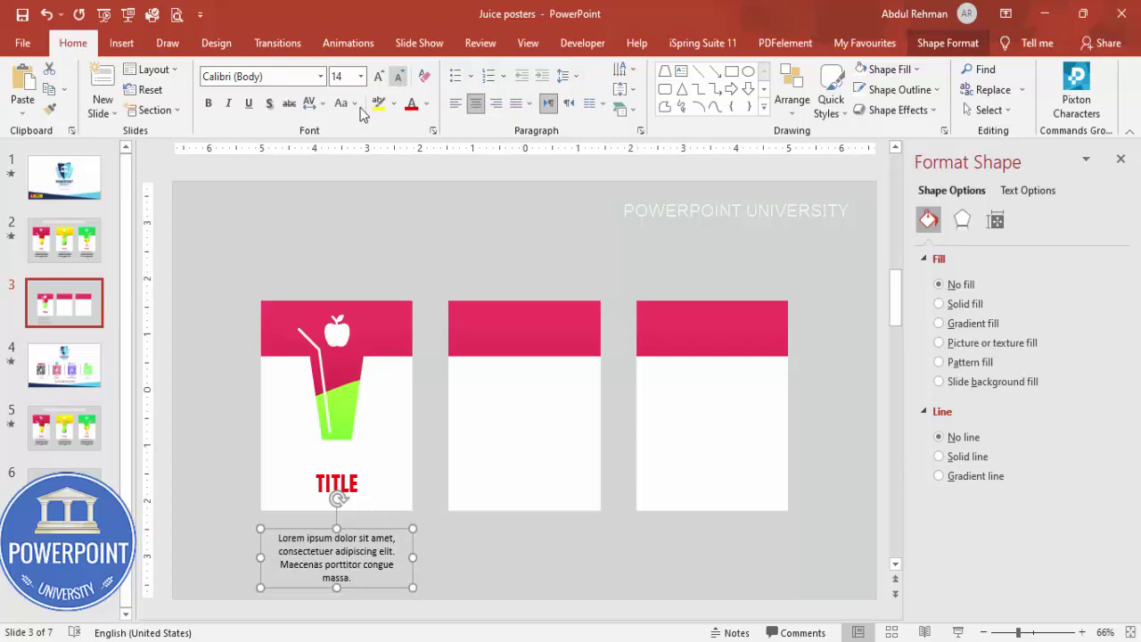
{"action": "left_click_drag", "start_coordinate": [371, 531], "coordinate": [370, 515]}
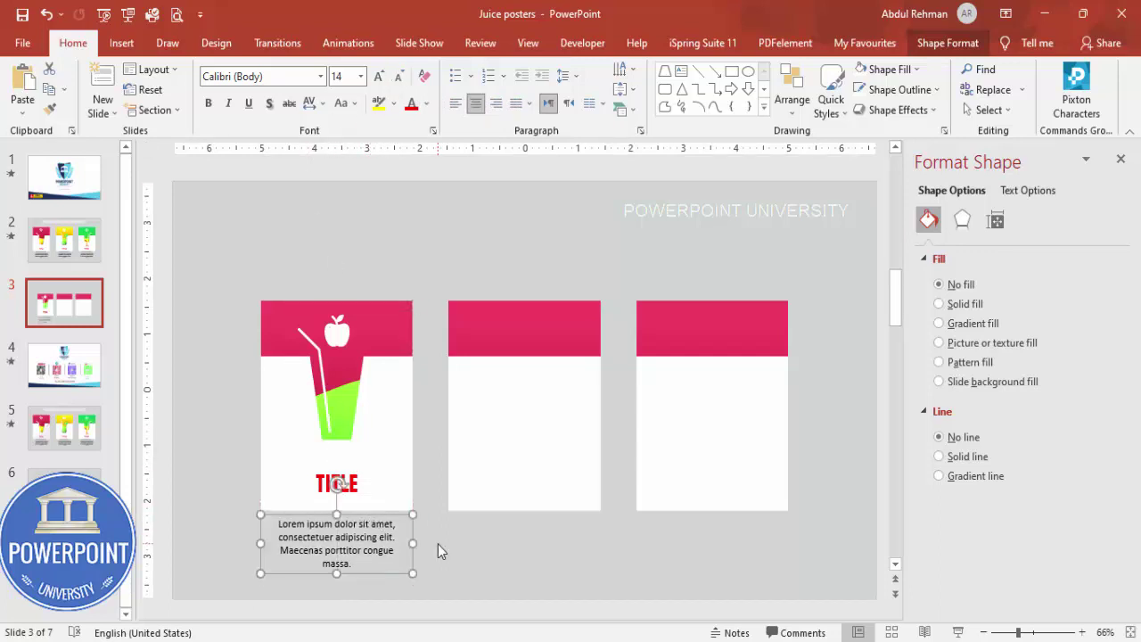
{"action": "left_click", "coordinate": [438, 544]}
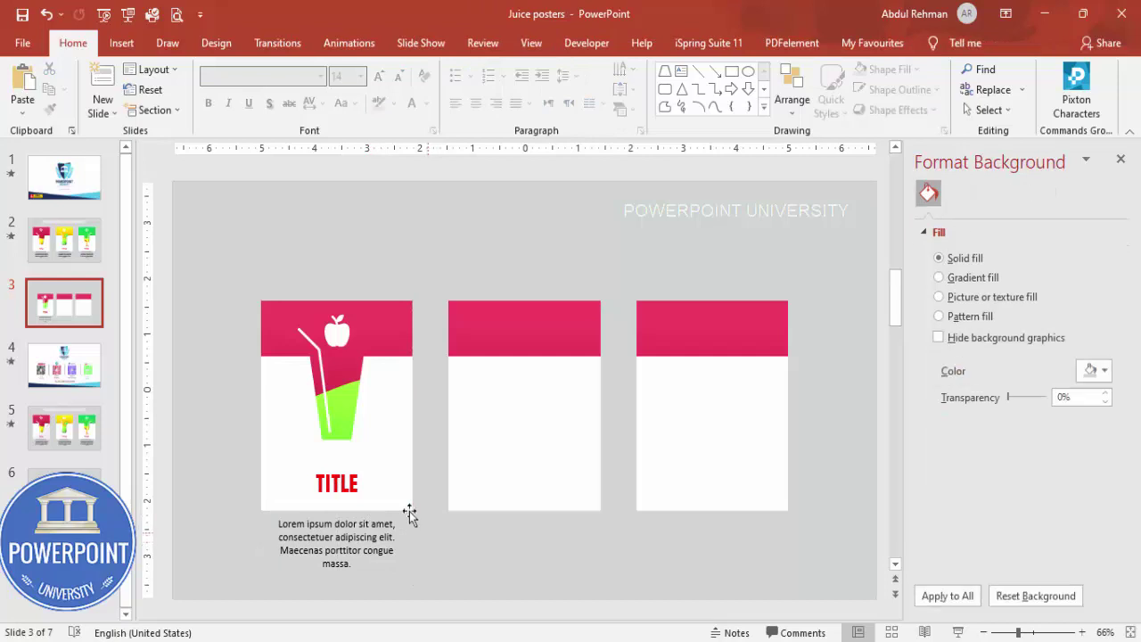
{"action": "left_click", "coordinate": [344, 403]}
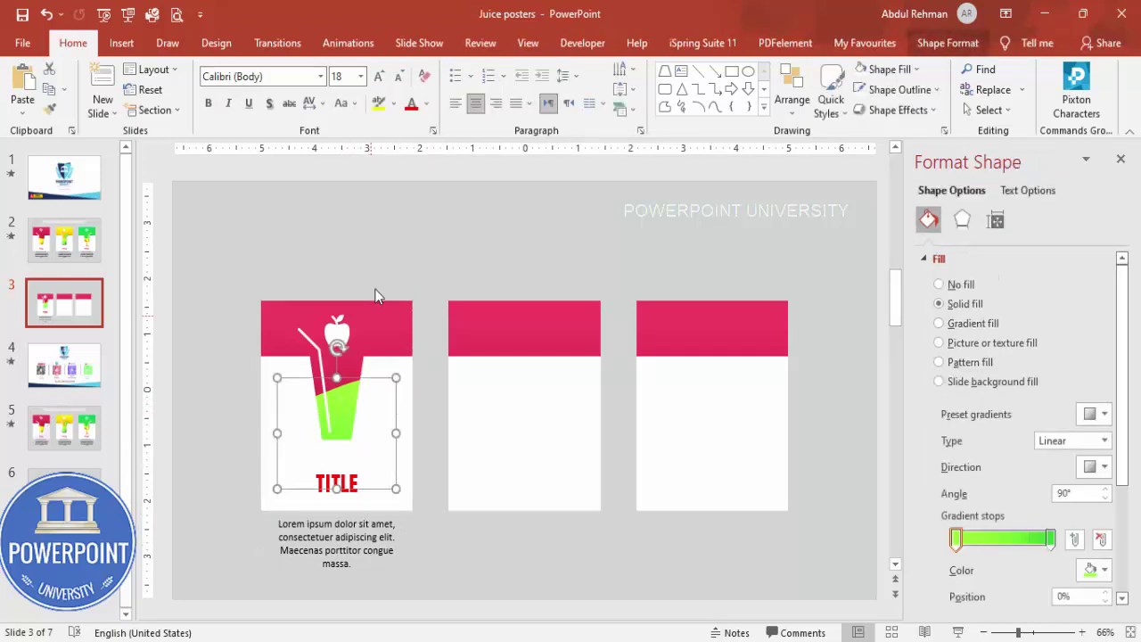
{"action": "left_click", "coordinate": [375, 293]}
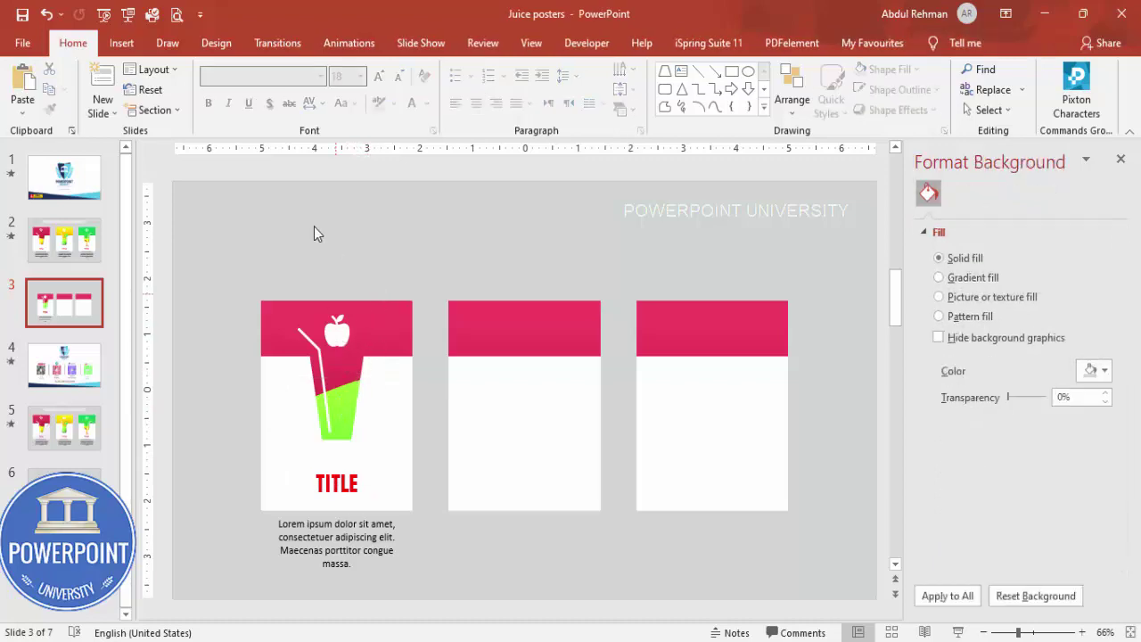
{"action": "left_click", "coordinate": [124, 45]}
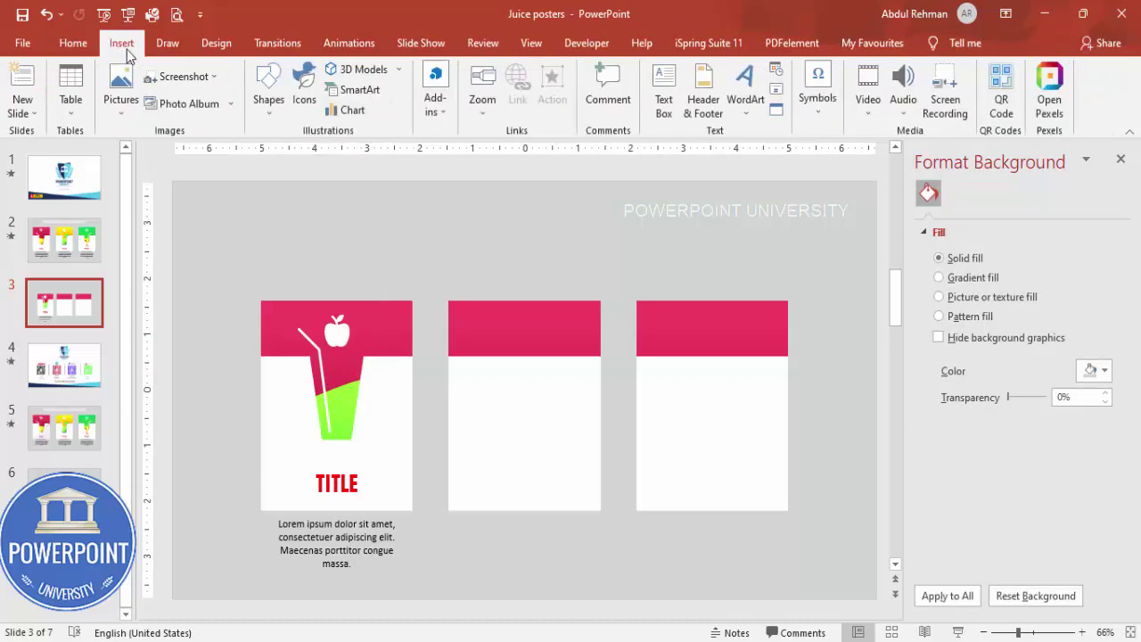
Step: Draw an oval under the first card with no outline, black fill and 46% transparency
{"action": "left_click", "coordinate": [260, 114]}
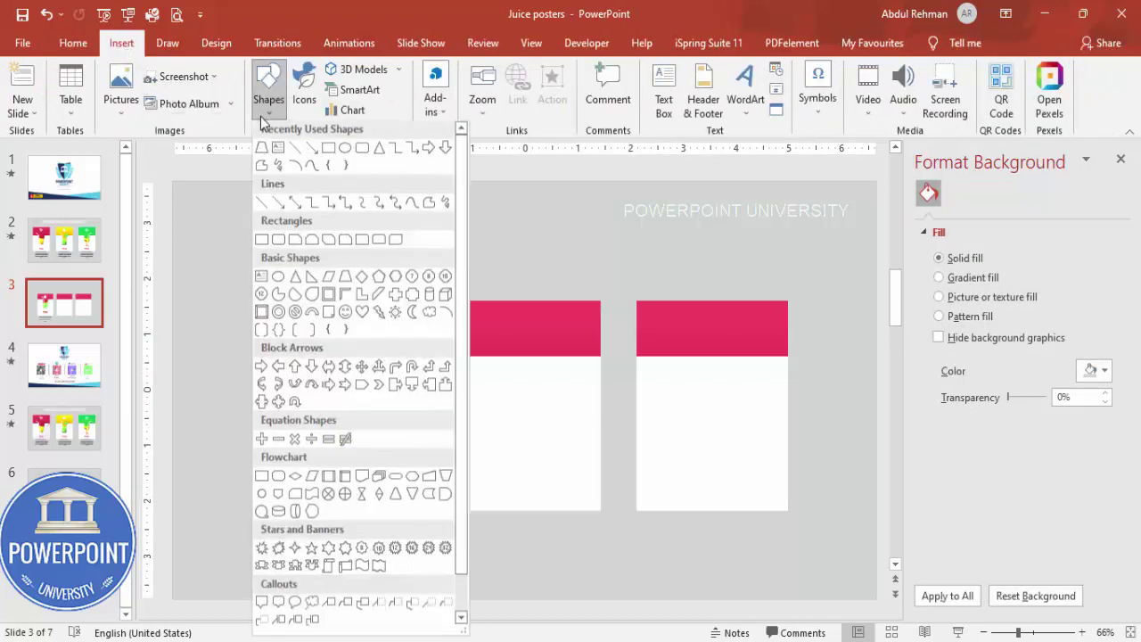
{"action": "left_click", "coordinate": [279, 279]}
{"action": "mouse_move", "coordinate": [281, 487]}
{"action": "left_mouse_down"}
{"action": "mouse_move", "coordinate": [369, 522]}
{"action": "mouse_move", "coordinate": [412, 519]}
{"action": "left_mouse_up"}
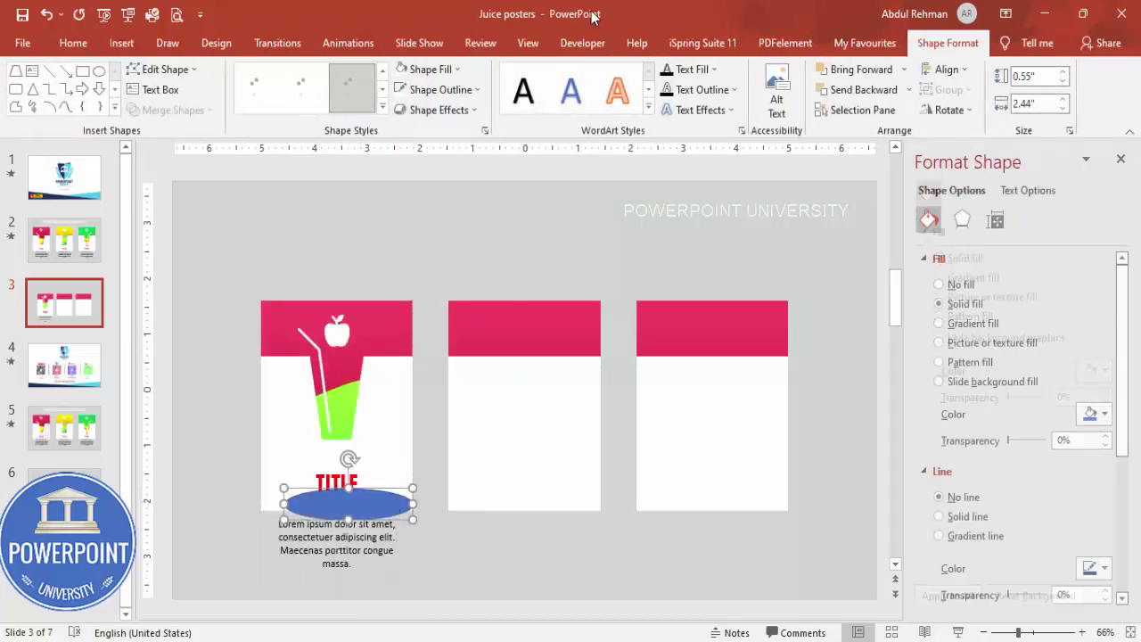
{"action": "left_click", "coordinate": [439, 89]}
{"action": "left_click", "coordinate": [452, 277]}
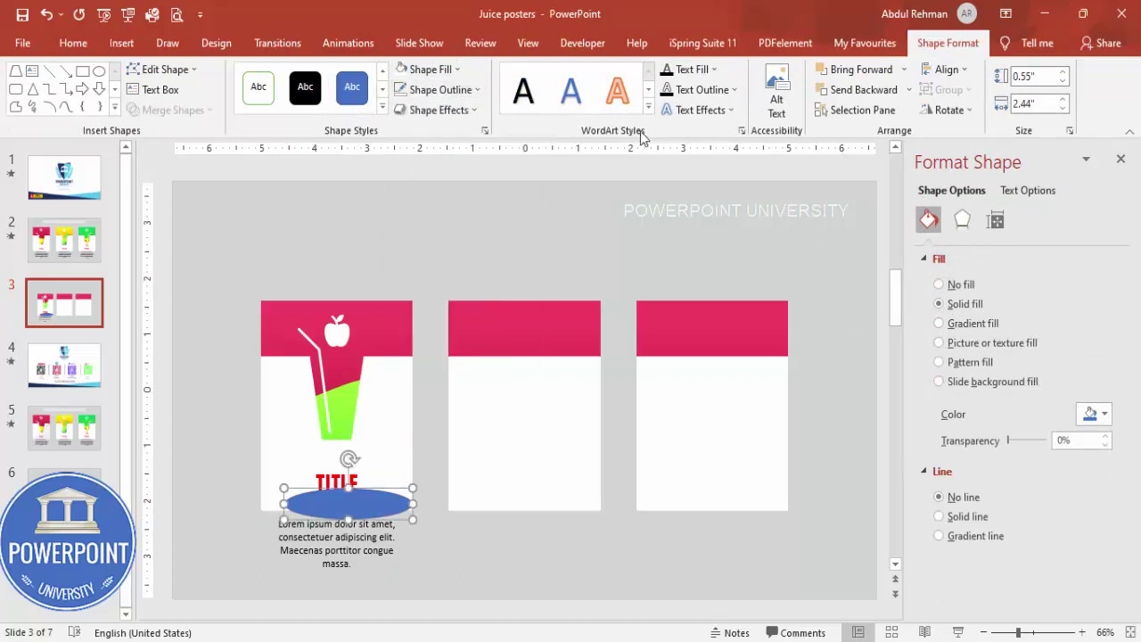
{"action": "left_click", "coordinate": [1097, 413]}
{"action": "left_click", "coordinate": [1017, 454]}
{"action": "left_click_drag", "start_coordinate": [1008, 440], "coordinate": [1024, 441]}
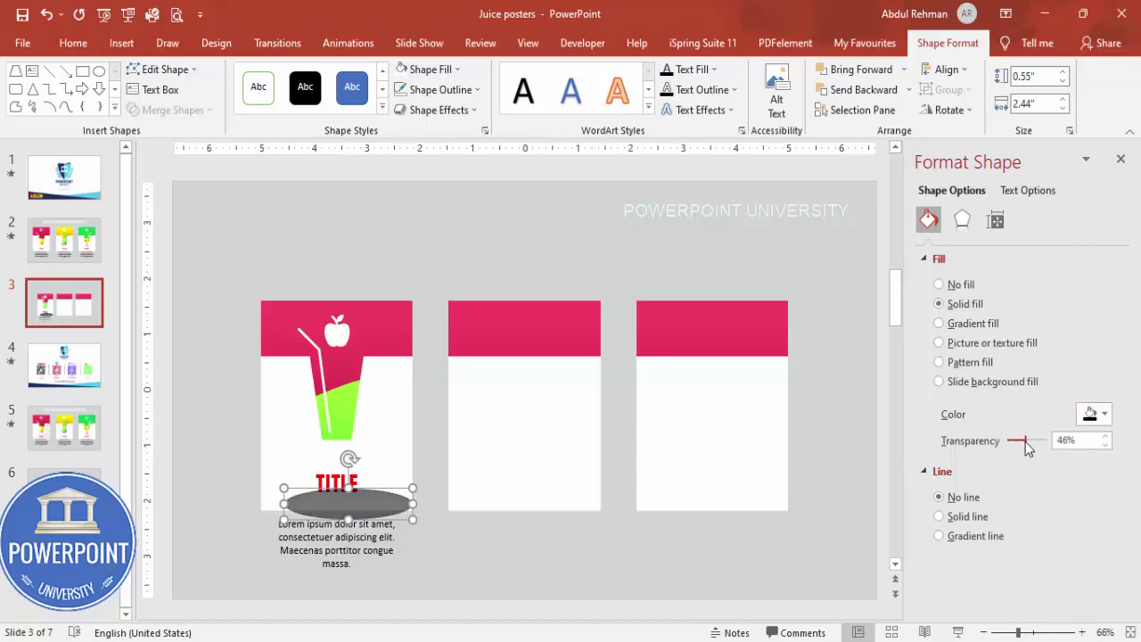
Step: Give the oval 8 pt soft edges
{"action": "left_click", "coordinate": [963, 220]}
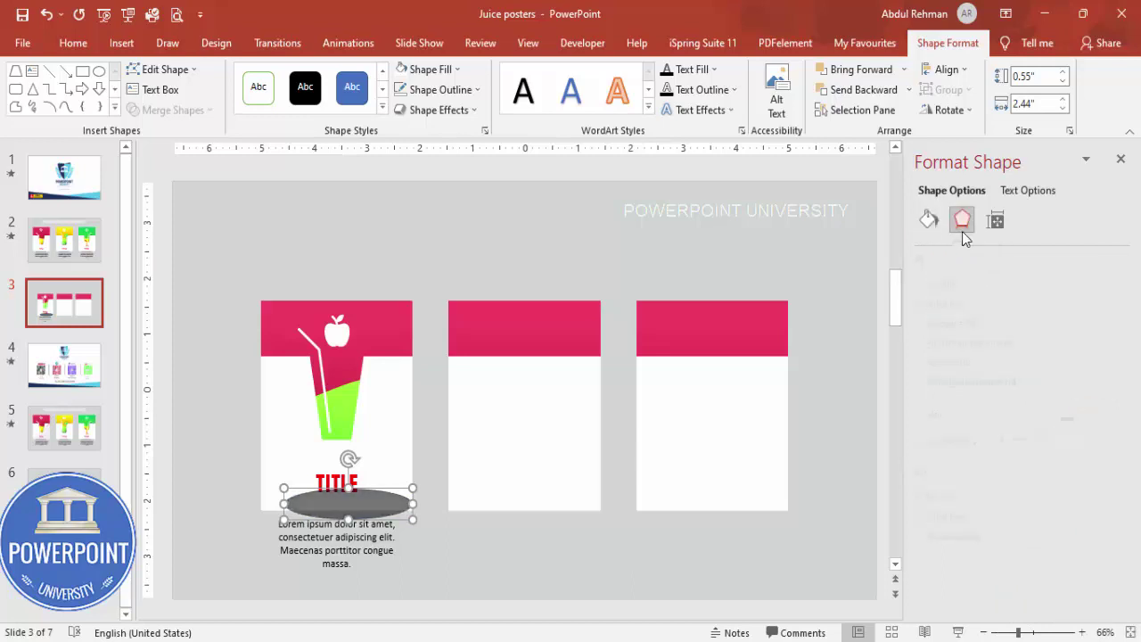
{"action": "left_click", "coordinate": [967, 328]}
{"action": "left_click", "coordinate": [1105, 374]}
{"action": "left_click", "coordinate": [1105, 374]}
{"action": "left_click", "coordinate": [1105, 374]}
{"action": "left_click", "coordinate": [1105, 374]}
{"action": "left_click", "coordinate": [1105, 374]}
{"action": "left_click", "coordinate": [1105, 373]}
{"action": "left_click", "coordinate": [1105, 373]}
{"action": "left_click", "coordinate": [1105, 374]}
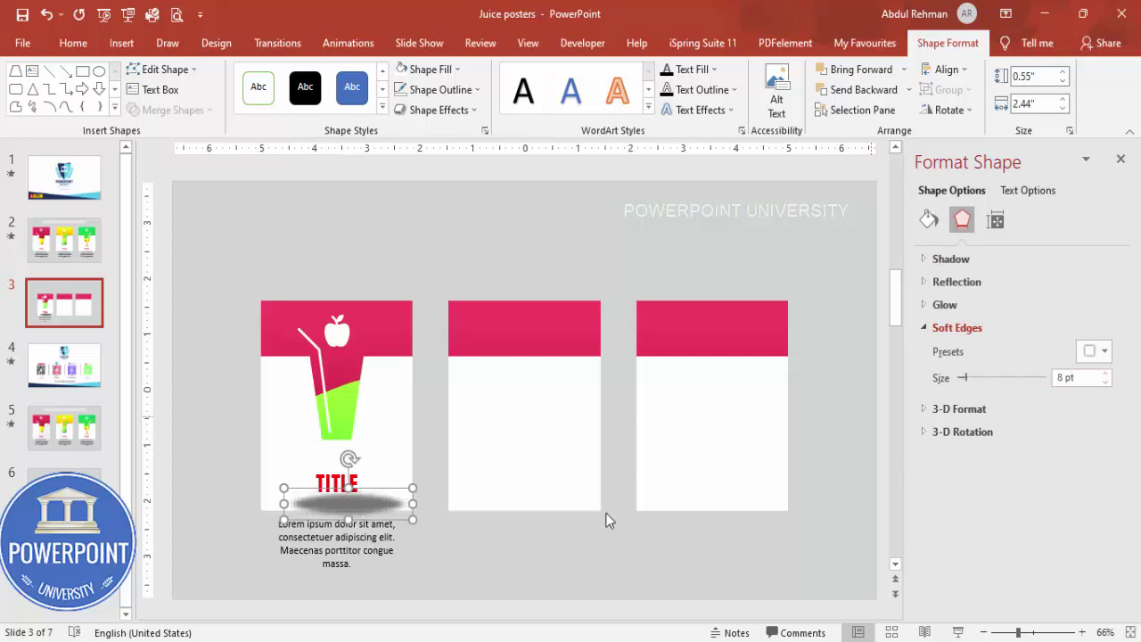
Step: Move the blurred oval to the card's bottom edge and send it to the back
{"action": "left_click_drag", "start_coordinate": [352, 505], "coordinate": [349, 508]}
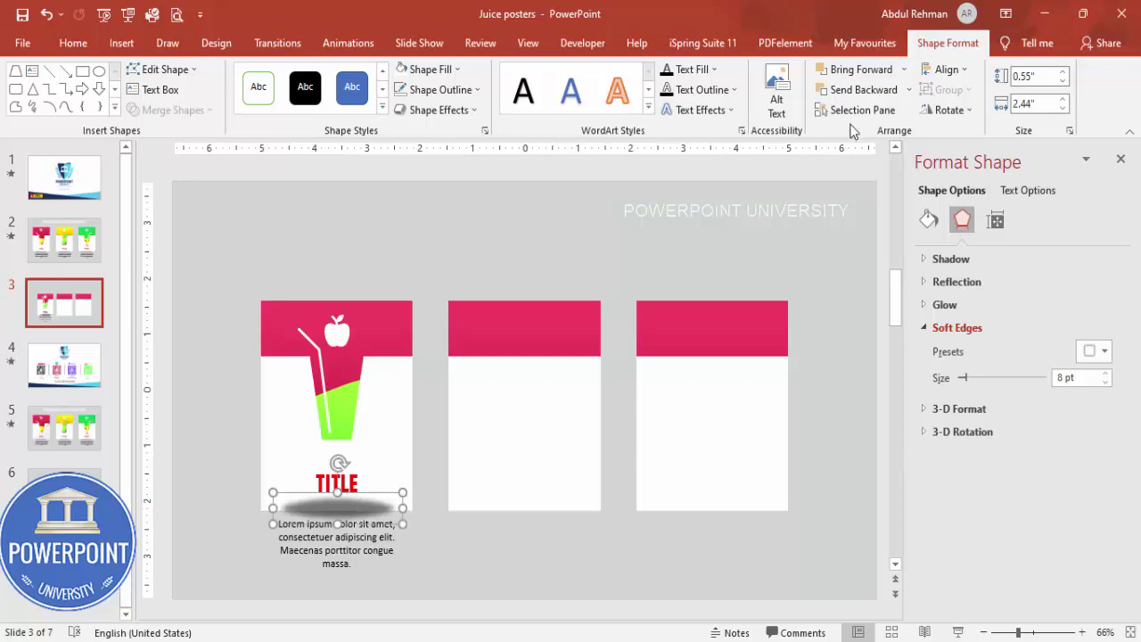
{"action": "left_click", "coordinate": [908, 89]}
{"action": "left_click", "coordinate": [869, 133]}
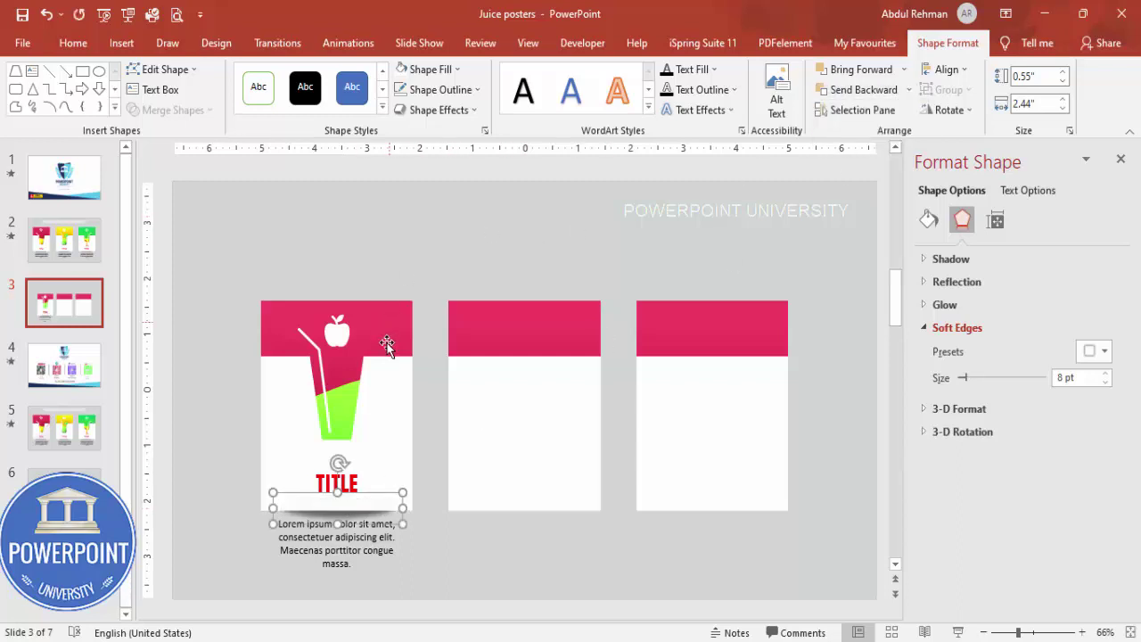
{"action": "left_click", "coordinate": [491, 588]}
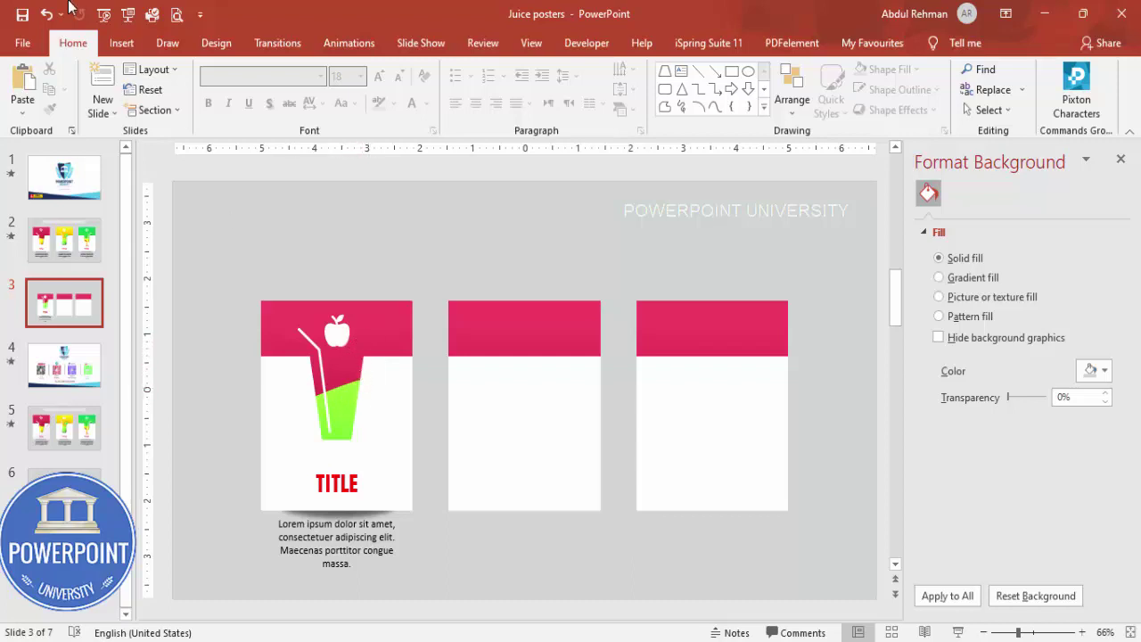
Step: Draw a rectangle over the juice glass with no outline, black fill and 50% transparency
{"action": "left_click", "coordinate": [121, 43]}
{"action": "left_click", "coordinate": [268, 100]}
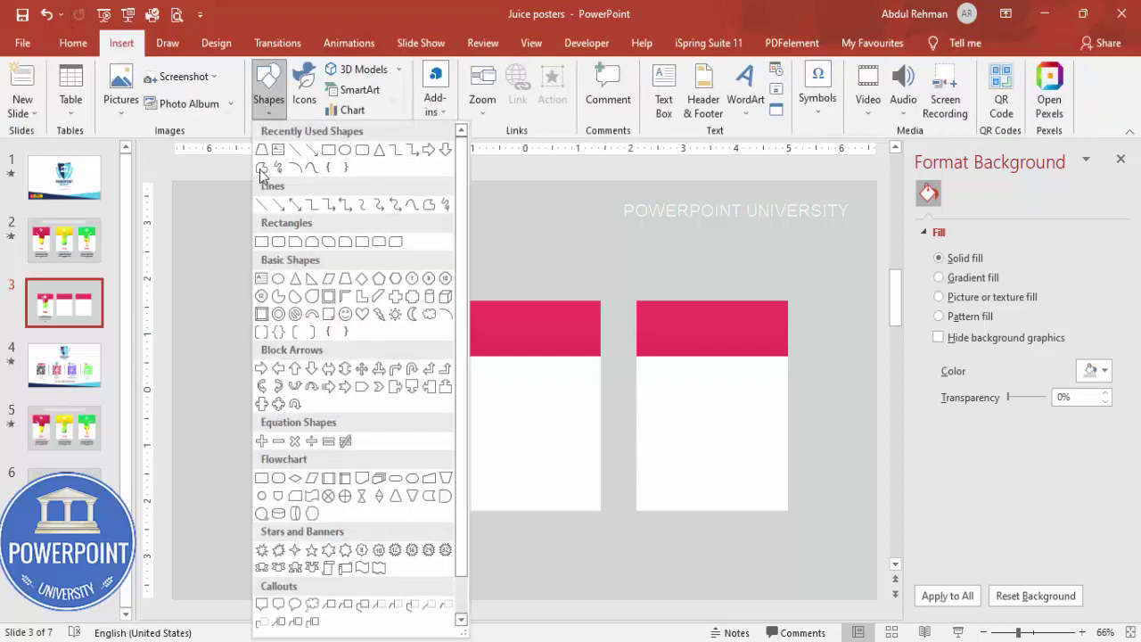
{"action": "left_click", "coordinate": [259, 240]}
{"action": "left_click_drag", "start_coordinate": [298, 343], "coordinate": [390, 483]}
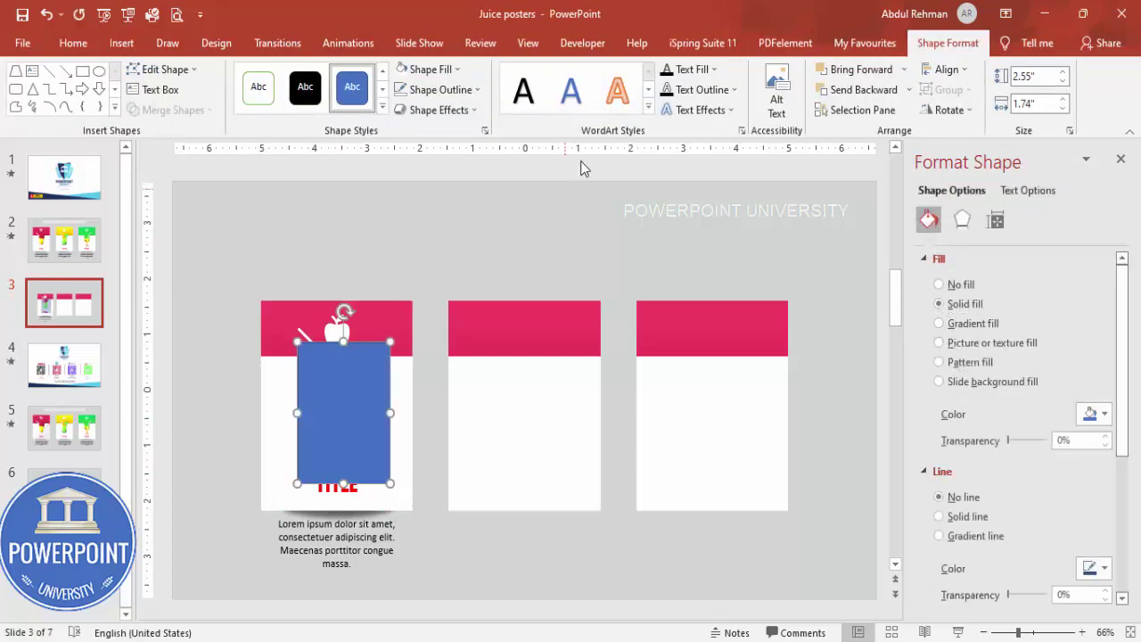
{"action": "left_click", "coordinate": [441, 89]}
{"action": "left_click", "coordinate": [439, 277]}
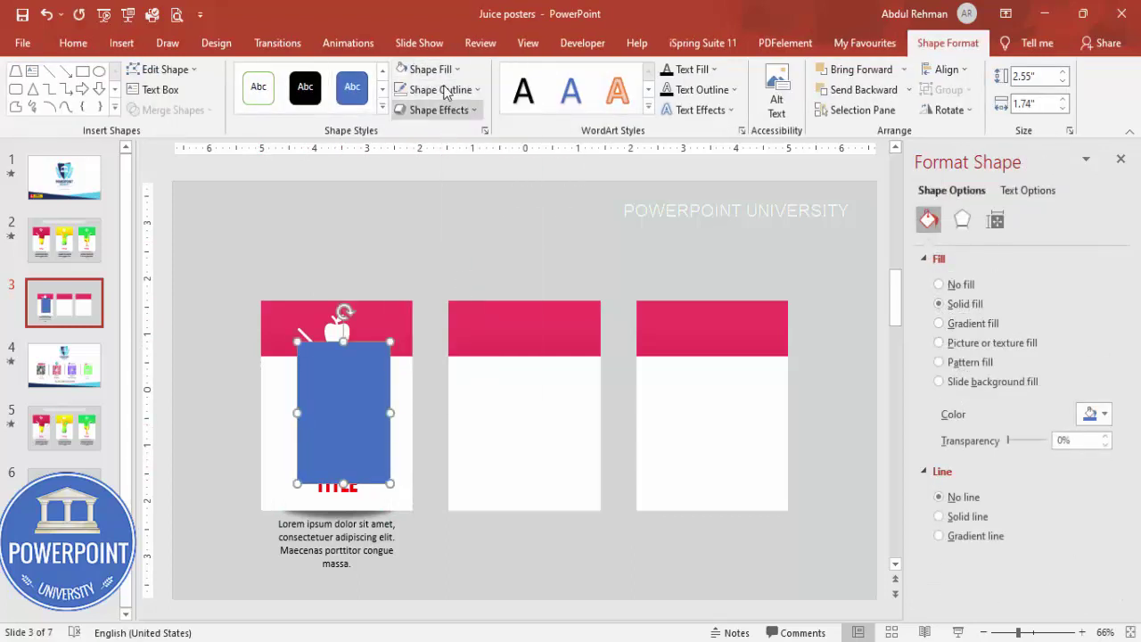
{"action": "left_click", "coordinate": [430, 70]}
{"action": "left_click", "coordinate": [414, 109]}
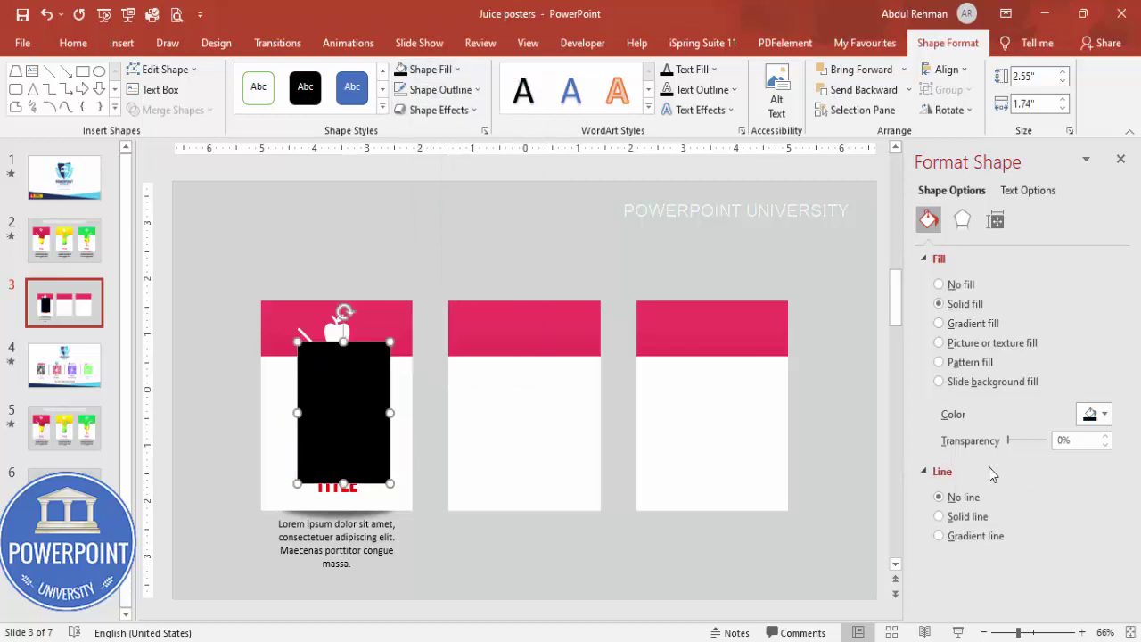
{"action": "left_click_drag", "start_coordinate": [1012, 450], "coordinate": [1028, 450]}
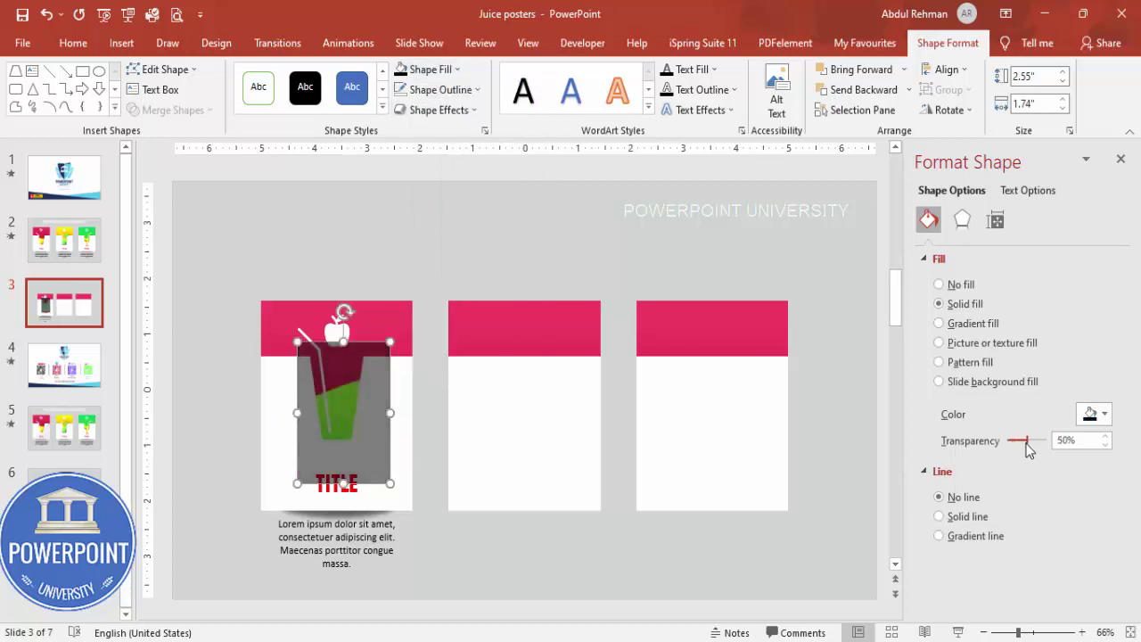
Step: Raise the rectangle's soft edges to 19 pt
{"action": "left_click", "coordinate": [962, 220]}
{"action": "left_click", "coordinate": [1106, 374]}
{"action": "left_click", "coordinate": [1106, 374]}
{"action": "left_click", "coordinate": [1106, 374]}
{"action": "left_click", "coordinate": [1106, 374]}
{"action": "left_click", "coordinate": [1106, 374]}
{"action": "left_click", "coordinate": [1106, 375]}
{"action": "left_click", "coordinate": [1106, 374]}
{"action": "left_click", "coordinate": [1106, 374]}
{"action": "left_click", "coordinate": [1106, 375]}
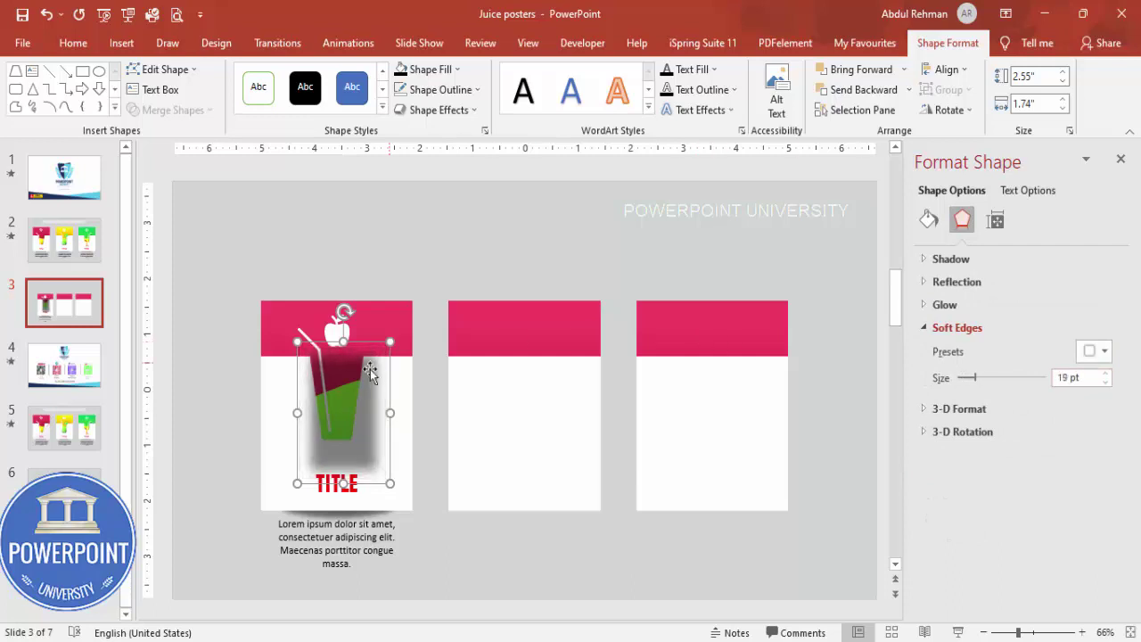
Step: Tilt the soft rectangle, position it beside the glass, and send it behind the glass
{"action": "left_click_drag", "start_coordinate": [345, 307], "coordinate": [365, 308]}
{"action": "left_click_drag", "start_coordinate": [343, 361], "coordinate": [371, 378]}
{"action": "left_click_drag", "start_coordinate": [392, 309], "coordinate": [396, 310]}
{"action": "left_click_drag", "start_coordinate": [387, 402], "coordinate": [389, 397]}
{"action": "left_click", "coordinate": [845, 92]}
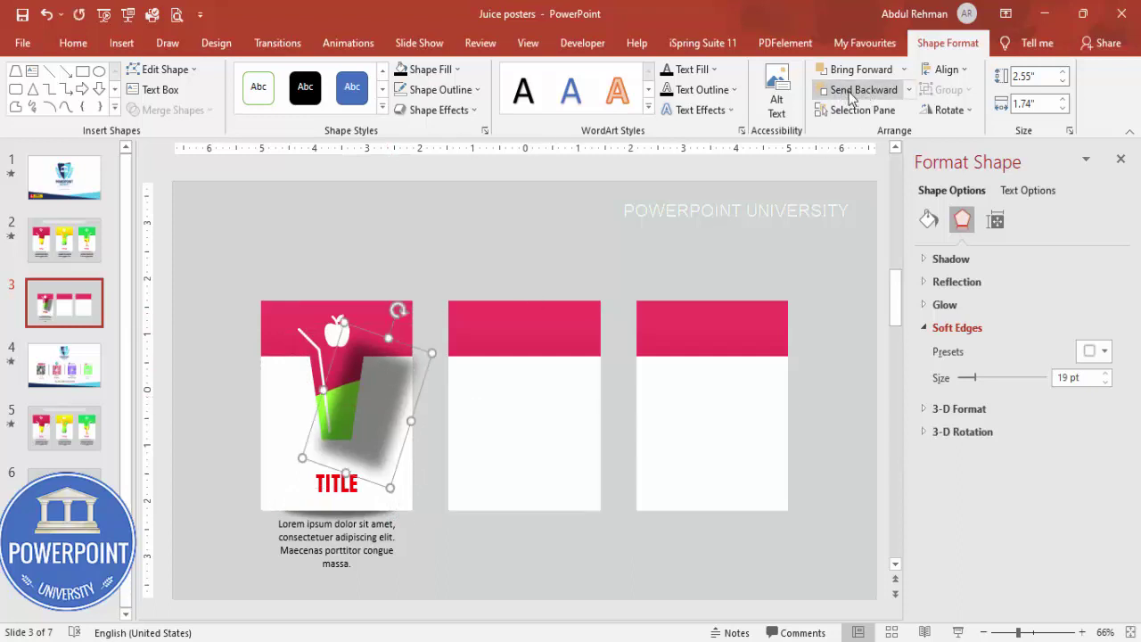
{"action": "left_click", "coordinate": [849, 91]}
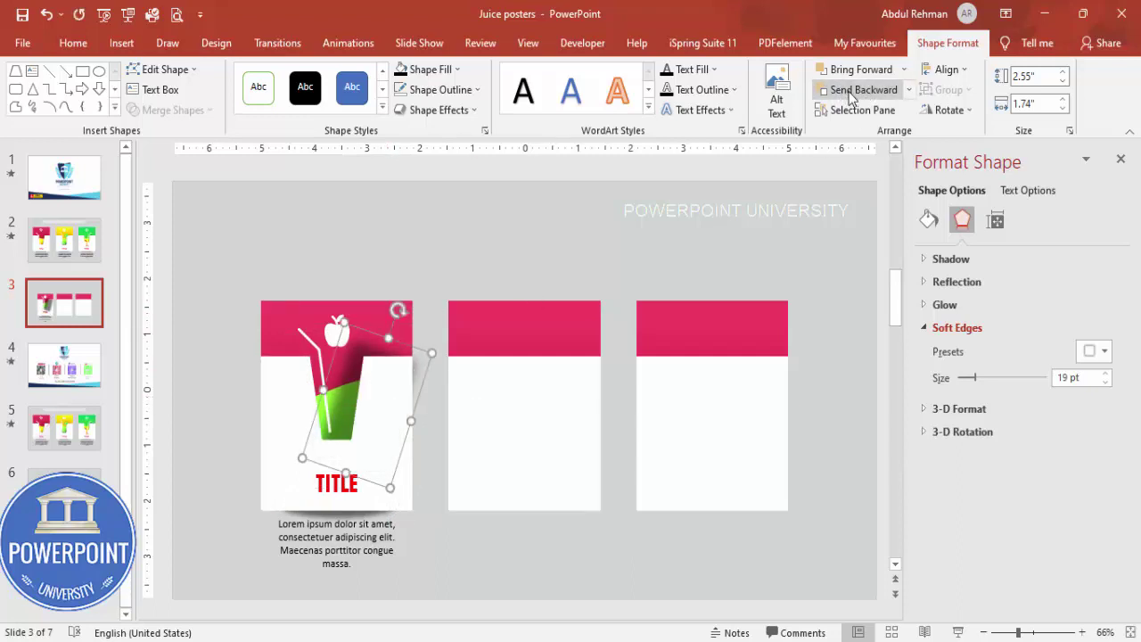
{"action": "left_click", "coordinate": [849, 92]}
{"action": "key", "text": "Down"}
{"action": "key", "text": "Down"}
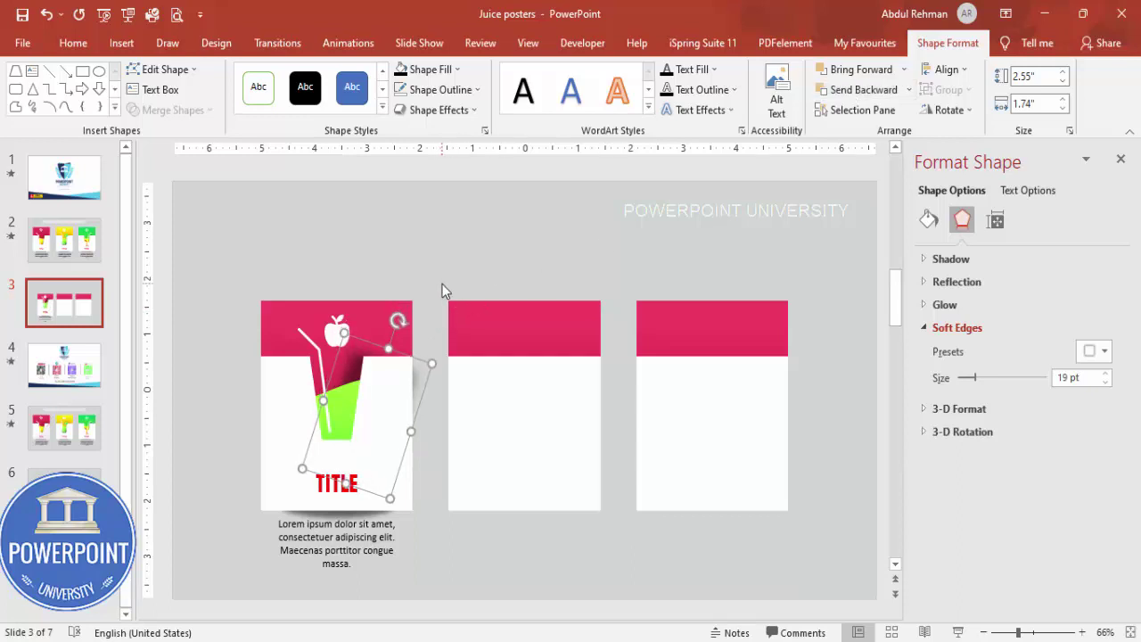
Step: Slim the angled shadow shape to a height of 1.52 inches
{"action": "left_click", "coordinate": [373, 331]}
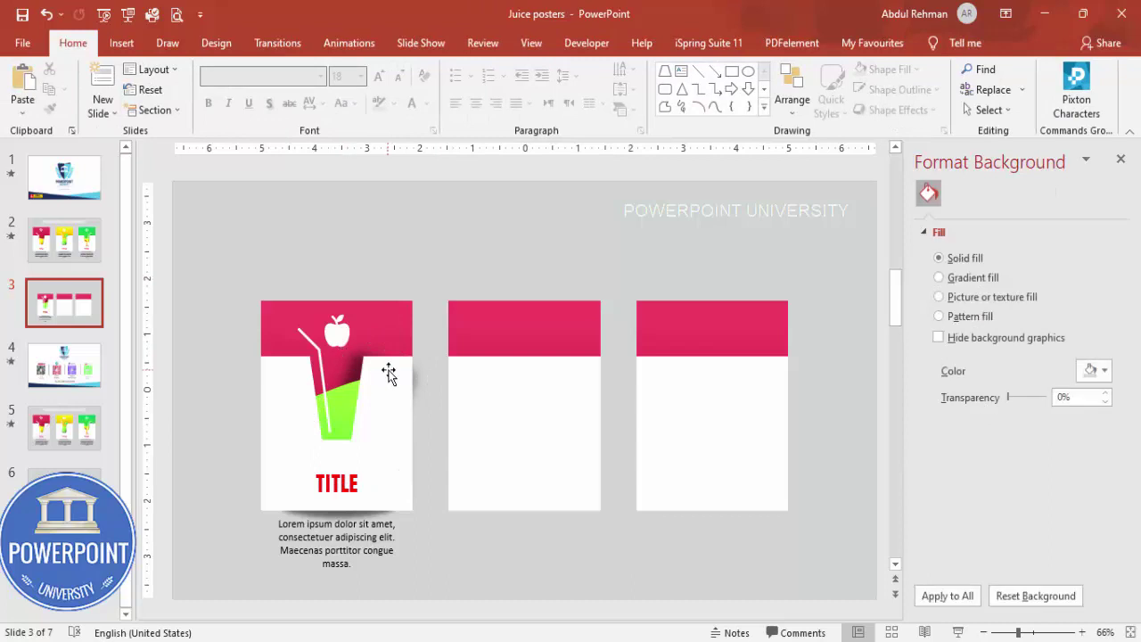
{"action": "left_click", "coordinate": [413, 390]}
{"action": "left_click_drag", "start_coordinate": [409, 430], "coordinate": [402, 424]}
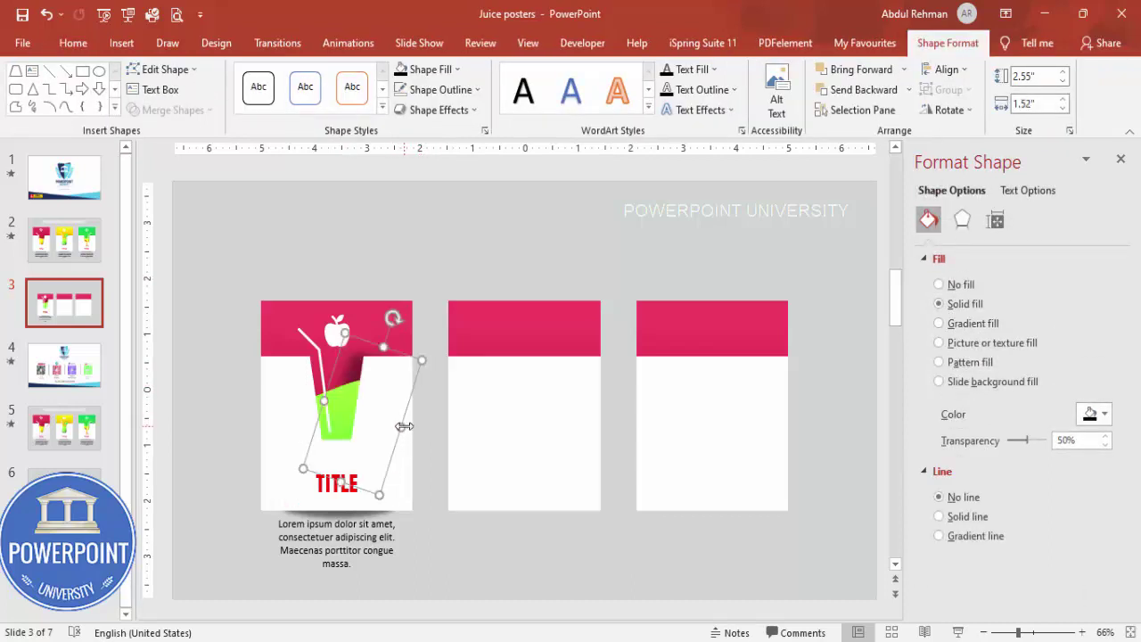
{"action": "left_click", "coordinate": [479, 278]}
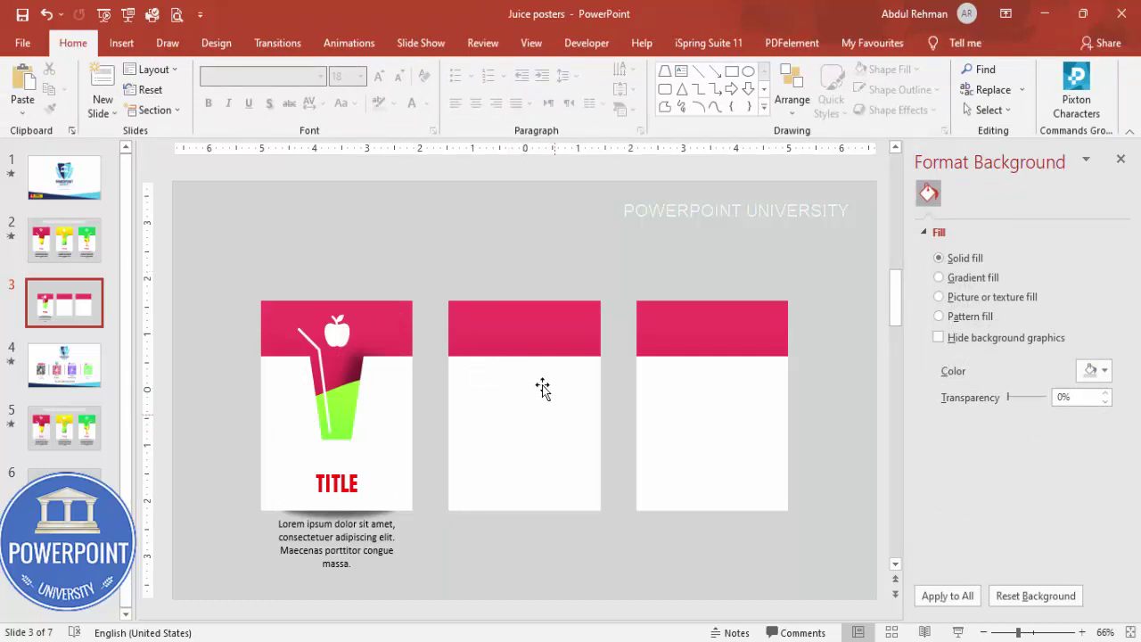
Step: Draw a rounded rectangle centred on the middle card
{"action": "left_click", "coordinate": [121, 43]}
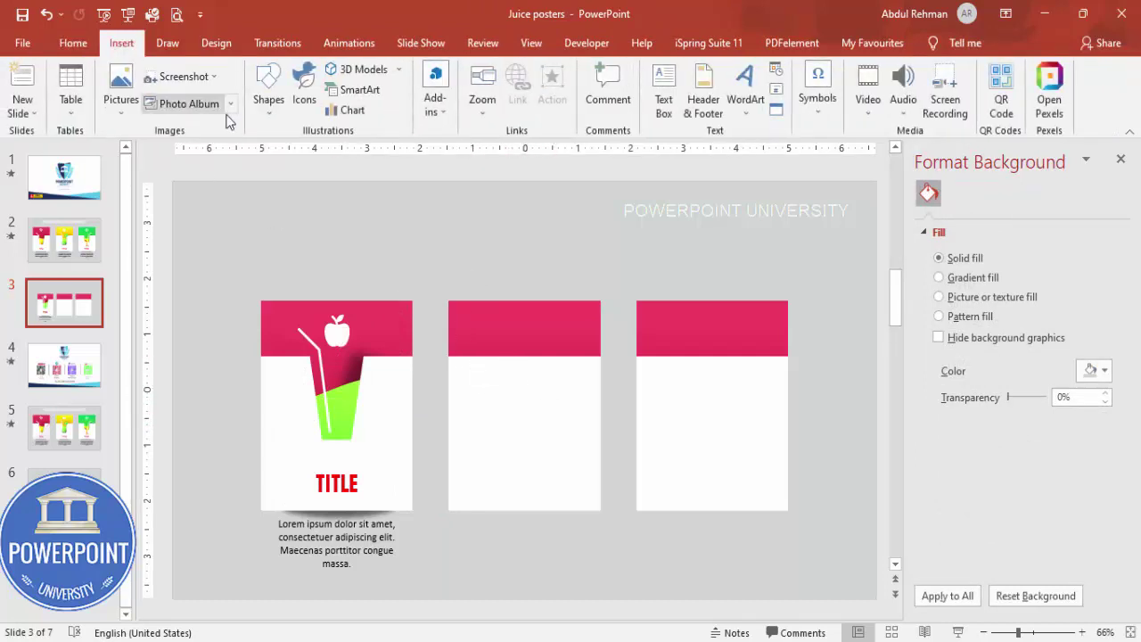
{"action": "left_click", "coordinate": [270, 109]}
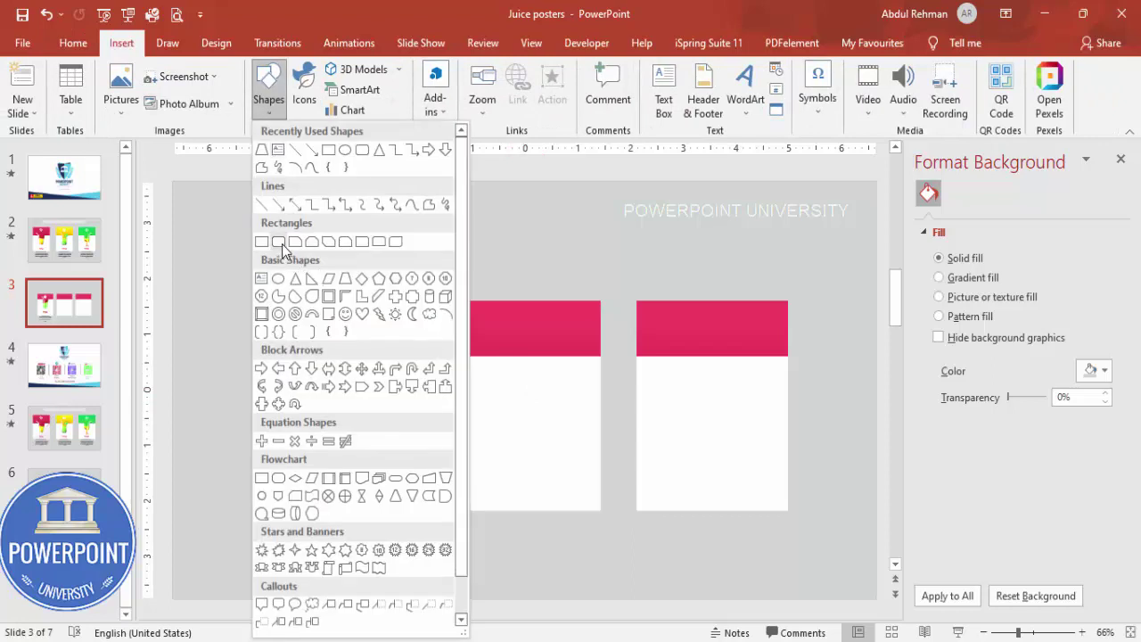
{"action": "left_click", "coordinate": [281, 243]}
{"action": "left_click_drag", "start_coordinate": [508, 335], "coordinate": [558, 439]}
{"action": "left_click_drag", "start_coordinate": [535, 402], "coordinate": [527, 407]}
Step: Subtract the rounded rectangle from the middle card's white panel with Merge Shapes
{"action": "left_click", "coordinate": [456, 378]}
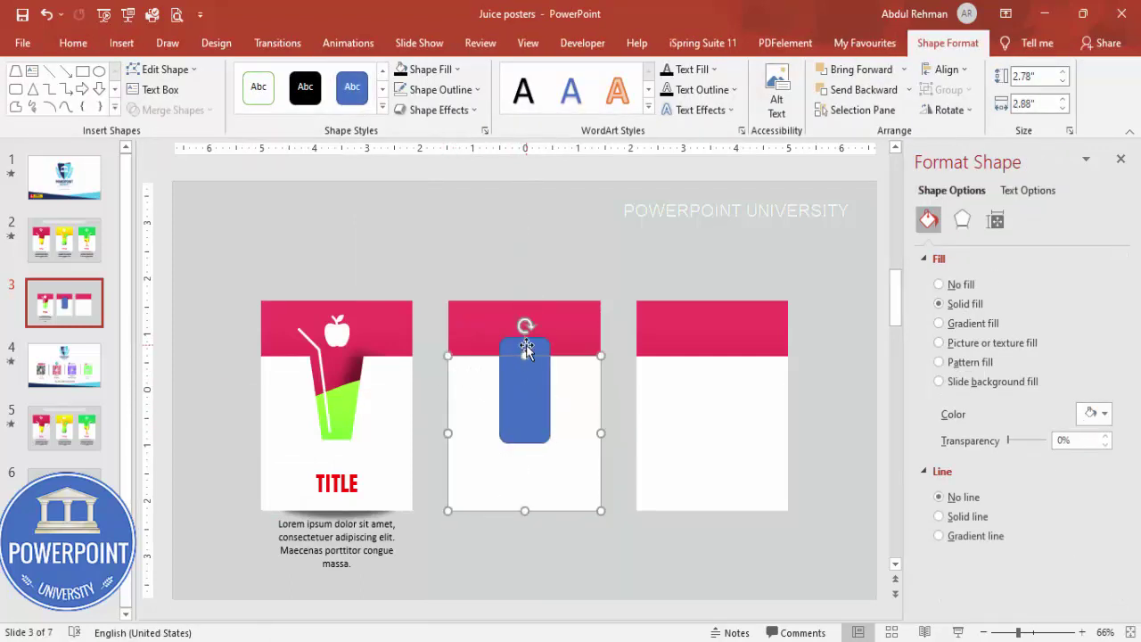
{"action": "left_click", "coordinate": [544, 346], "text": "shift"}
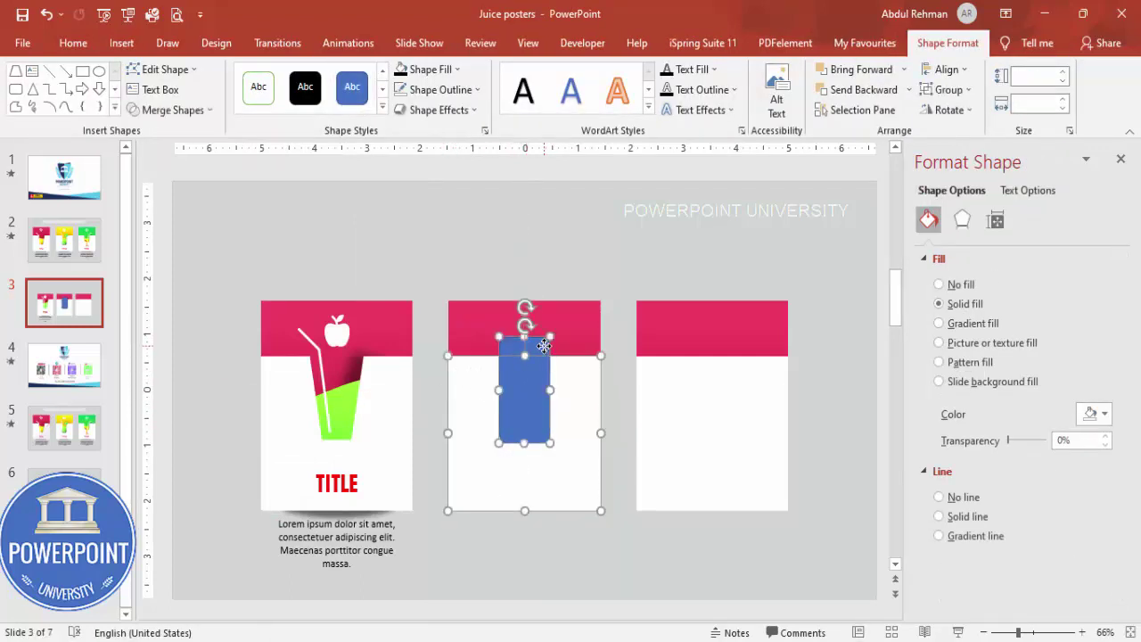
{"action": "left_click", "coordinate": [207, 110]}
{"action": "left_click", "coordinate": [178, 219]}
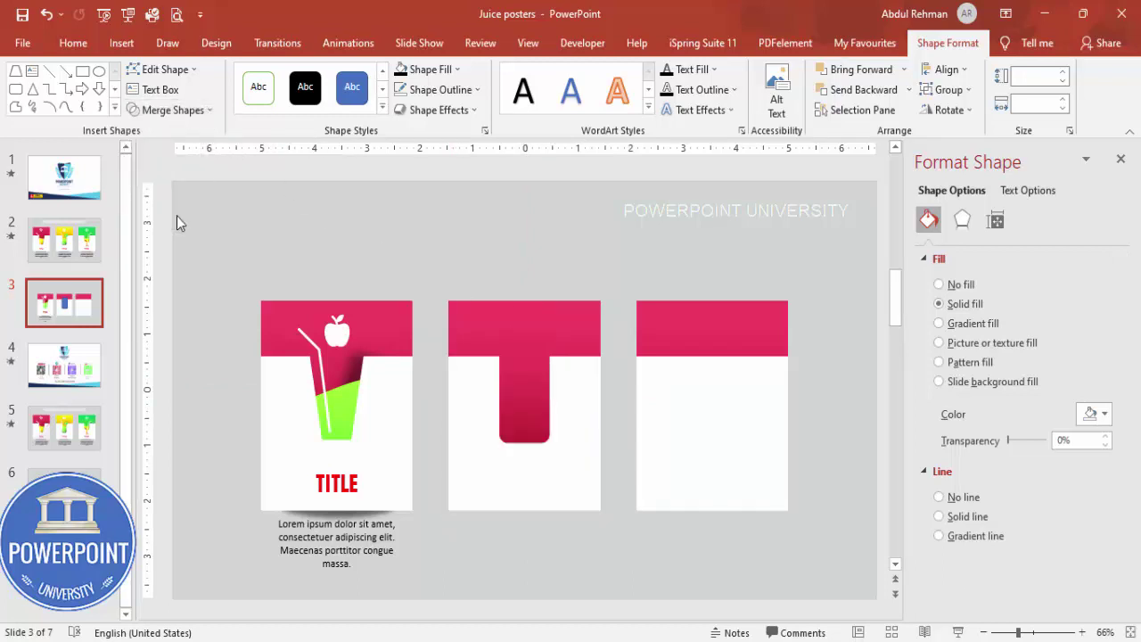
{"action": "left_click", "coordinate": [591, 268]}
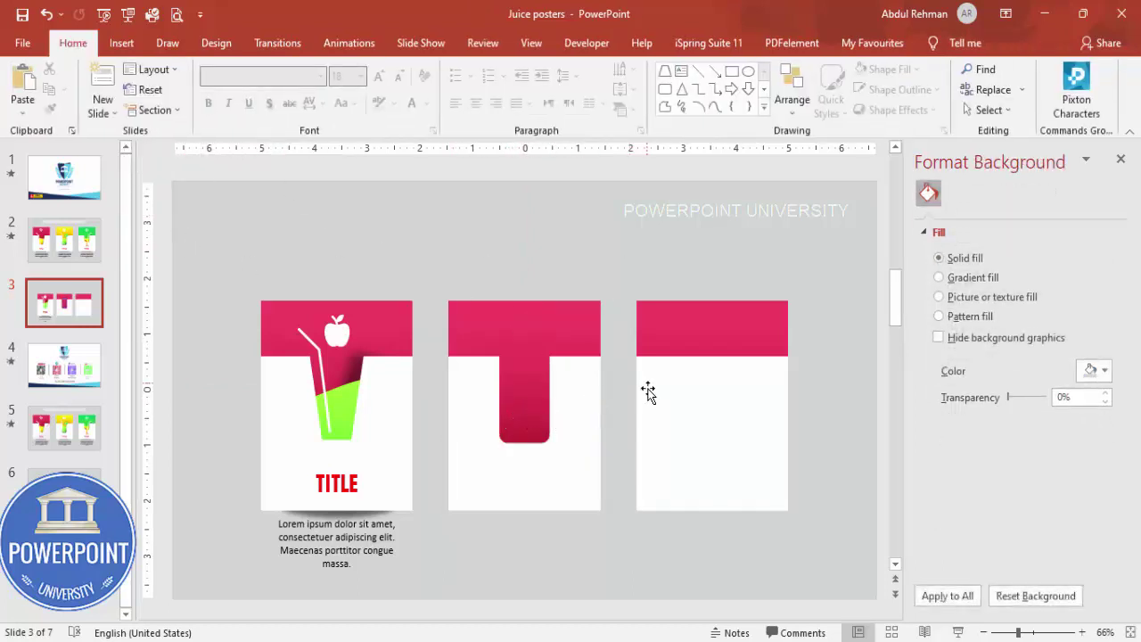
Step: Check the right panel and the middle card's pink gradient, then select the first card's green juice
{"action": "left_click", "coordinate": [713, 377]}
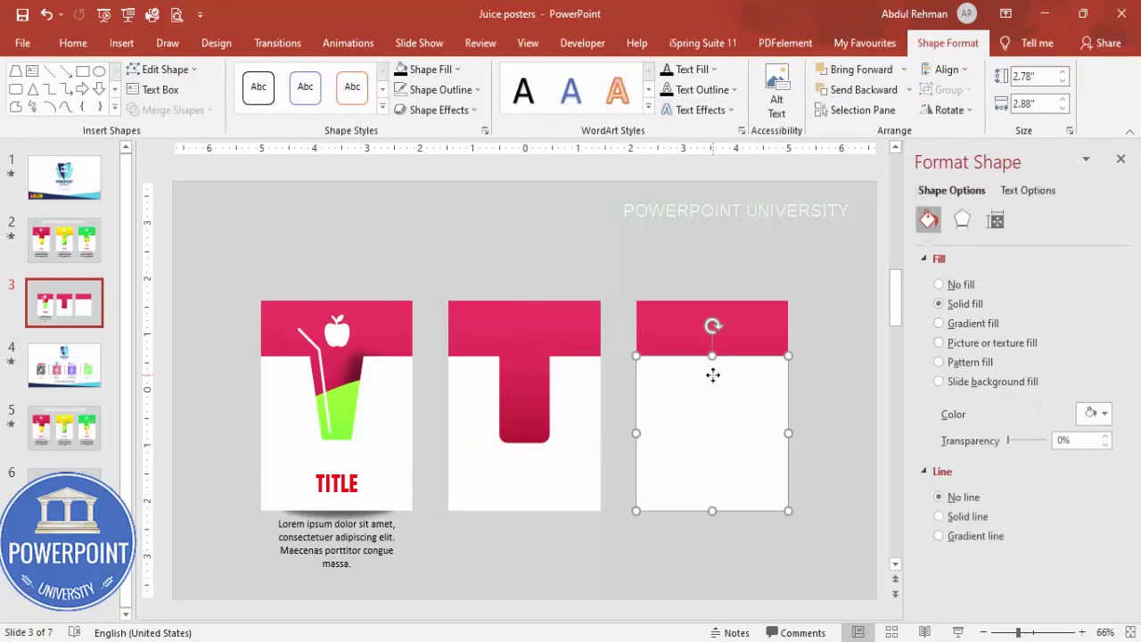
{"action": "left_click", "coordinate": [547, 326]}
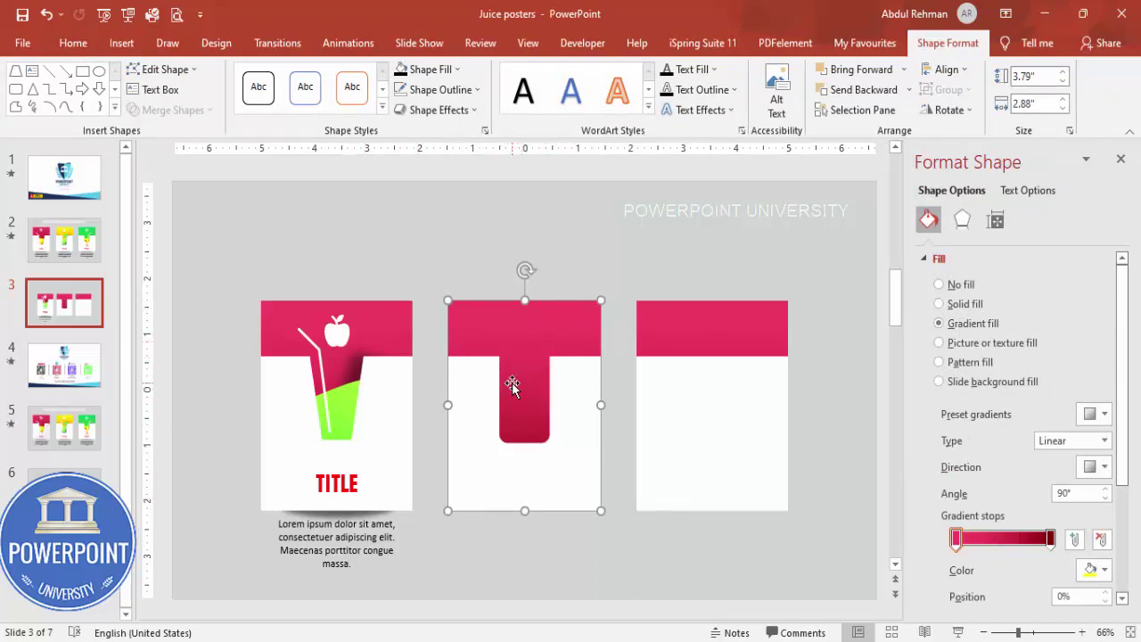
{"action": "left_click", "coordinate": [618, 270]}
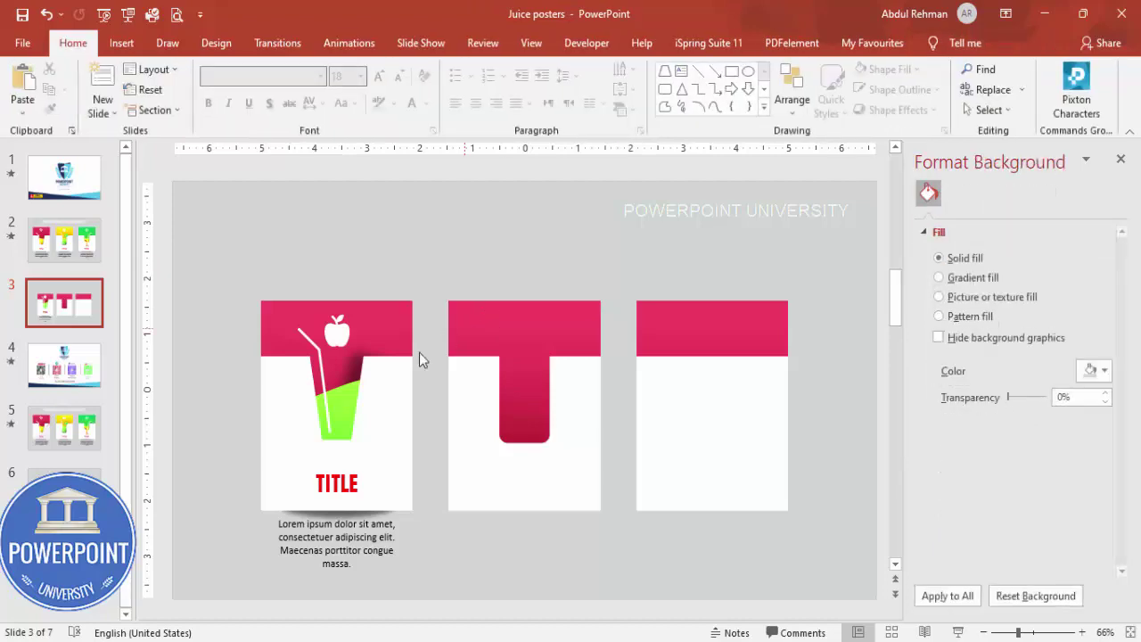
{"action": "left_click", "coordinate": [346, 398]}
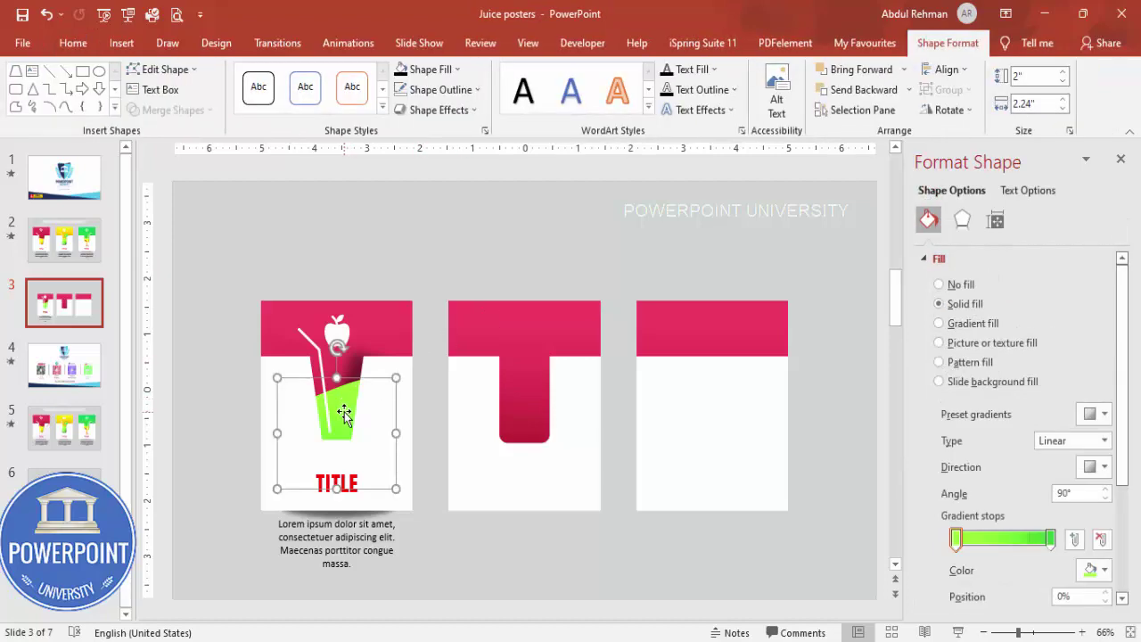
Step: Add a Left motion path to the green juice from More Motion Paths, with the Animation Pane open
{"action": "left_click", "coordinate": [1121, 160]}
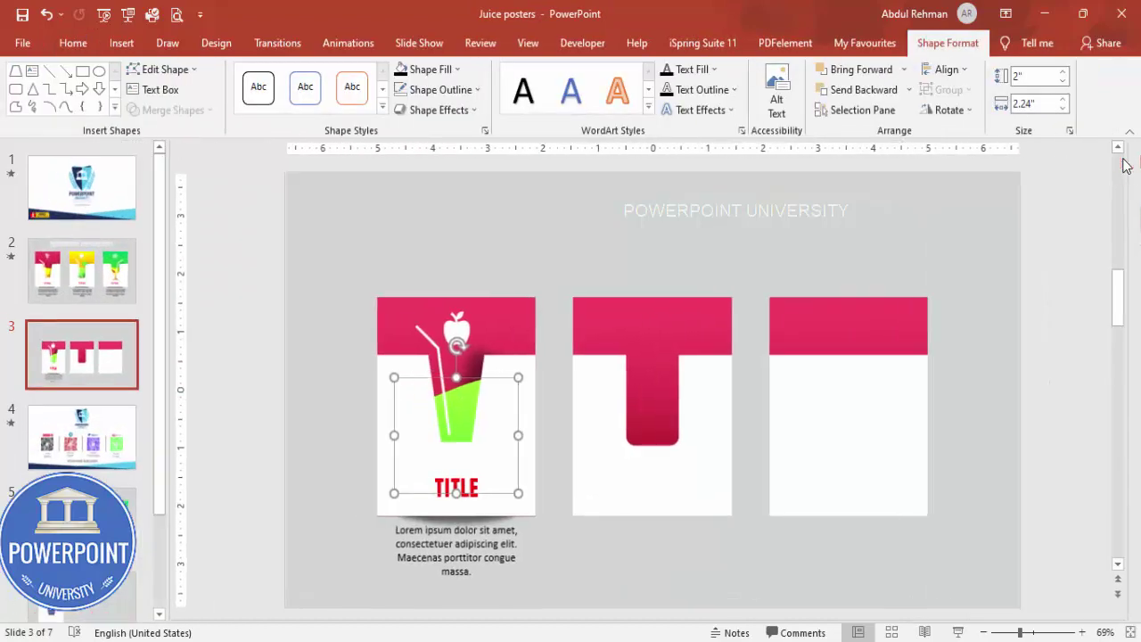
{"action": "left_click", "coordinate": [344, 44]}
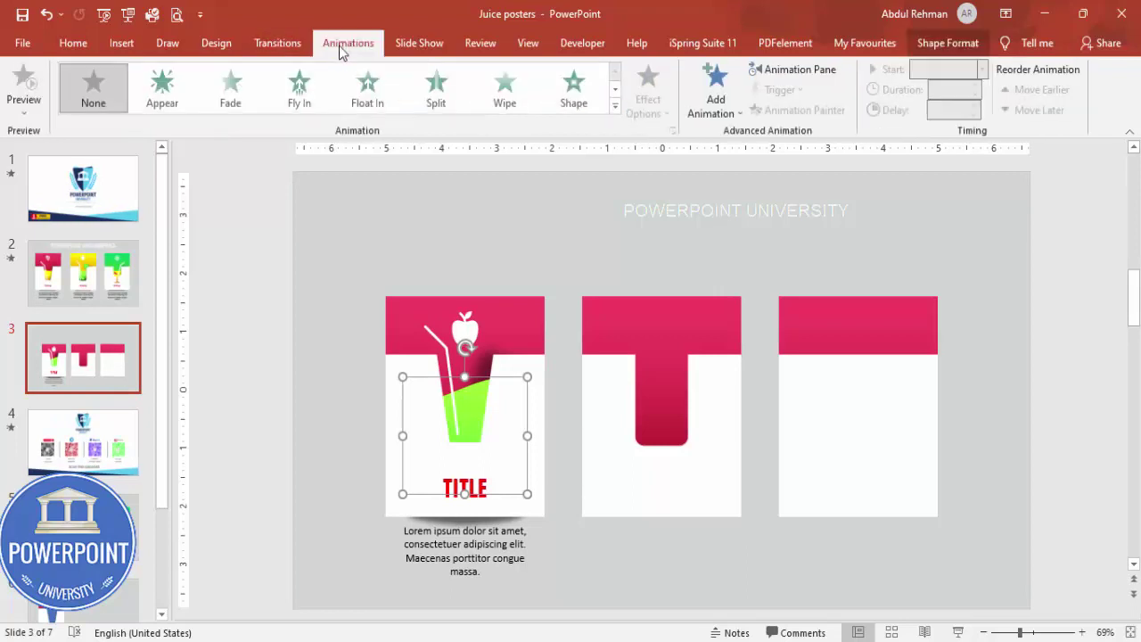
{"action": "left_click", "coordinate": [792, 69]}
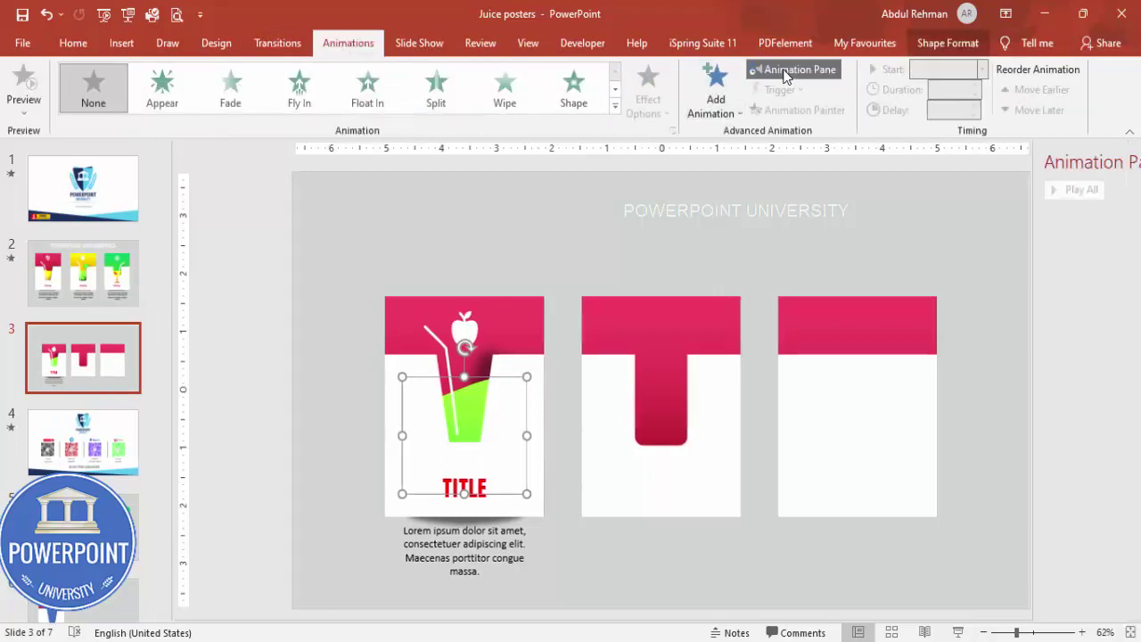
{"action": "left_click", "coordinate": [718, 105]}
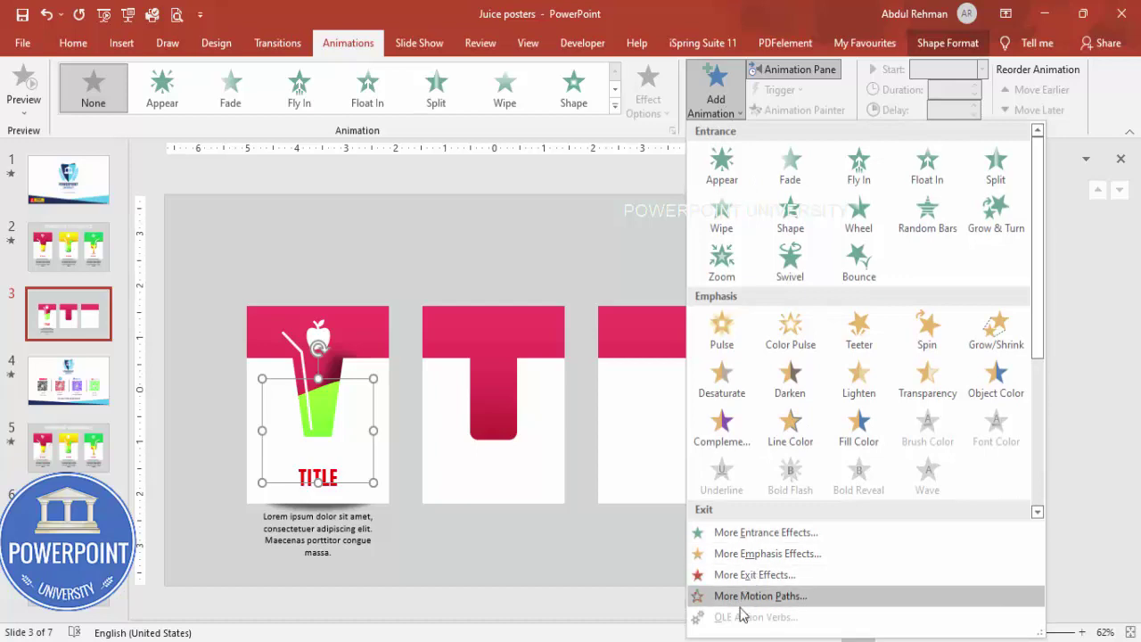
{"action": "left_click", "coordinate": [759, 595]}
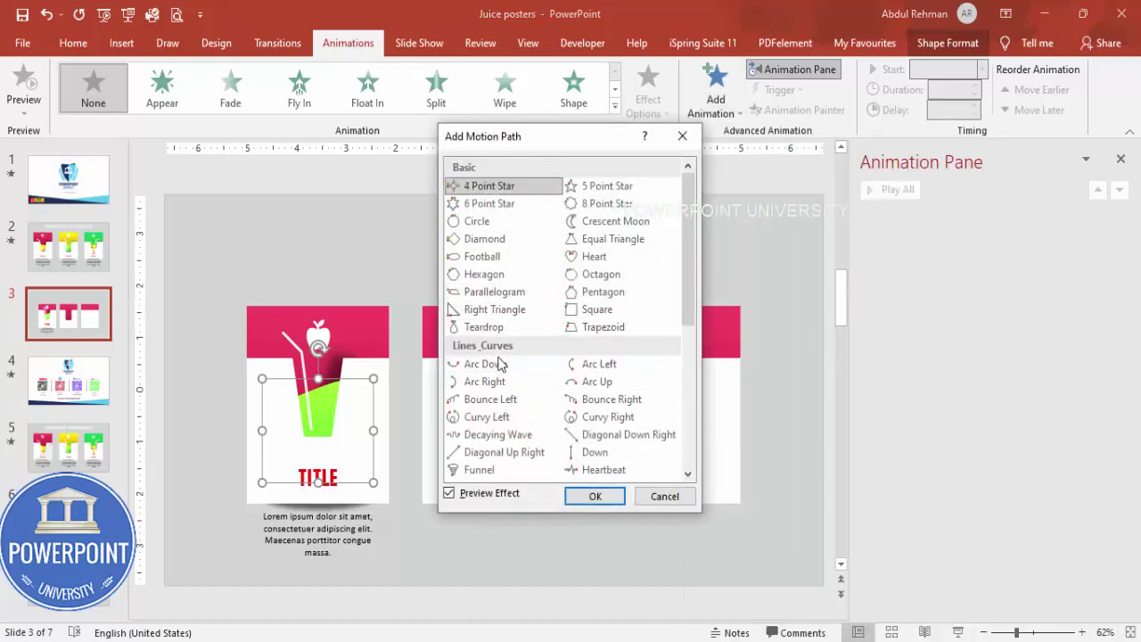
{"action": "left_click_drag", "start_coordinate": [683, 326], "coordinate": [683, 383]}
{"action": "left_click", "coordinate": [510, 369]}
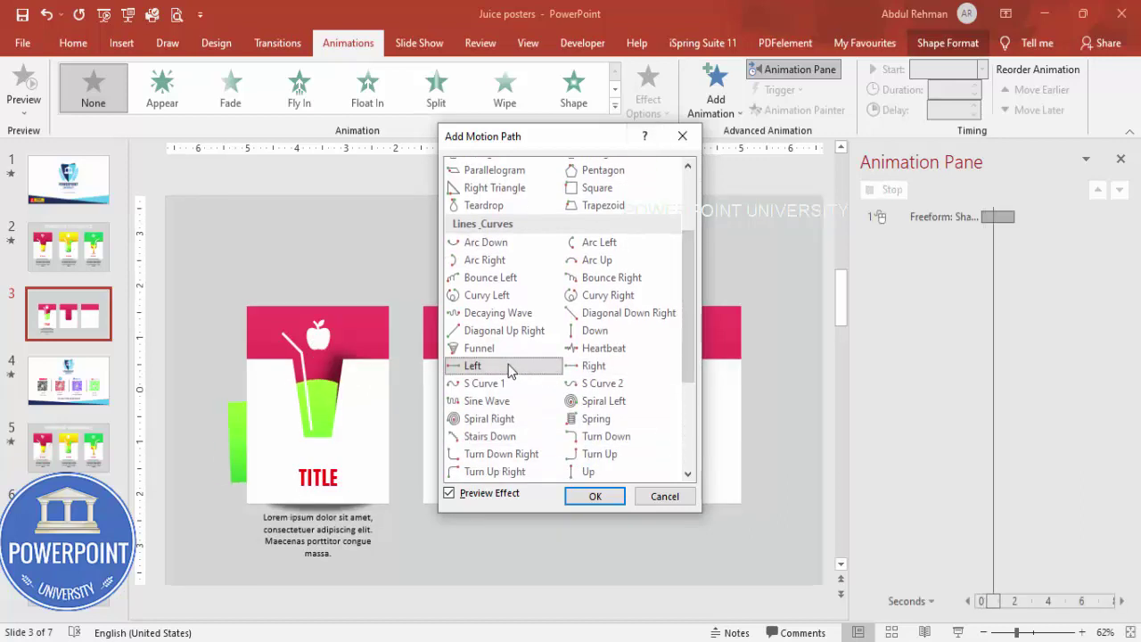
{"action": "left_click", "coordinate": [606, 499]}
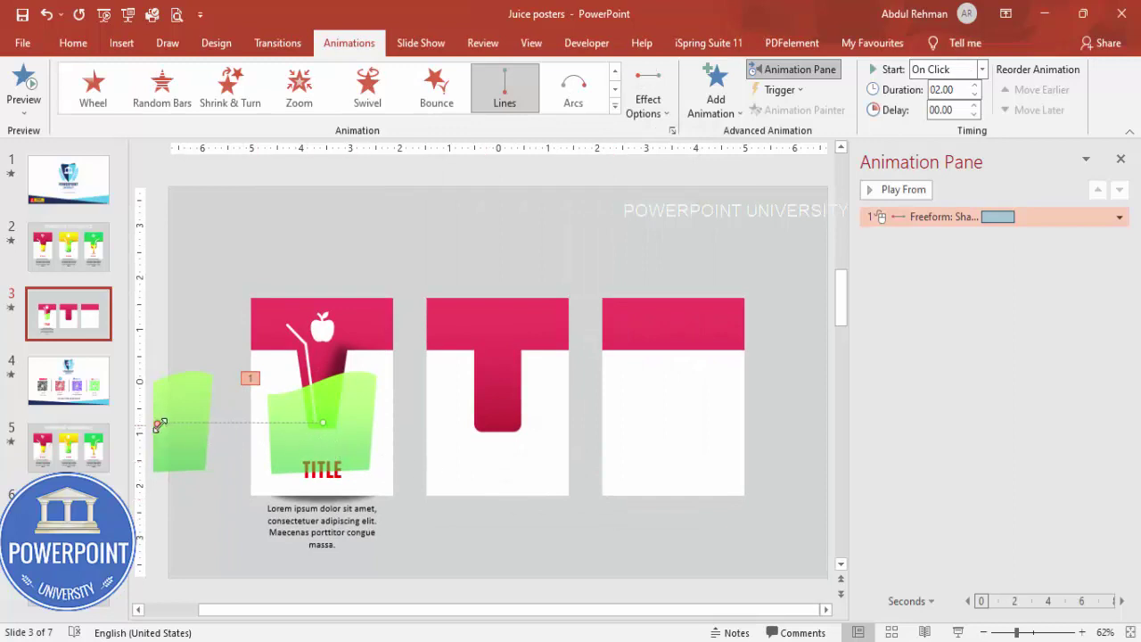
Step: Shorten the Left path to a small leftward shift and set smooth start and end to 0 sec
{"action": "left_click_drag", "start_coordinate": [160, 418], "coordinate": [306, 423]}
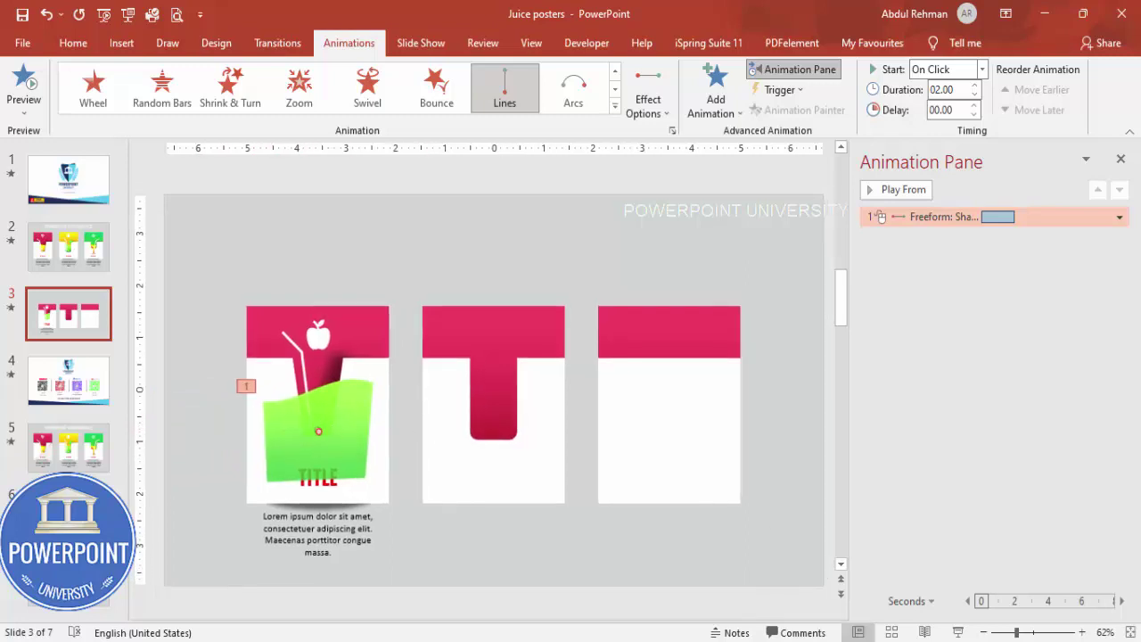
{"action": "left_click", "coordinate": [1058, 634]}
{"action": "mouse_move", "coordinate": [383, 610]}
{"action": "left_mouse_down"}
{"action": "mouse_move", "coordinate": [331, 611]}
{"action": "mouse_move", "coordinate": [389, 609]}
{"action": "left_mouse_up"}
{"action": "left_click_drag", "start_coordinate": [414, 558], "coordinate": [381, 559]}
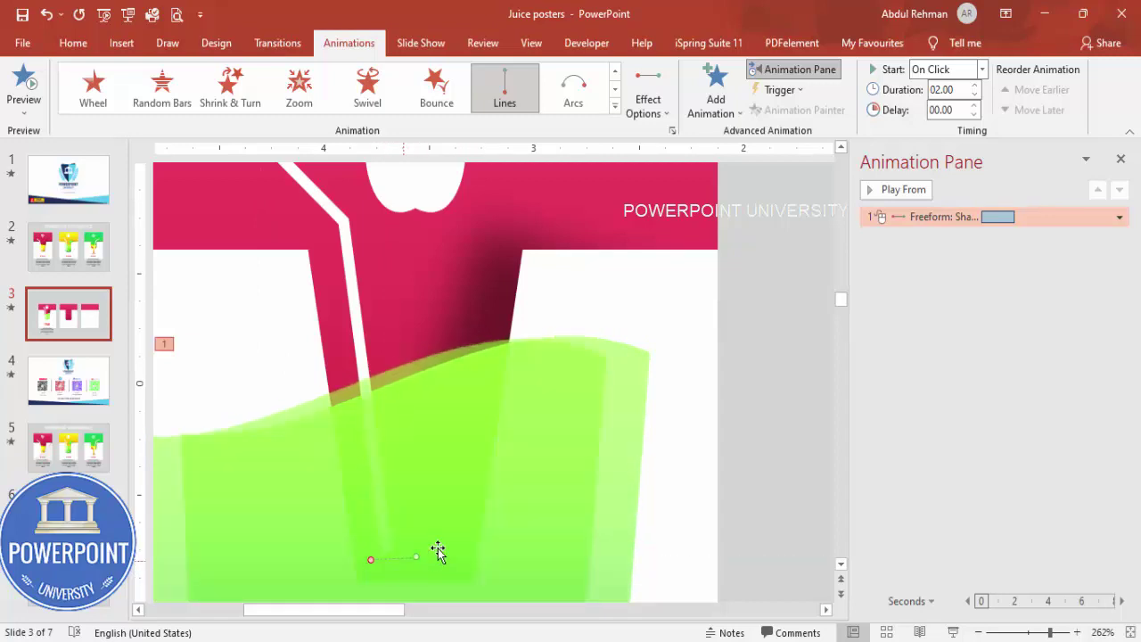
{"action": "double_click", "coordinate": [930, 216]}
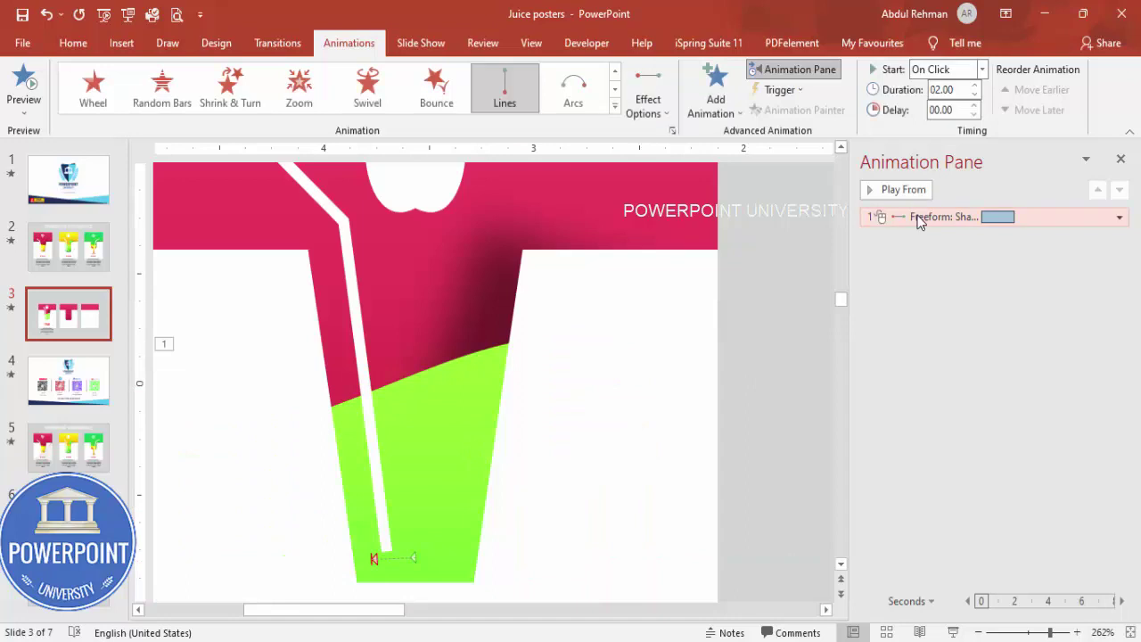
{"action": "left_click_drag", "start_coordinate": [550, 280], "coordinate": [506, 259]}
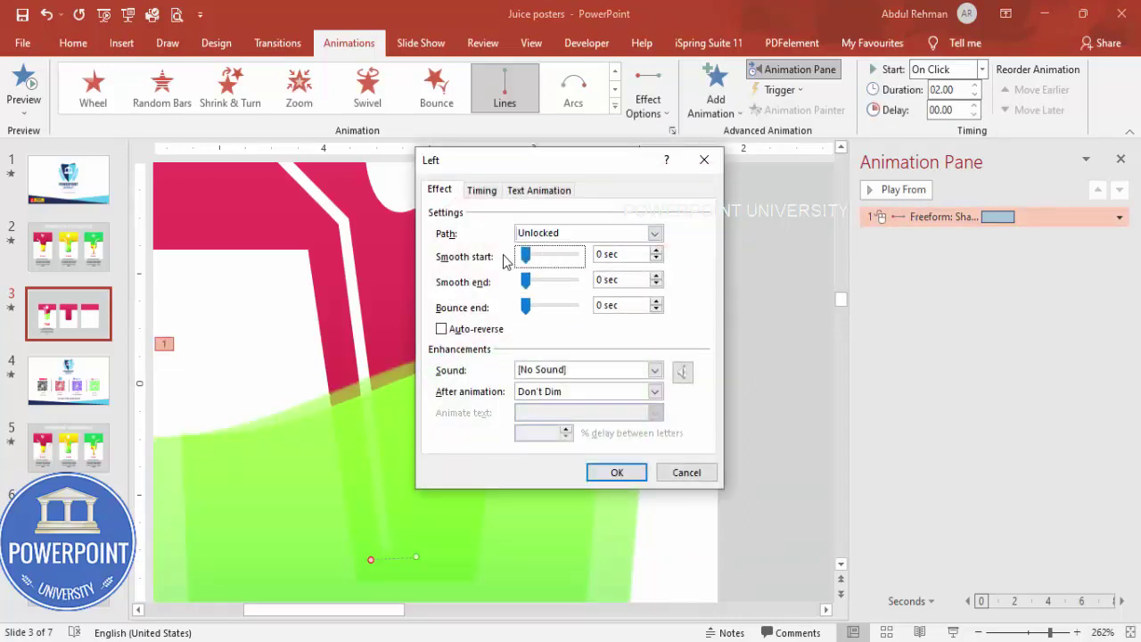
Step: Set the juice animation to 1 second (Fast), repeating Until End of Slide, and preview the show
{"action": "left_click", "coordinate": [479, 191]}
{"action": "left_click", "coordinate": [612, 257]}
{"action": "left_click", "coordinate": [533, 319]}
{"action": "left_click", "coordinate": [613, 278]}
{"action": "left_click", "coordinate": [522, 375]}
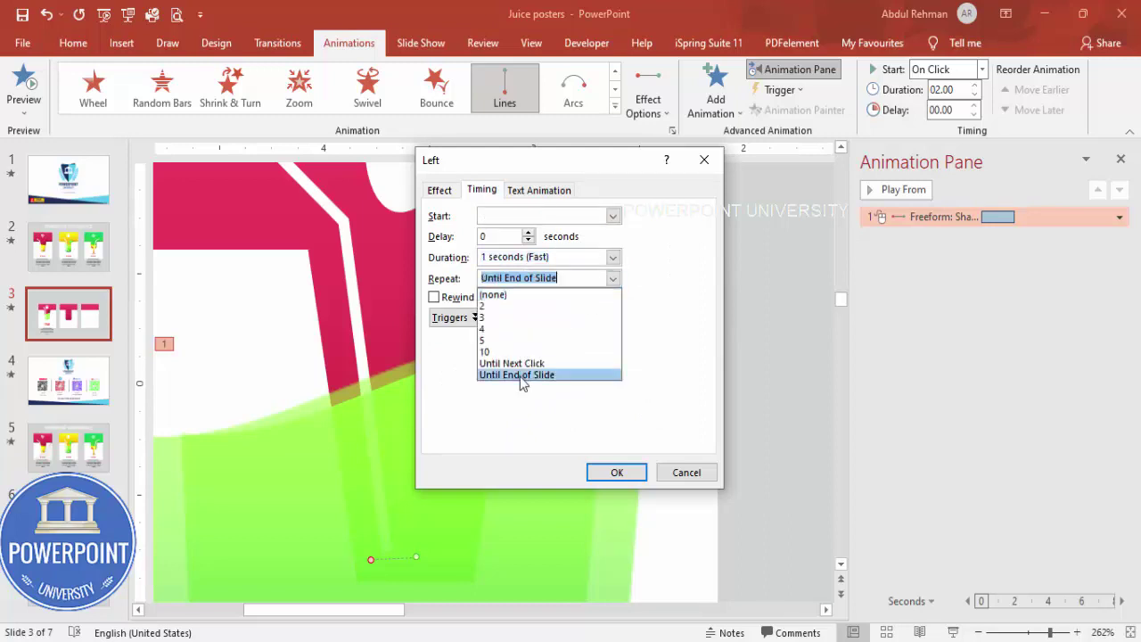
{"action": "left_click", "coordinate": [616, 473]}
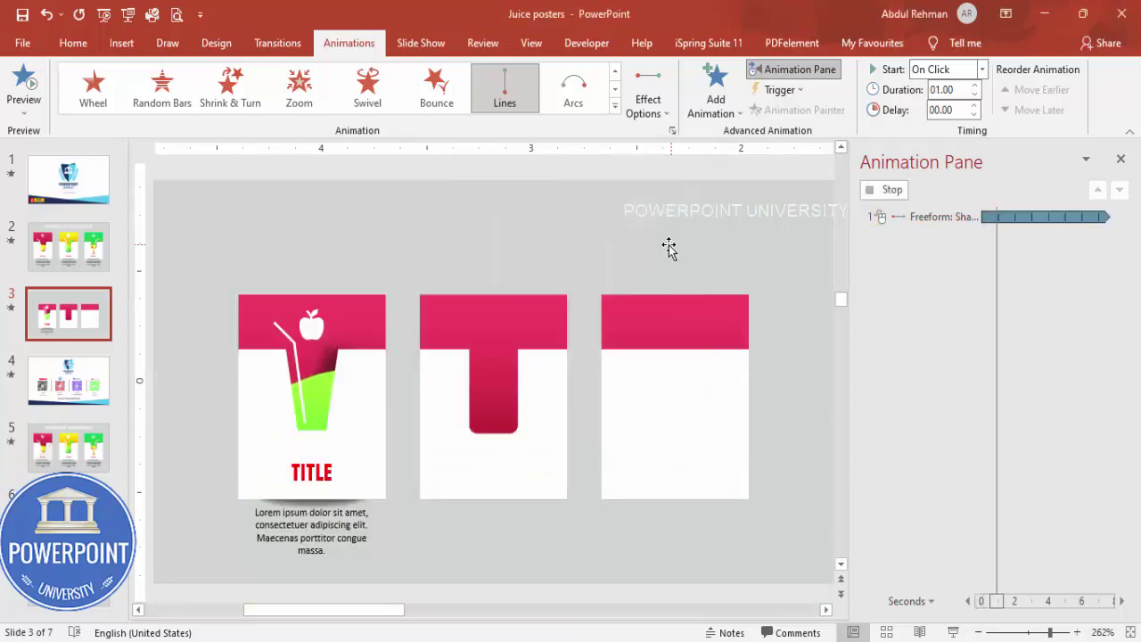
{"action": "left_click", "coordinate": [951, 631]}
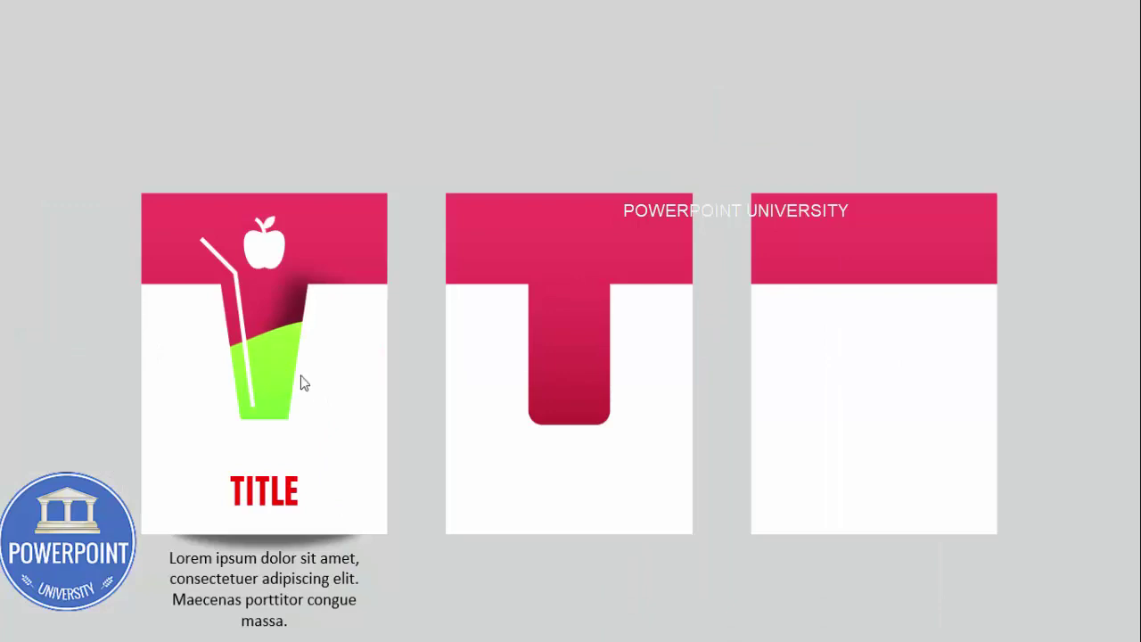
{"action": "key", "text": "Escape"}
Step: Turn on Auto-reverse for the juice's Left motion path and zoom out to the whole slide
{"action": "double_click", "coordinate": [923, 215]}
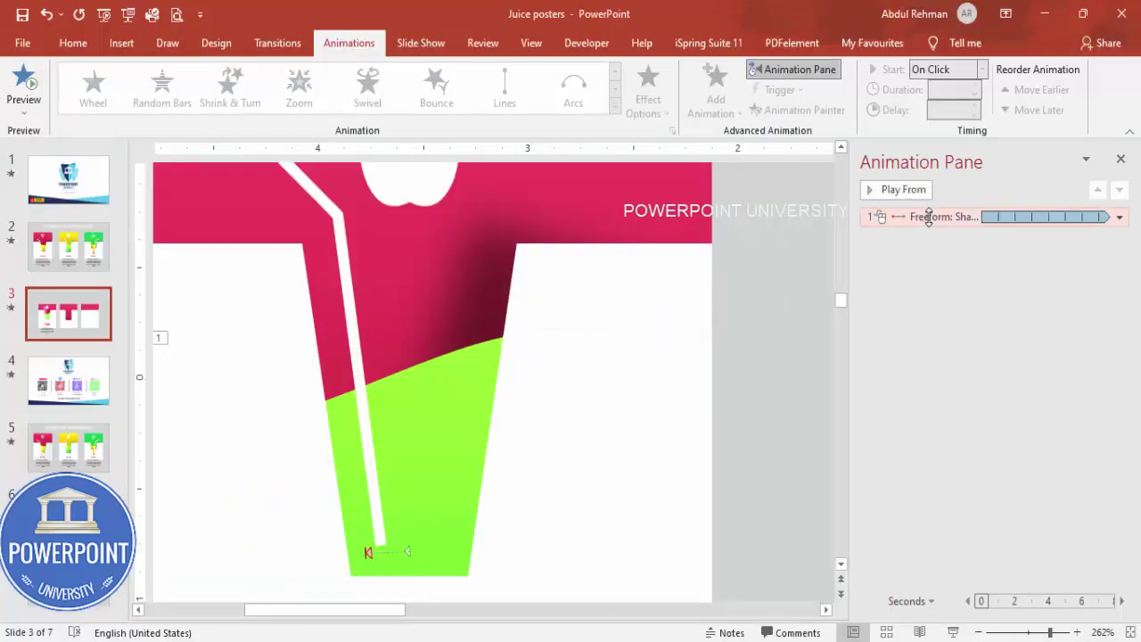
{"action": "left_click", "coordinate": [474, 330]}
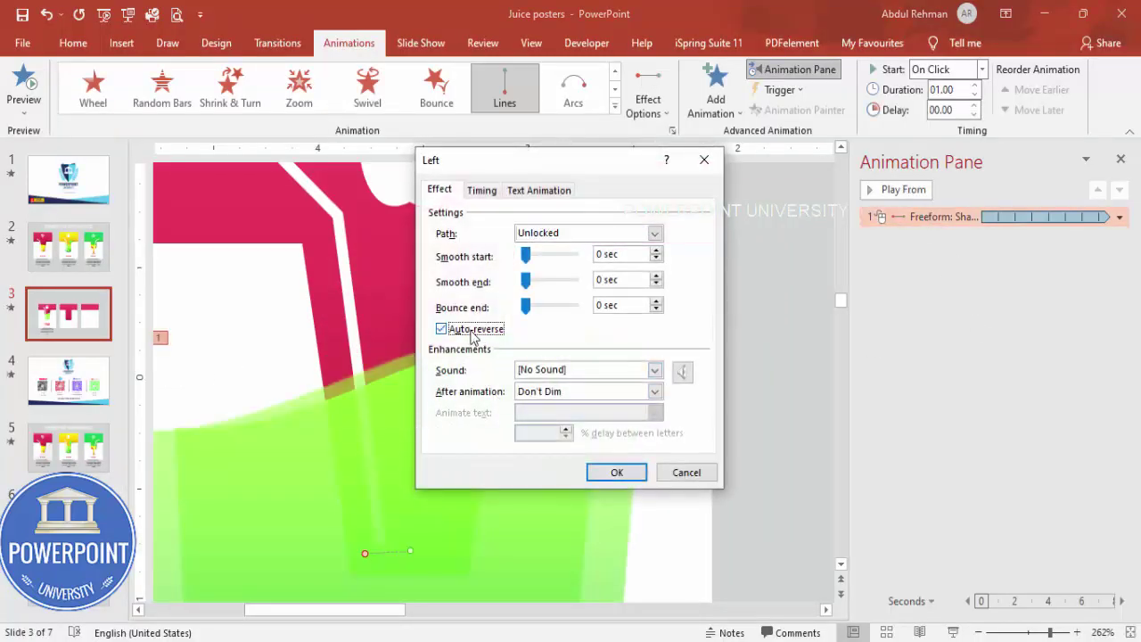
{"action": "left_click", "coordinate": [627, 481]}
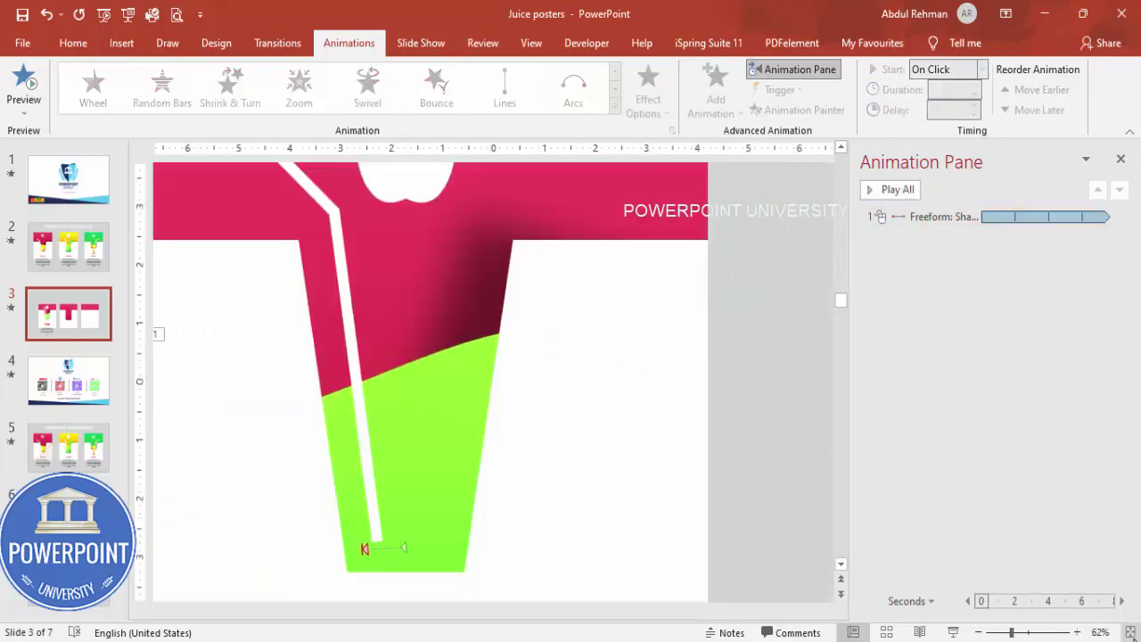
{"action": "scroll", "coordinate": [620, 334], "scroll_direction": "down", "scroll_amount": 10}
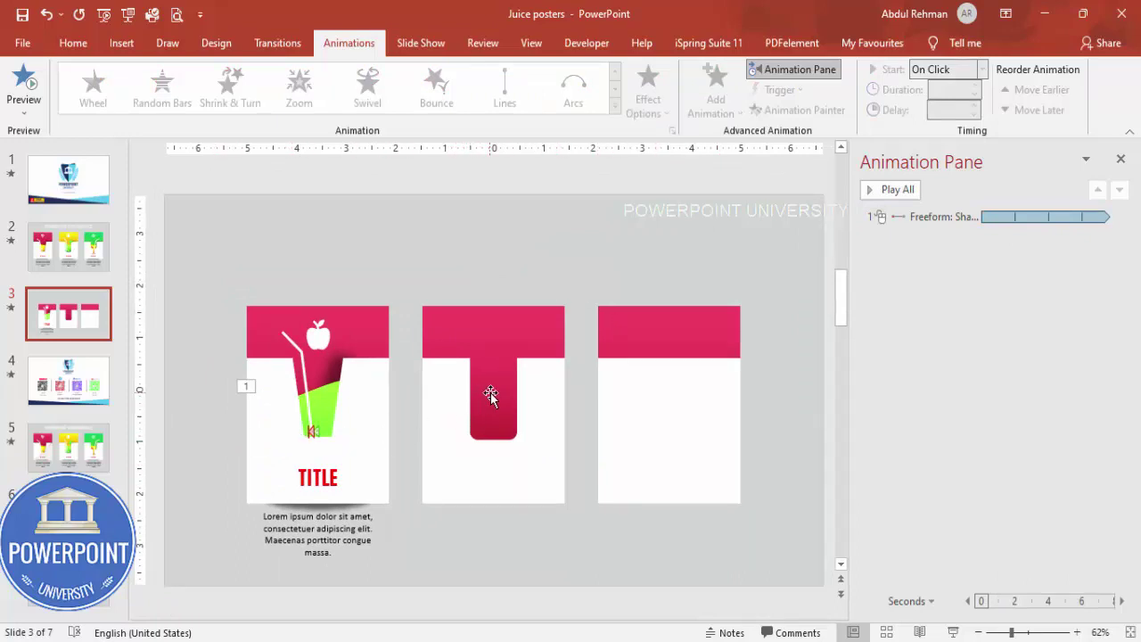
Step: Copy the juice shape onto the middle card and set its animation to start With Previous
{"action": "left_click", "coordinate": [328, 393]}
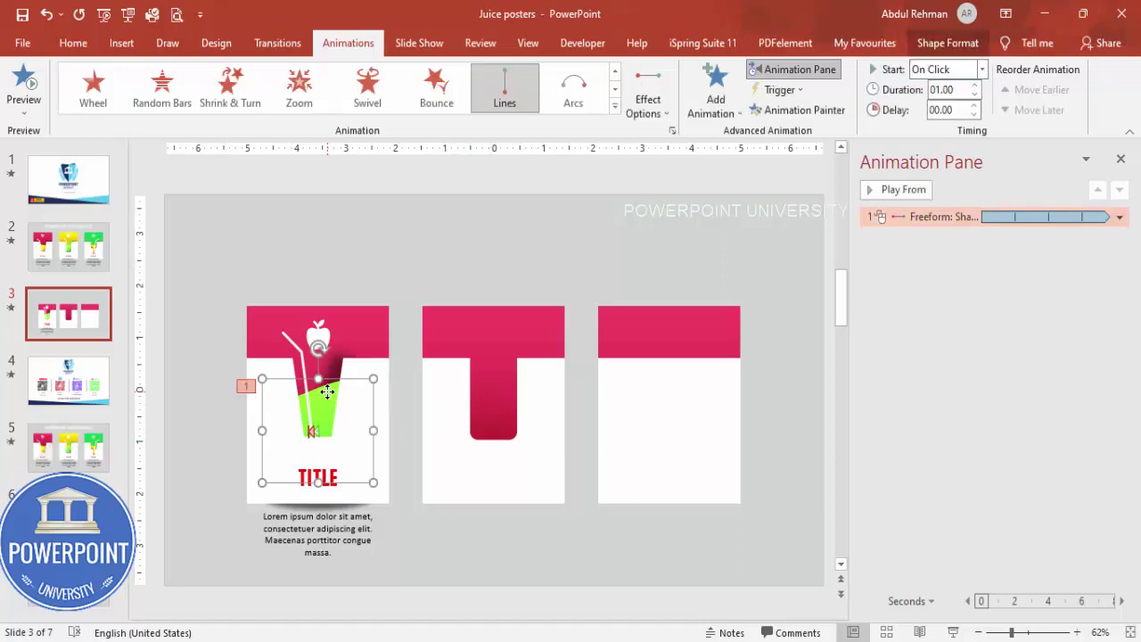
{"action": "key", "text": "ctrl+c"}
{"action": "key", "text": "ctrl+v"}
{"action": "left_click_drag", "start_coordinate": [339, 426], "coordinate": [517, 401]}
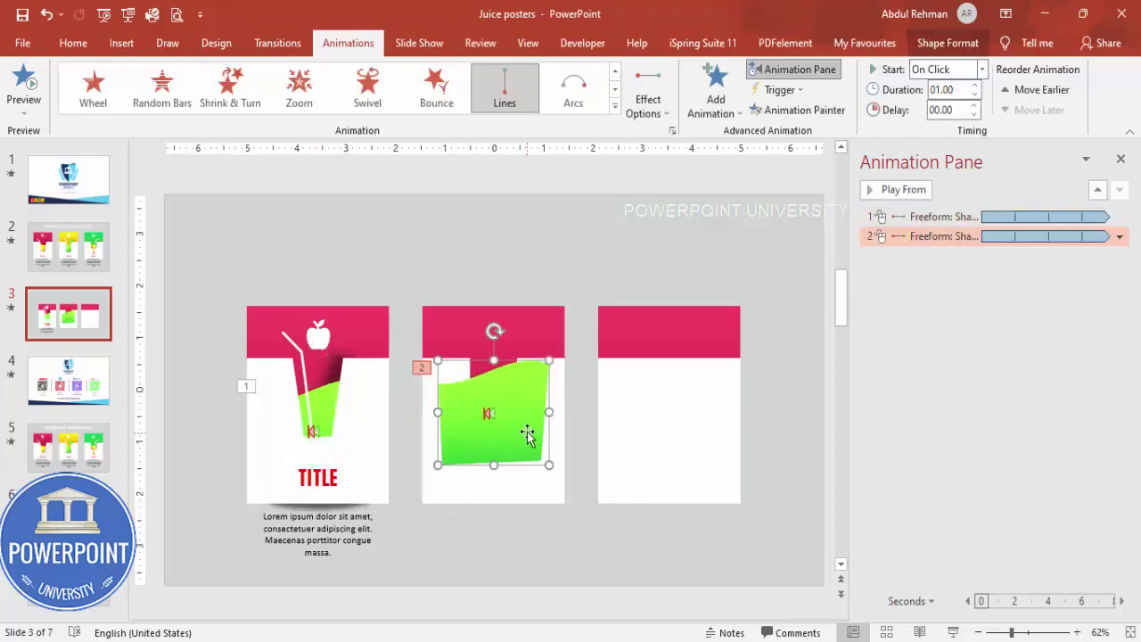
{"action": "left_click", "coordinate": [981, 69]}
{"action": "left_click", "coordinate": [936, 105]}
{"action": "left_click", "coordinate": [1121, 161]}
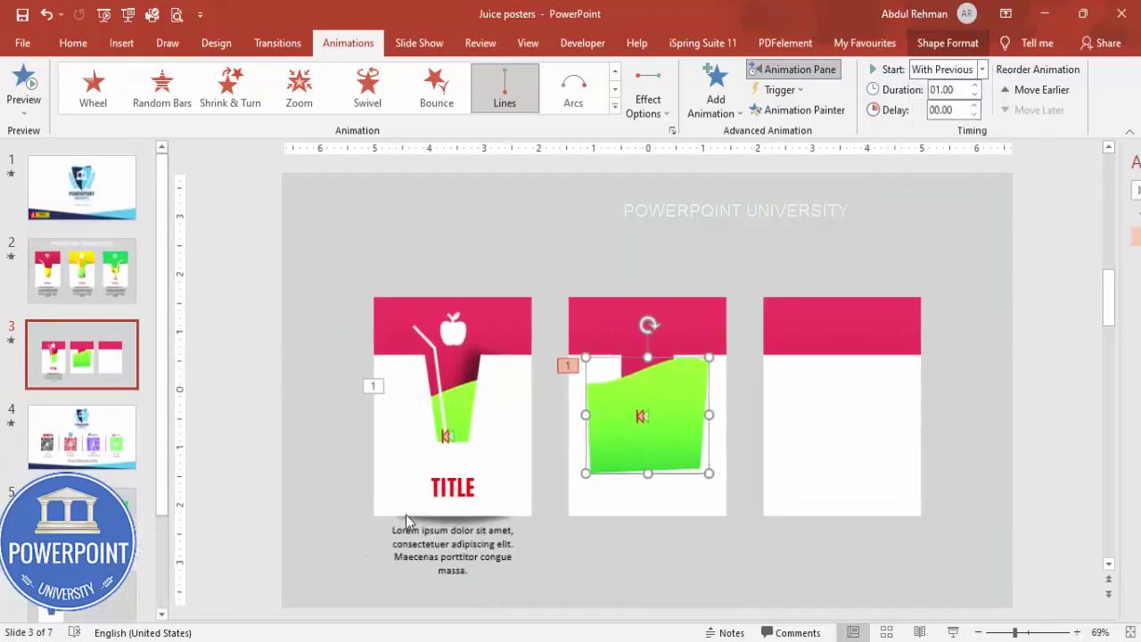
Step: Make both gradient stops of the copied juice yellow in Format Shape
{"action": "right_click", "coordinate": [696, 425]}
{"action": "left_click", "coordinate": [753, 384]}
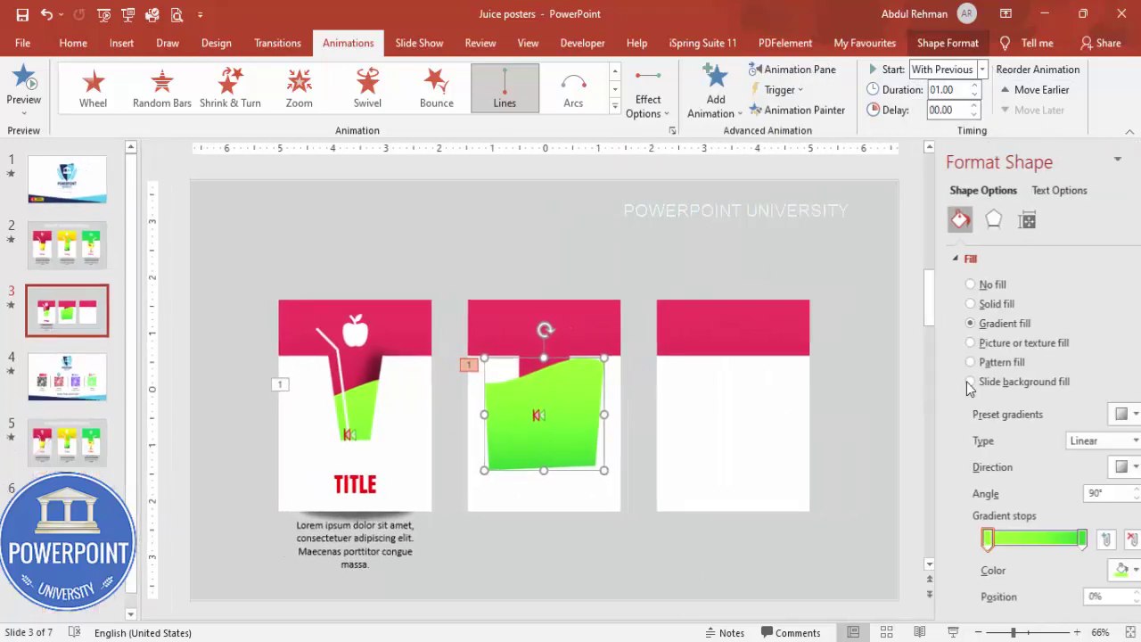
{"action": "left_click", "coordinate": [1049, 539]}
{"action": "left_click", "coordinate": [1104, 570]}
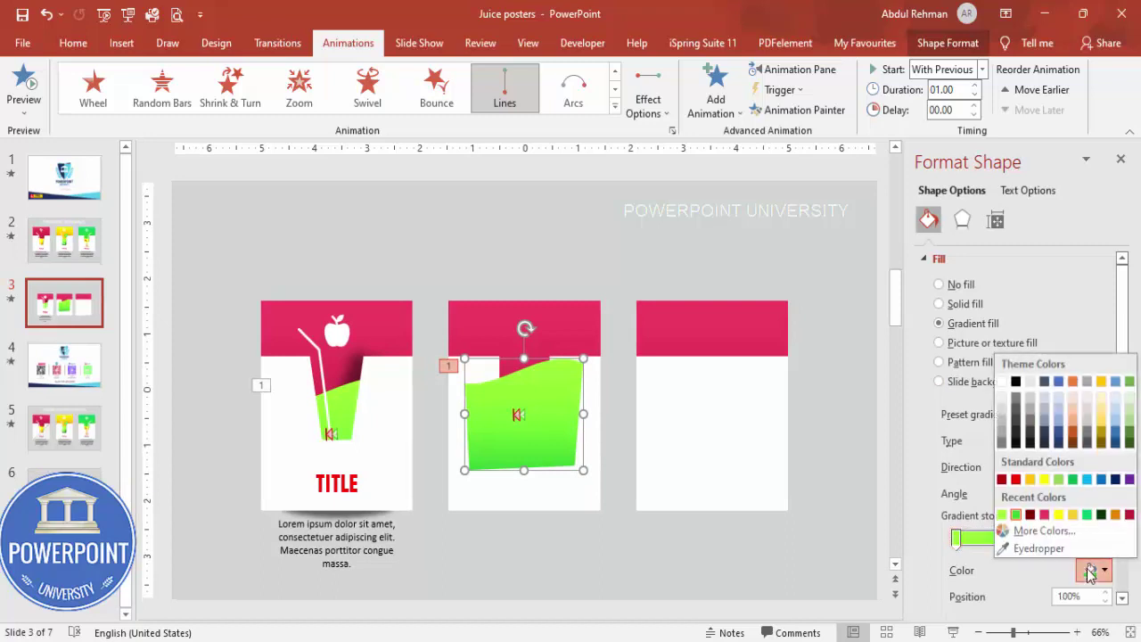
{"action": "left_click", "coordinate": [1030, 480]}
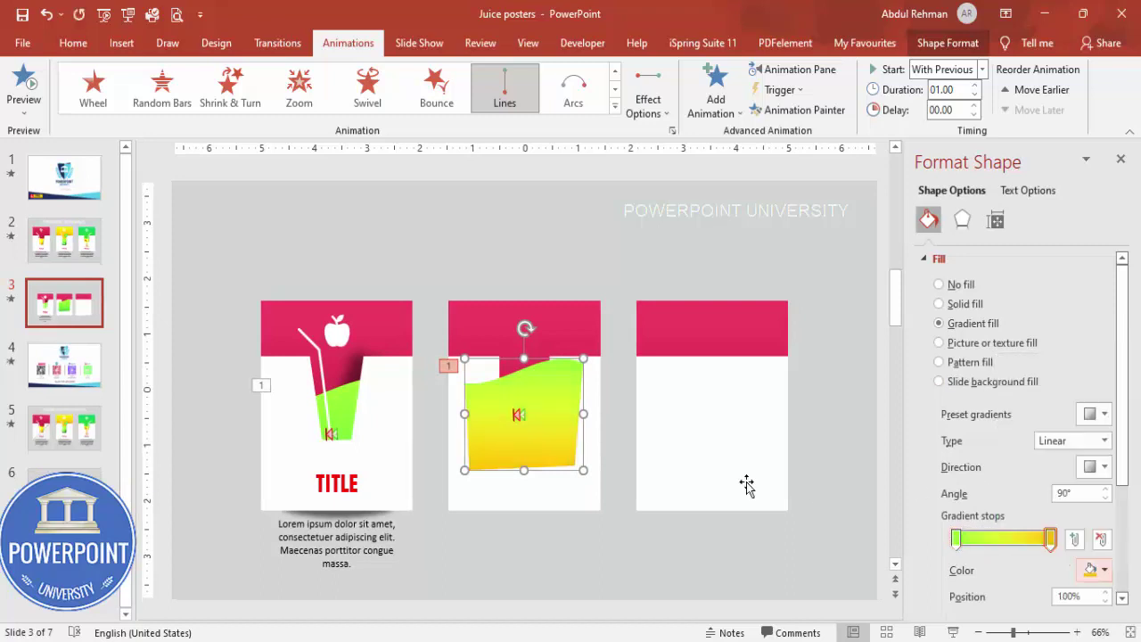
{"action": "left_click", "coordinate": [956, 539]}
{"action": "left_click", "coordinate": [1103, 571]}
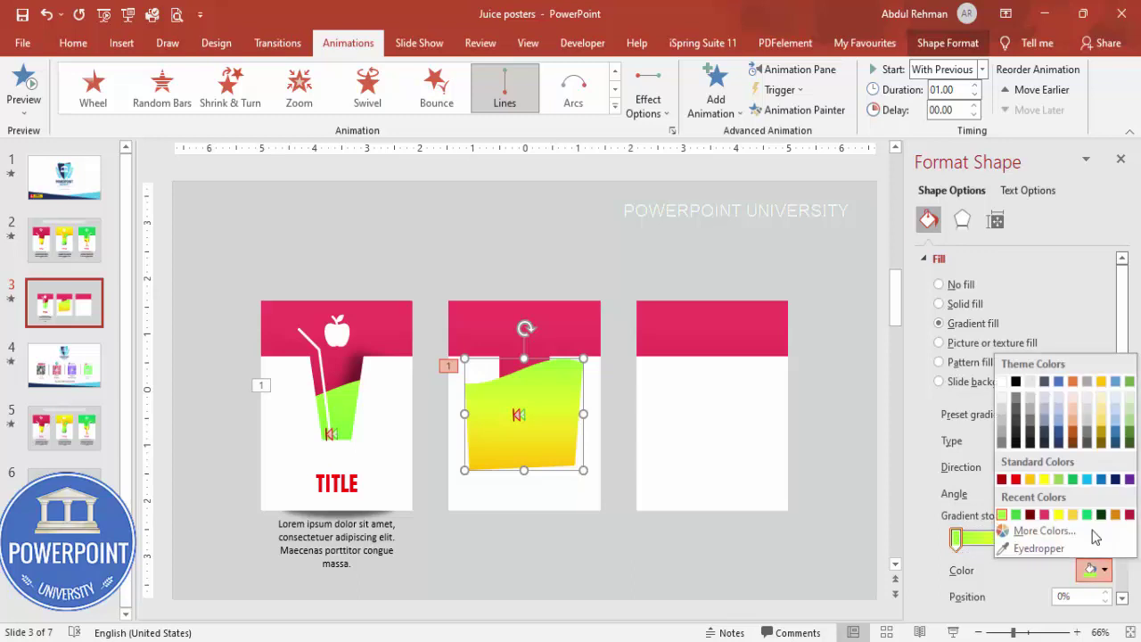
{"action": "left_click", "coordinate": [1058, 480]}
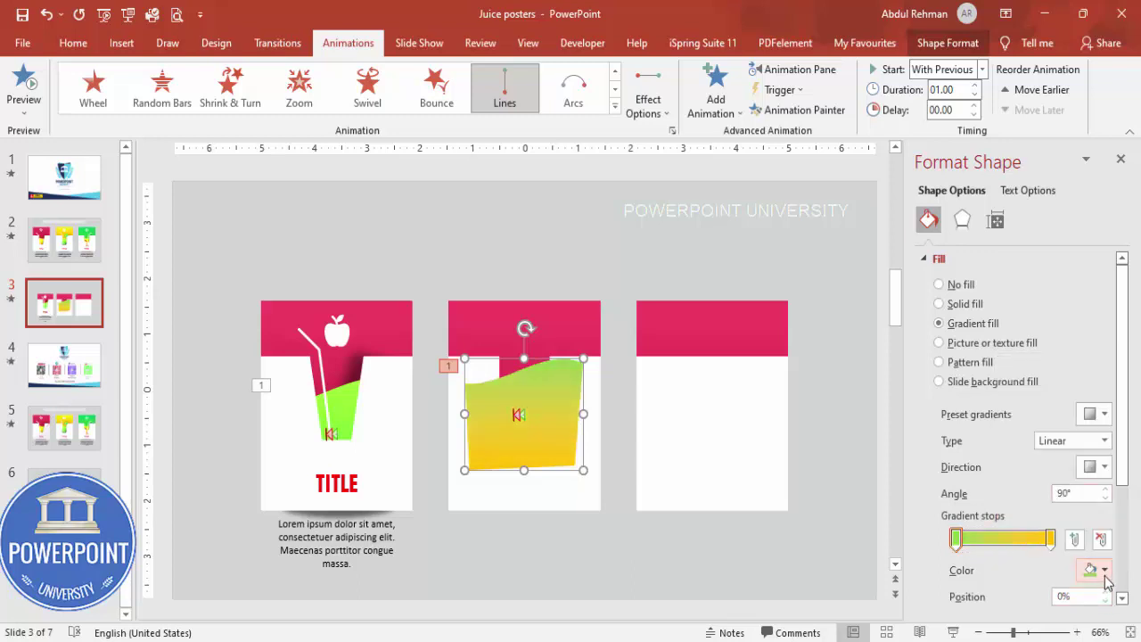
{"action": "left_click", "coordinate": [1105, 574]}
{"action": "left_click", "coordinate": [1031, 479]}
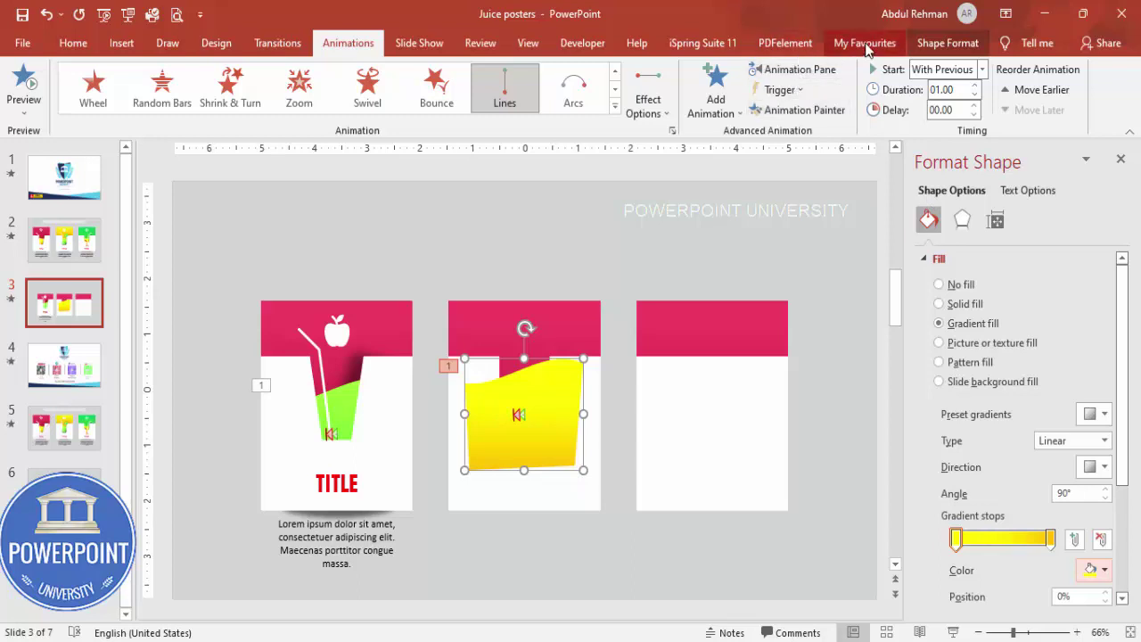
Step: Send the yellow juice backward behind the middle card's white panel, undoing one step too far
{"action": "left_click", "coordinate": [864, 45]}
{"action": "left_click", "coordinate": [936, 44]}
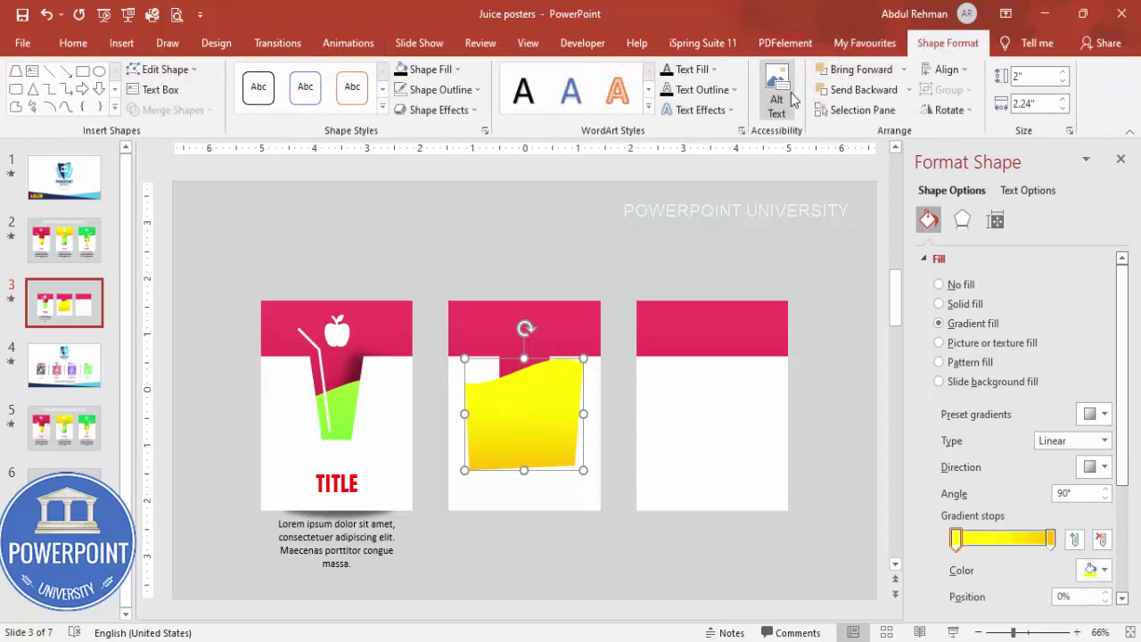
{"action": "left_click", "coordinate": [869, 89]}
{"action": "left_click", "coordinate": [869, 89]}
{"action": "left_click", "coordinate": [869, 89]}
{"action": "left_click", "coordinate": [869, 90]}
{"action": "left_click", "coordinate": [869, 89]}
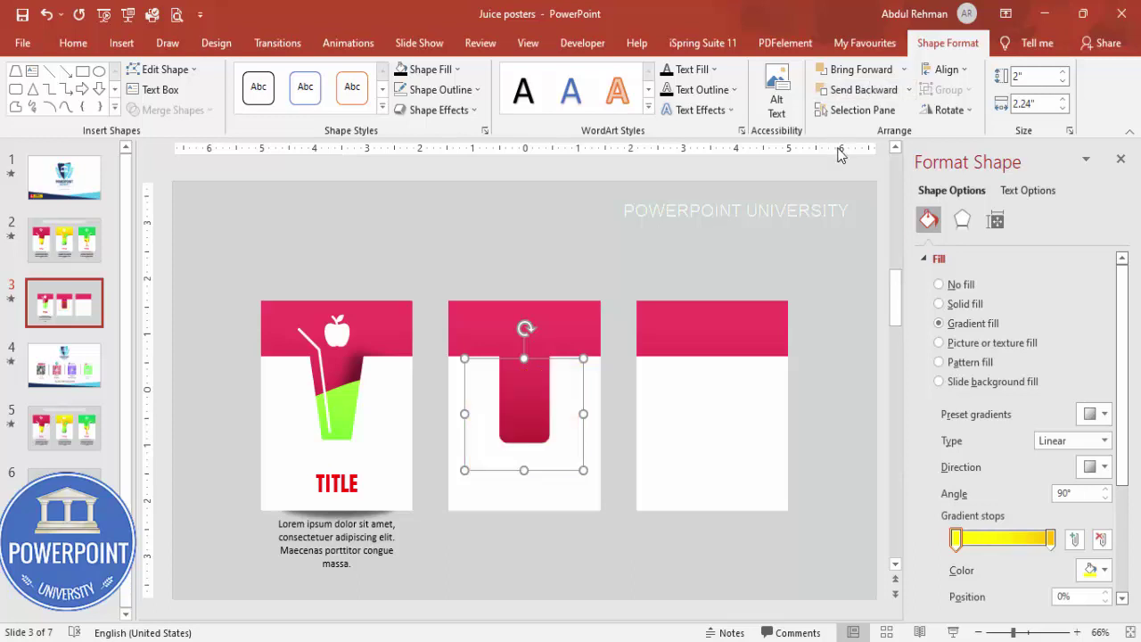
{"action": "key", "text": "ctrl+z"}
Step: Lower the yellow juice's top edge and draw a small pie shape above the middle card
{"action": "left_click_drag", "start_coordinate": [524, 355], "coordinate": [519, 378]}
{"action": "left_click", "coordinate": [587, 281]}
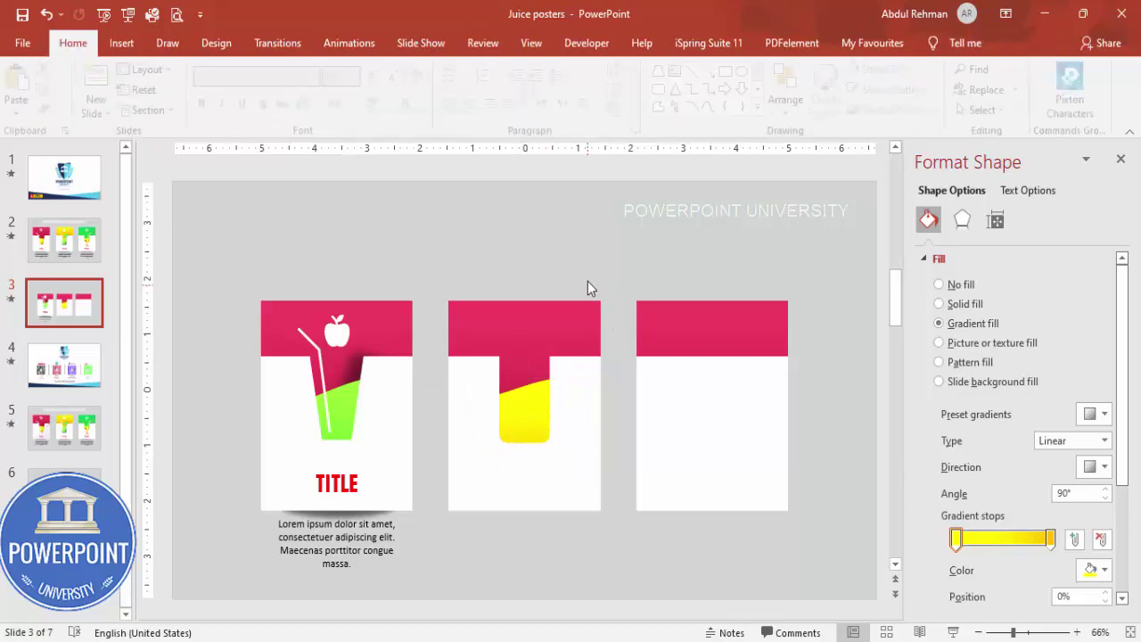
{"action": "left_click", "coordinate": [122, 44]}
{"action": "left_click", "coordinate": [268, 89]}
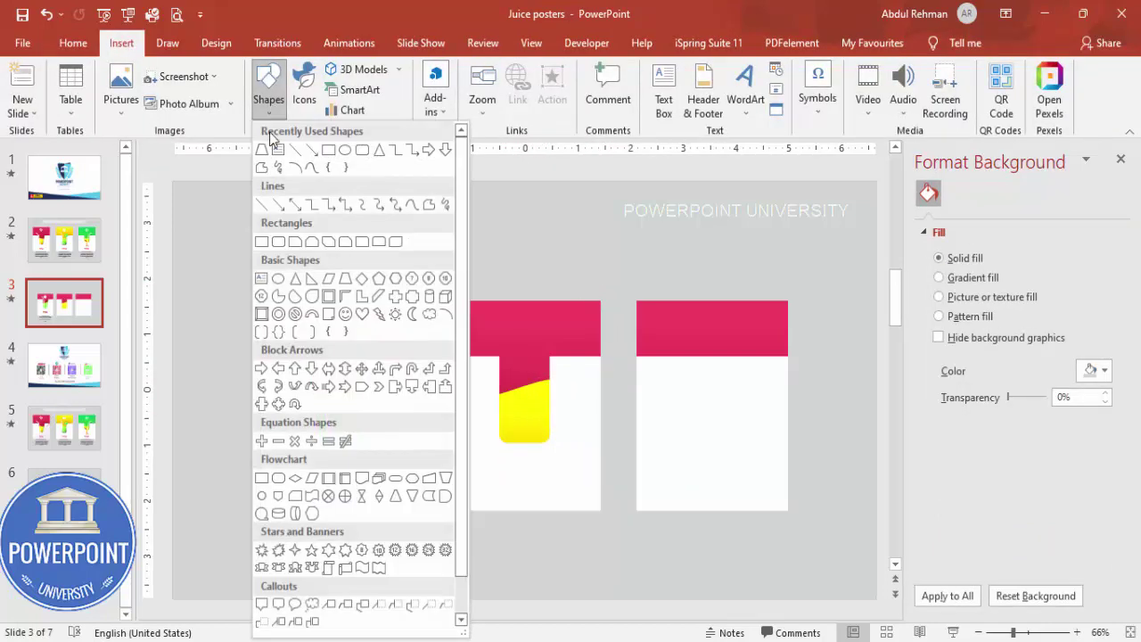
{"action": "left_click", "coordinate": [295, 296]}
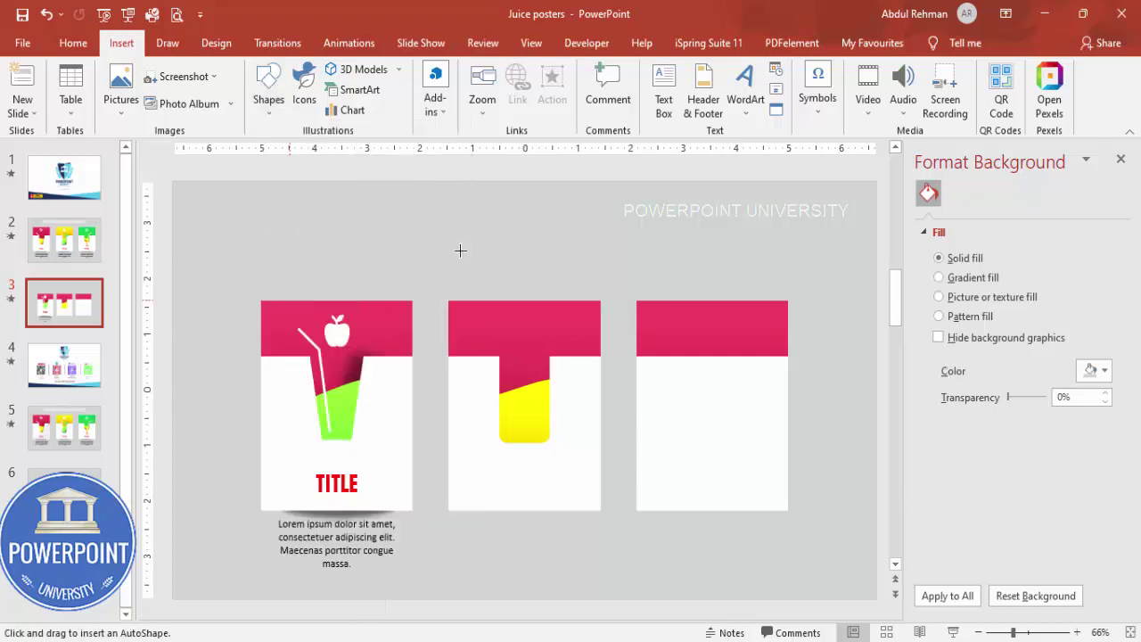
{"action": "left_click_drag", "start_coordinate": [449, 231], "coordinate": [471, 252]}
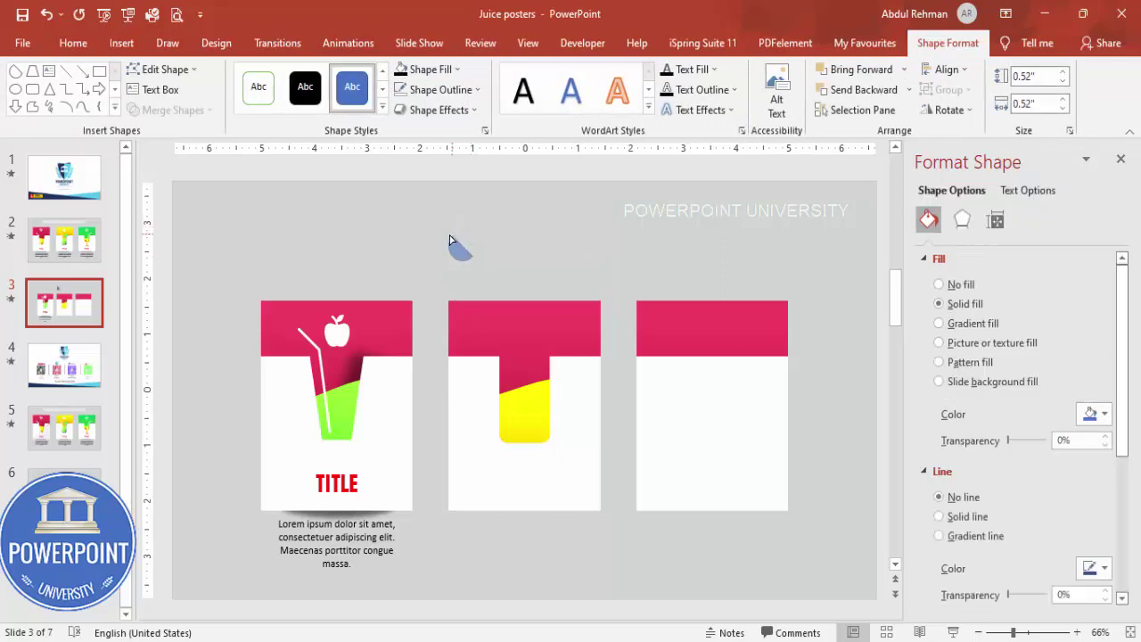
{"action": "key", "text": "ctrl+y"}
Step: Give the pie shape no outline and a green fill, and place it on the yellow juice
{"action": "left_click", "coordinate": [431, 93]}
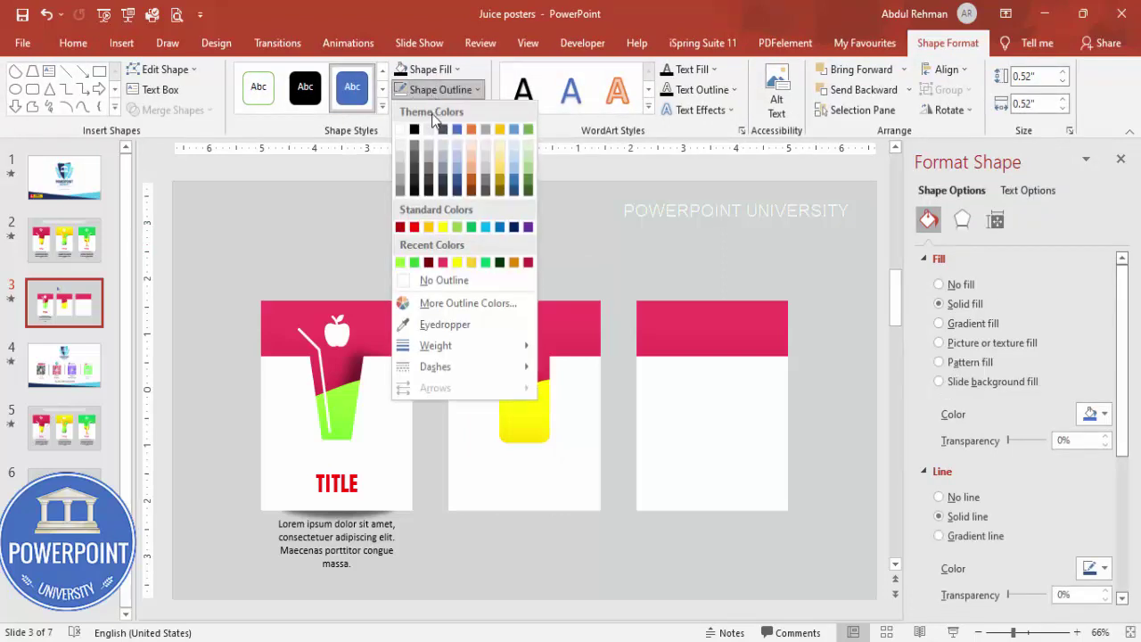
{"action": "left_click", "coordinate": [426, 276]}
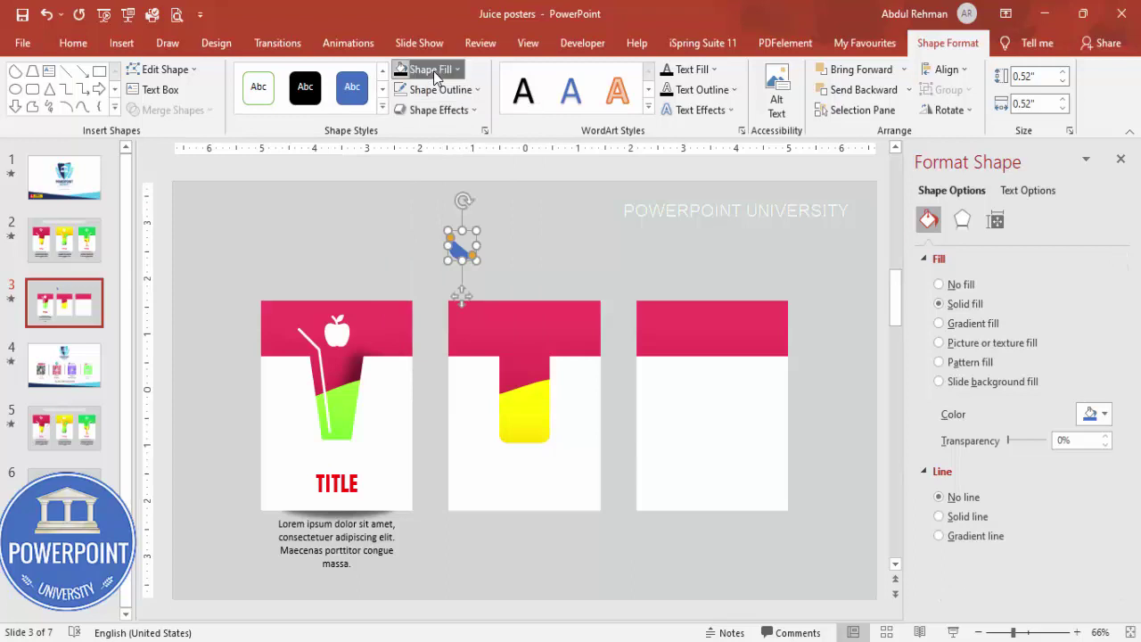
{"action": "left_click", "coordinate": [434, 70]}
{"action": "left_click", "coordinate": [414, 243]}
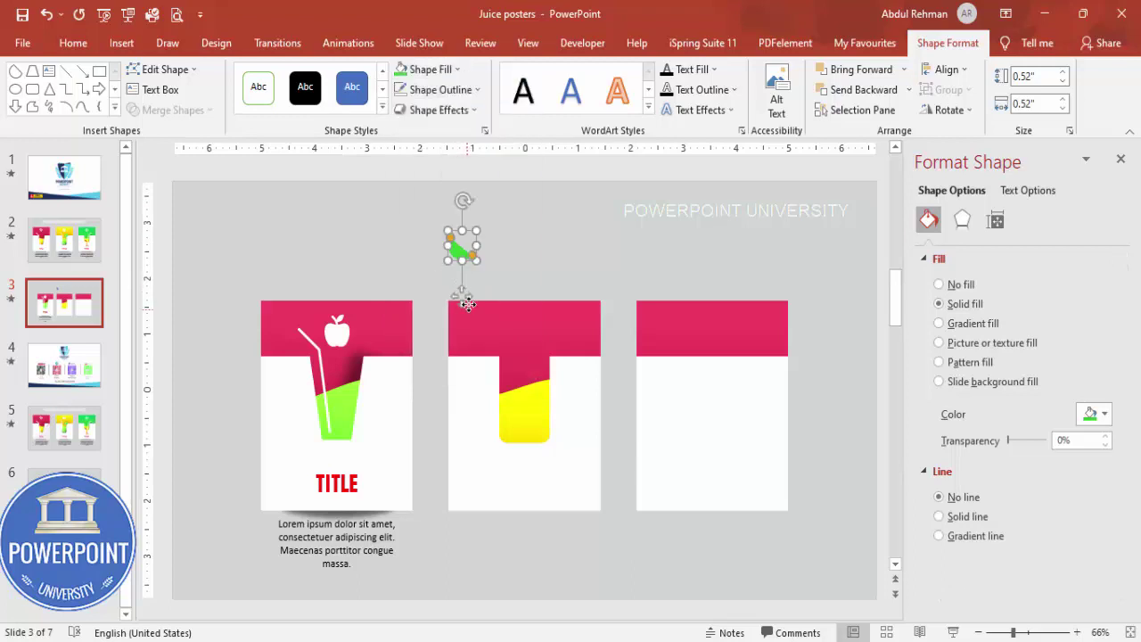
{"action": "left_click_drag", "start_coordinate": [463, 294], "coordinate": [519, 469]}
{"action": "left_click", "coordinate": [570, 282]}
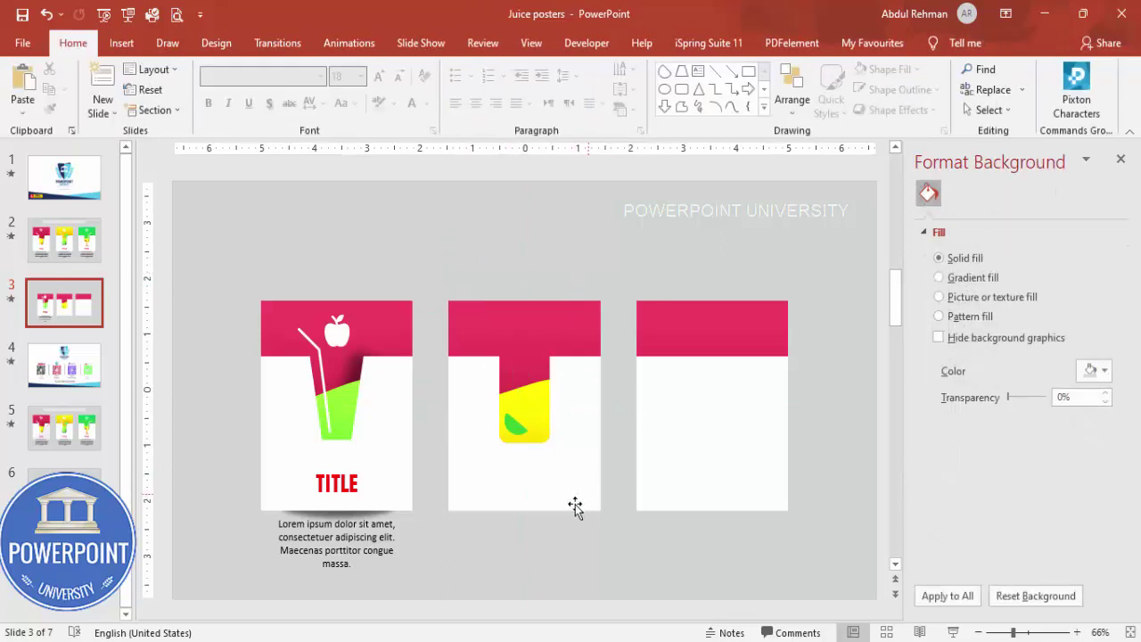